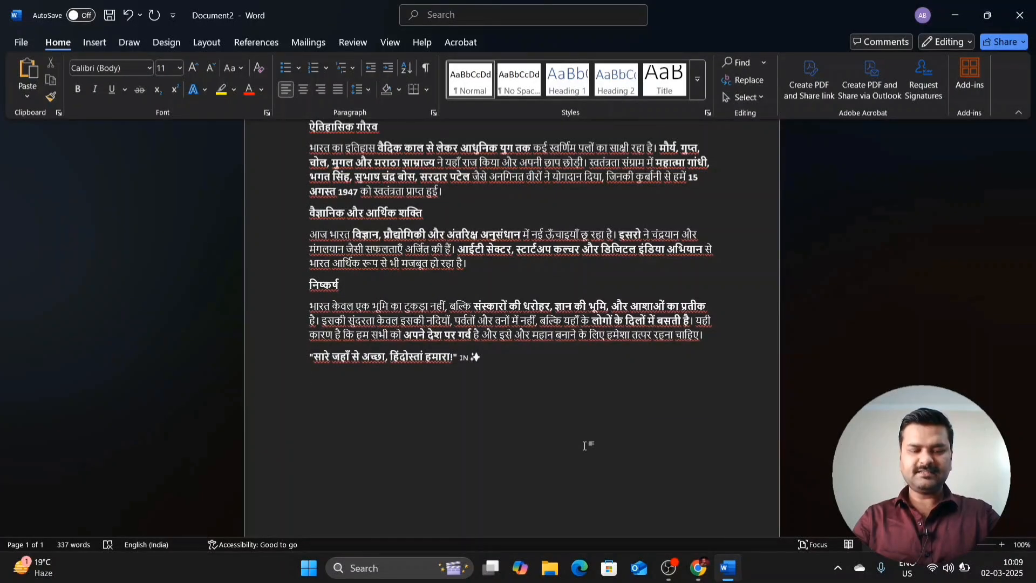
Step: Select all the text in the document, look over the highlighted range and deselect it
{"action": "key", "text": "ctrl+a"}
{"action": "scroll", "coordinate": [584, 444], "scroll_direction": "up", "scroll_amount": 5}
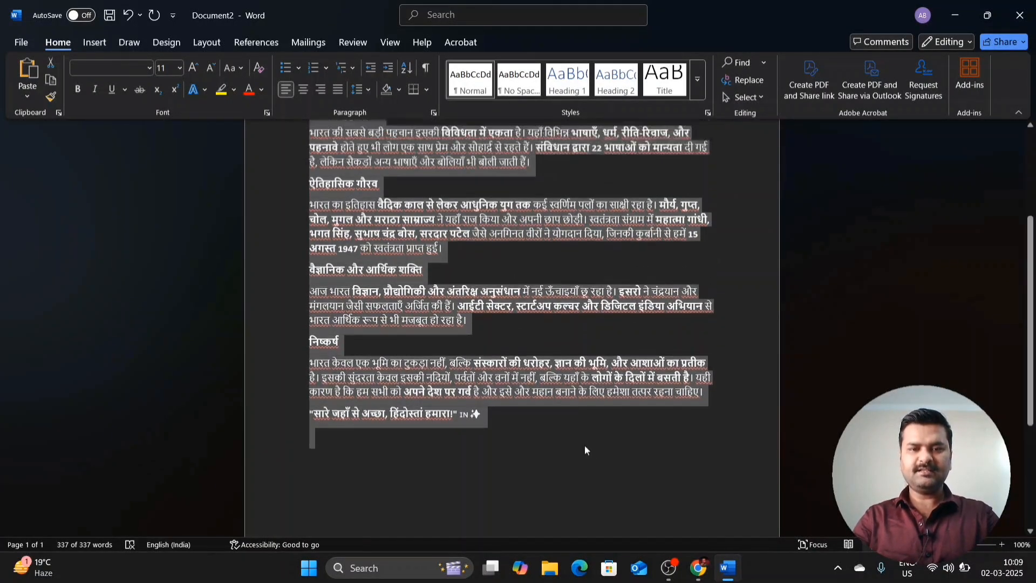
{"action": "scroll", "coordinate": [585, 445], "scroll_direction": "down", "scroll_amount": 6}
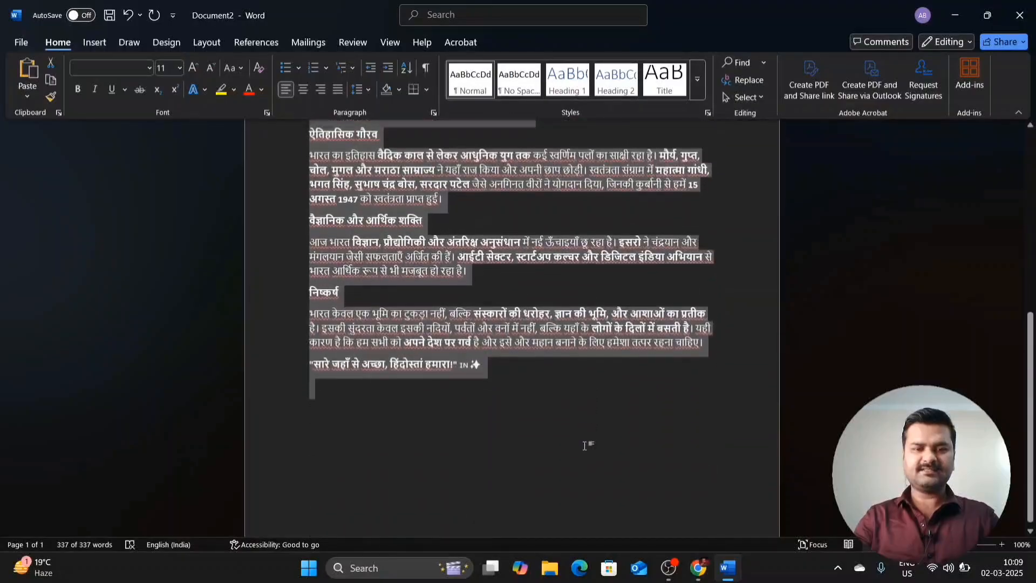
{"action": "scroll", "coordinate": [584, 445], "scroll_direction": "up", "scroll_amount": 2}
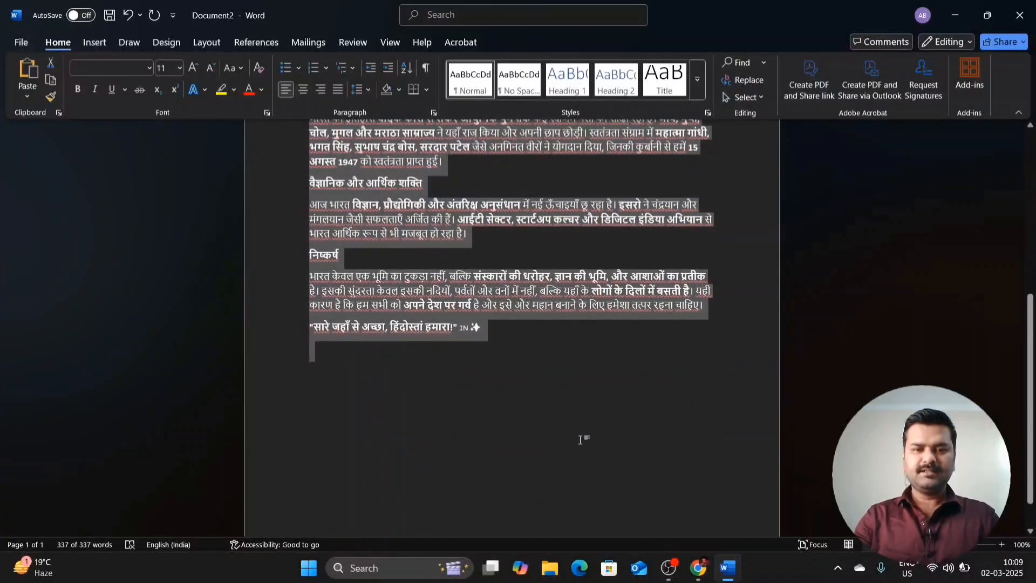
{"action": "left_click", "coordinate": [580, 432]}
{"action": "scroll", "coordinate": [572, 324], "scroll_direction": "up", "scroll_amount": 9}
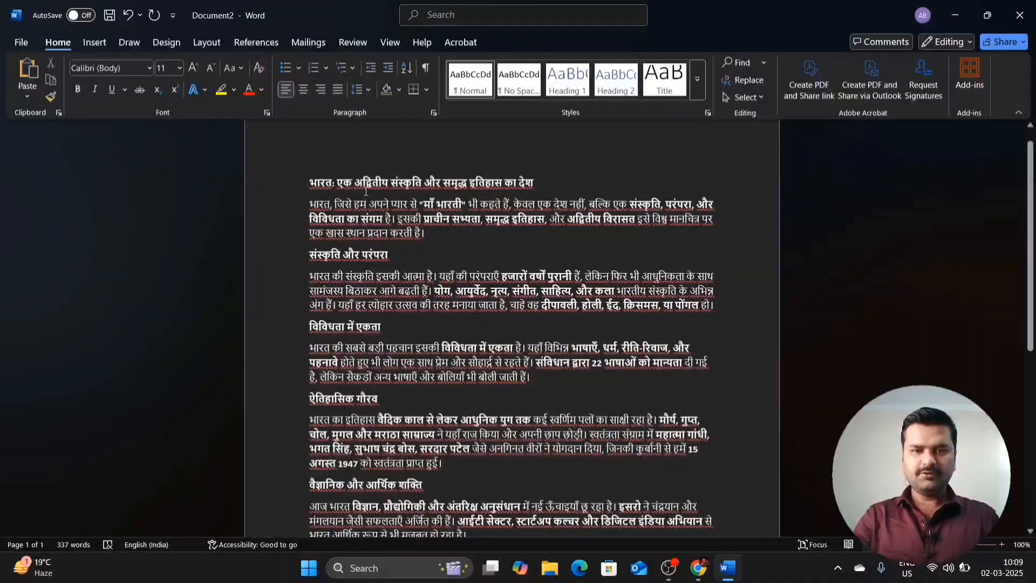
Step: Remove all direct character formatting from the entire document text
{"action": "triple_click", "coordinate": [296, 186]}
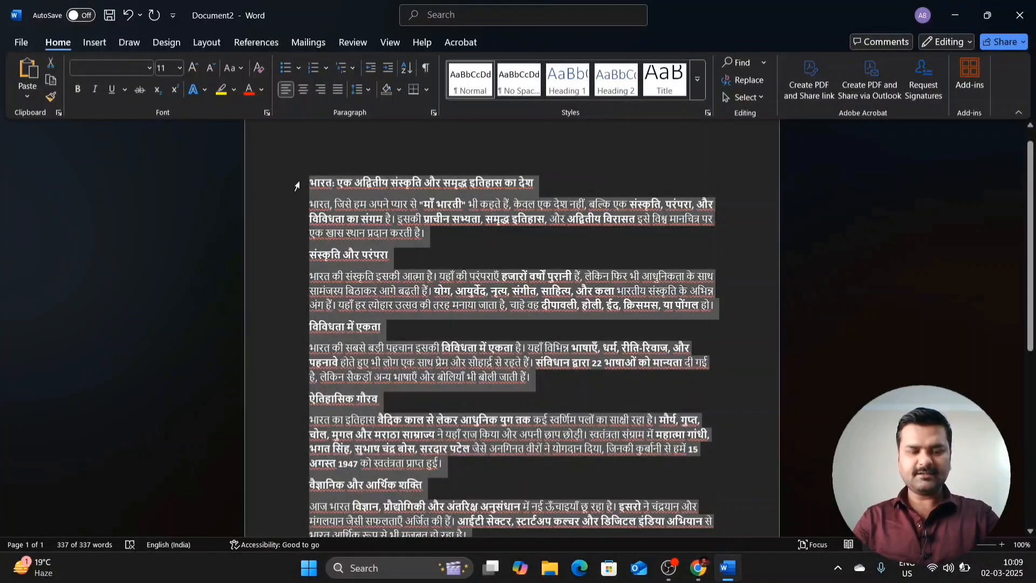
{"action": "key", "text": "ctrl+space"}
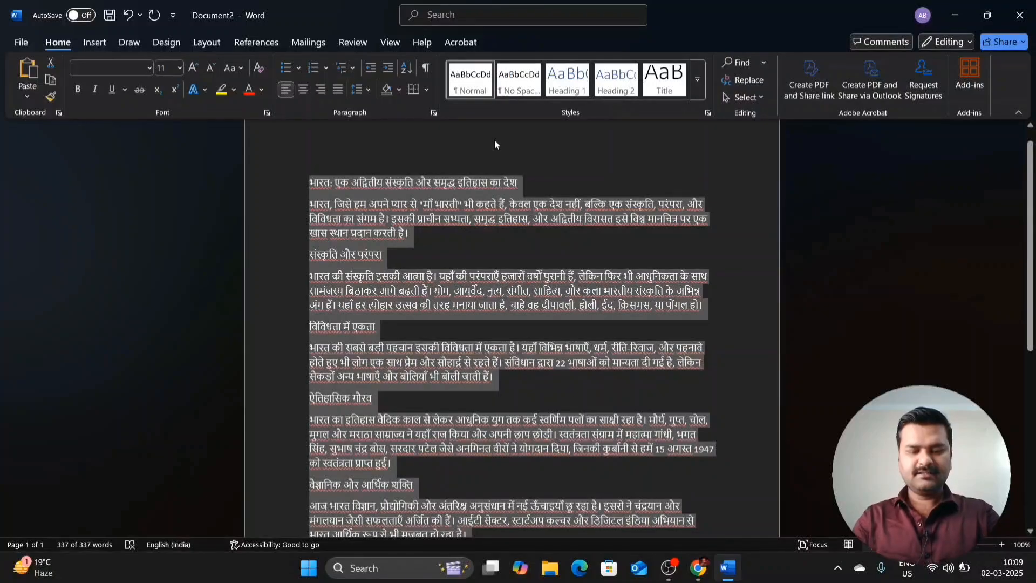
{"action": "left_click", "coordinate": [604, 165]}
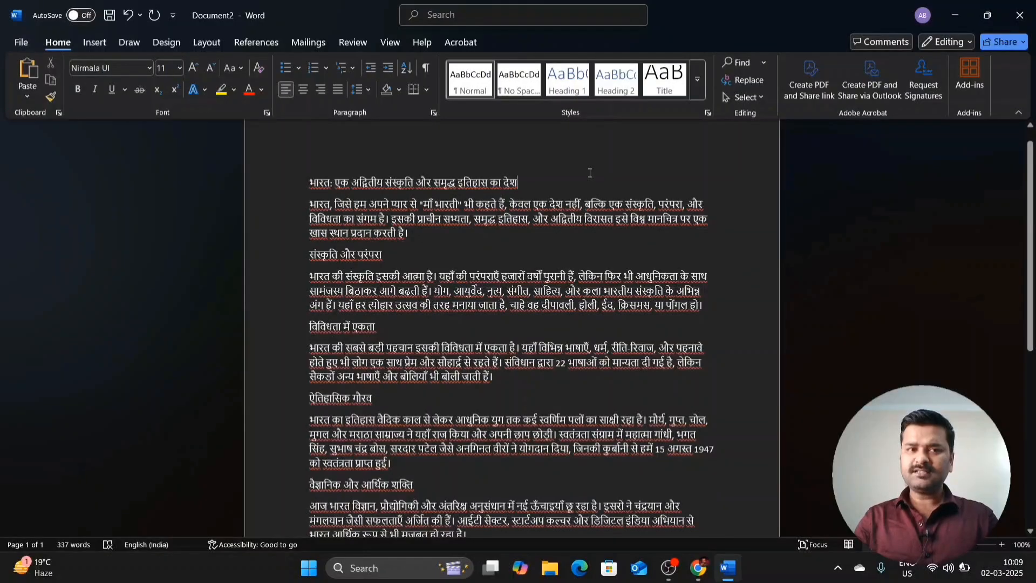
Step: Make the entire document text bold
{"action": "key", "text": "ctrl+a"}
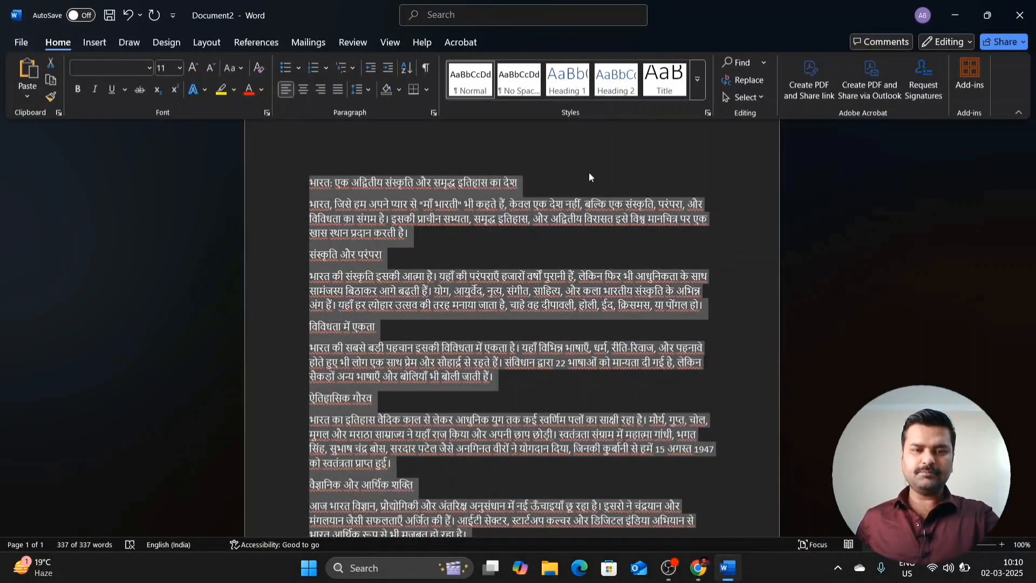
{"action": "key", "text": "ctrl+b"}
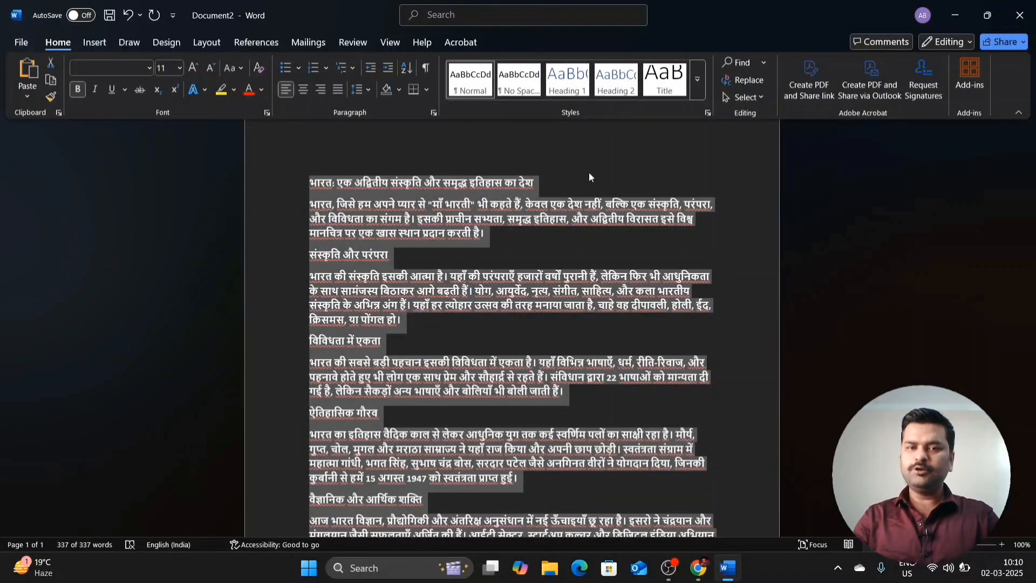
{"action": "left_click", "coordinate": [589, 171]}
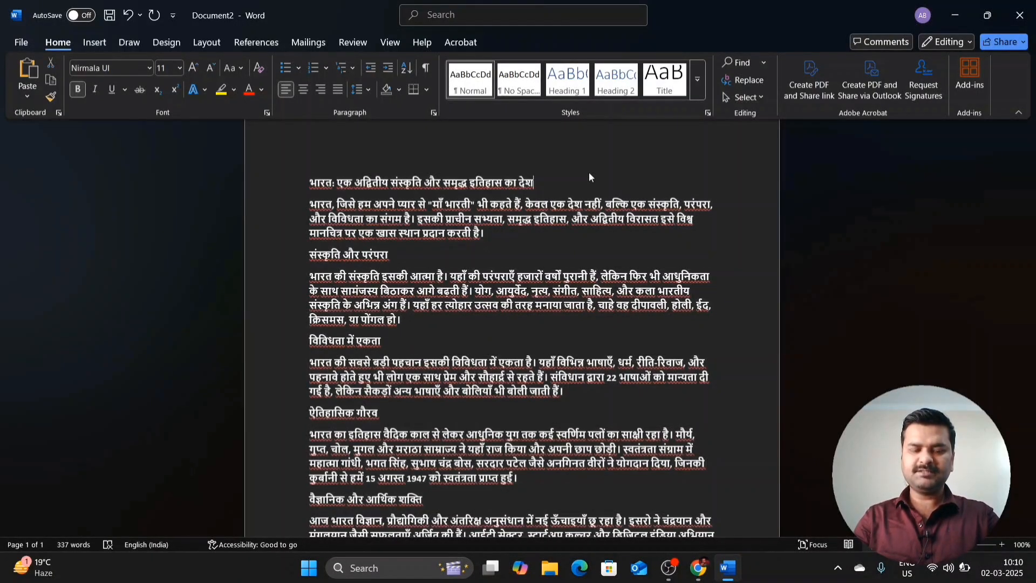
Step: Remove the bold from the entire document text and apply it again
{"action": "key", "text": "ctrl+a"}
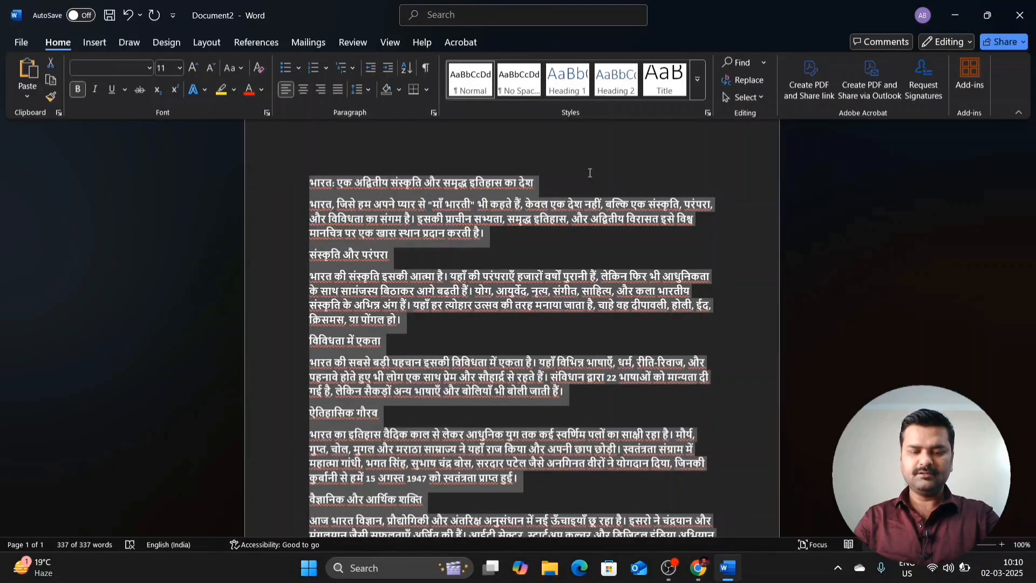
{"action": "key", "text": "ctrl+b"}
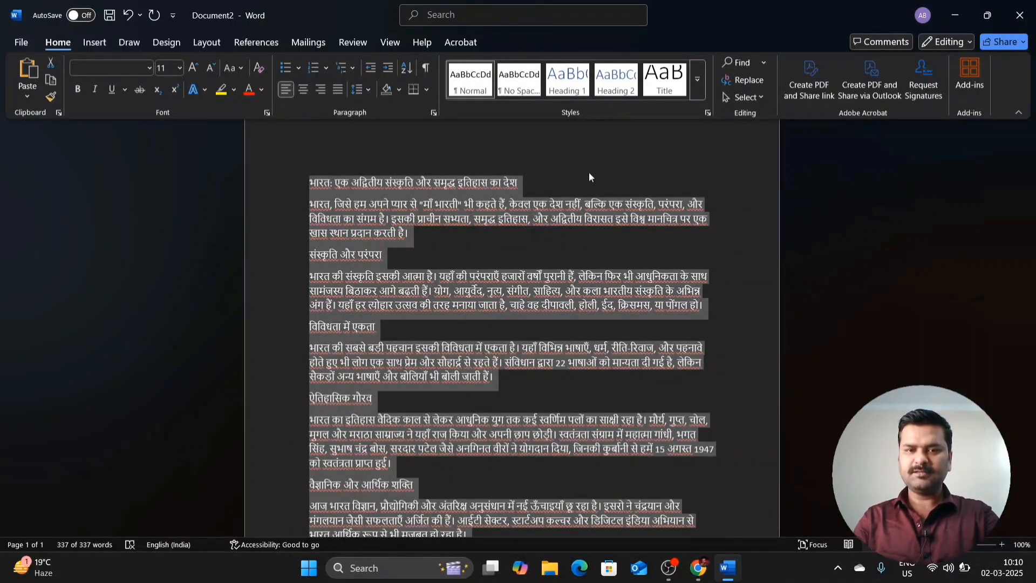
{"action": "key", "text": "ctrl+b"}
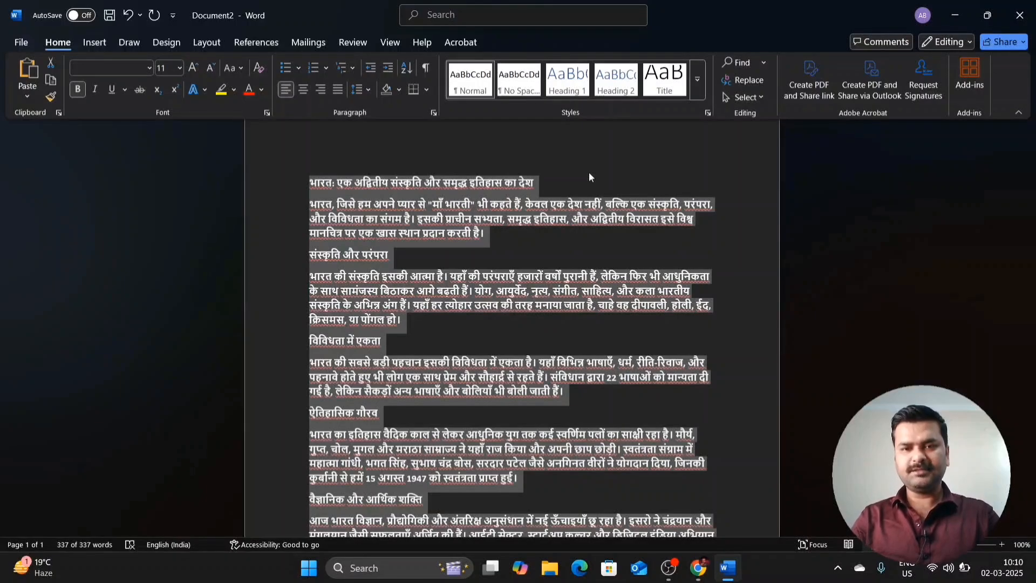
{"action": "left_click", "coordinate": [588, 172]}
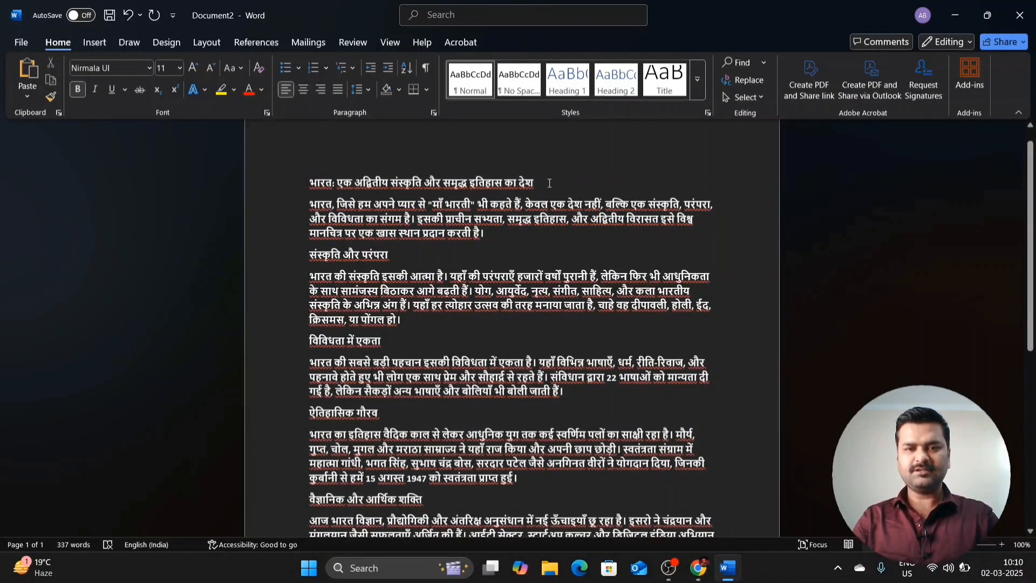
Step: Copy the title line at the start of the document and paste it below the closing quotation
{"action": "left_click_drag", "start_coordinate": [550, 183], "coordinate": [314, 180]}
{"action": "key", "text": "ctrl+c"}
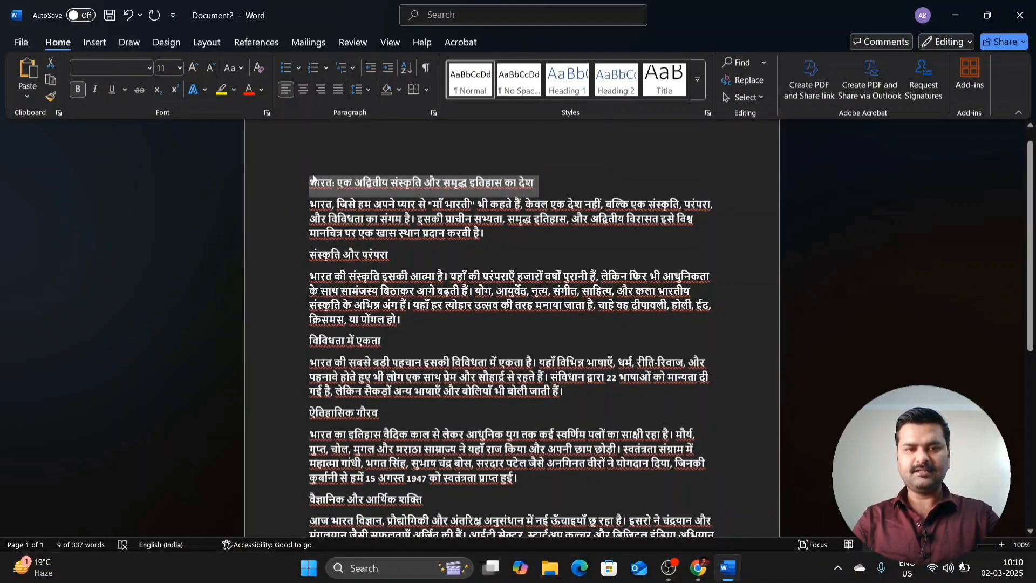
{"action": "scroll", "coordinate": [210, 252], "scroll_direction": "down", "scroll_amount": 6}
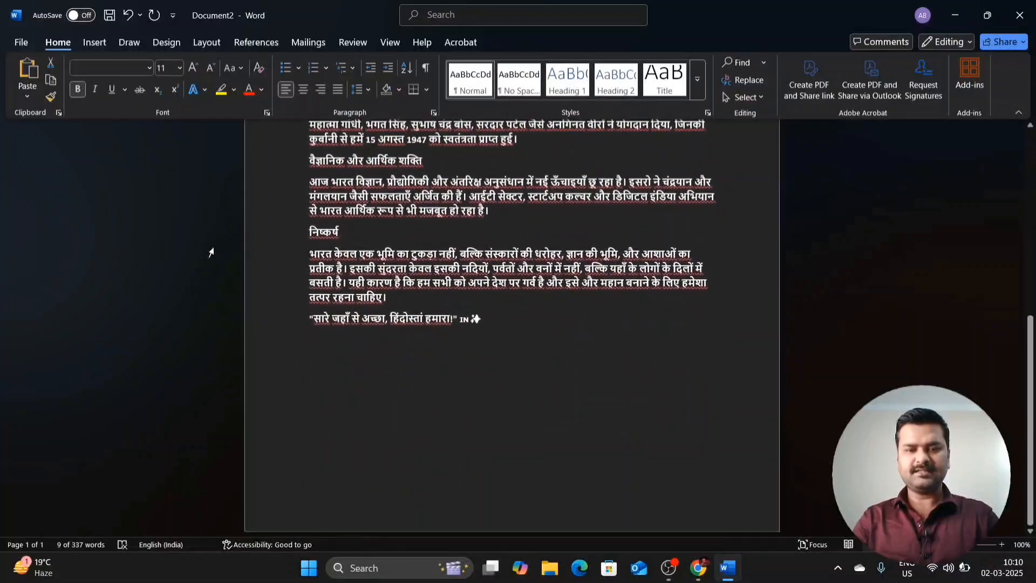
{"action": "left_click", "coordinate": [319, 374]}
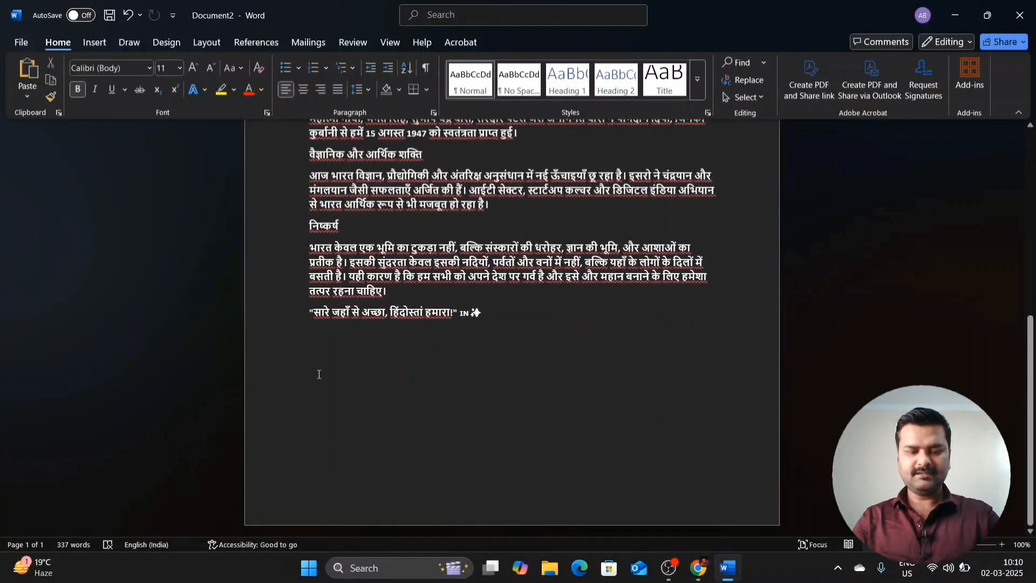
{"action": "key", "text": "ctrl+v"}
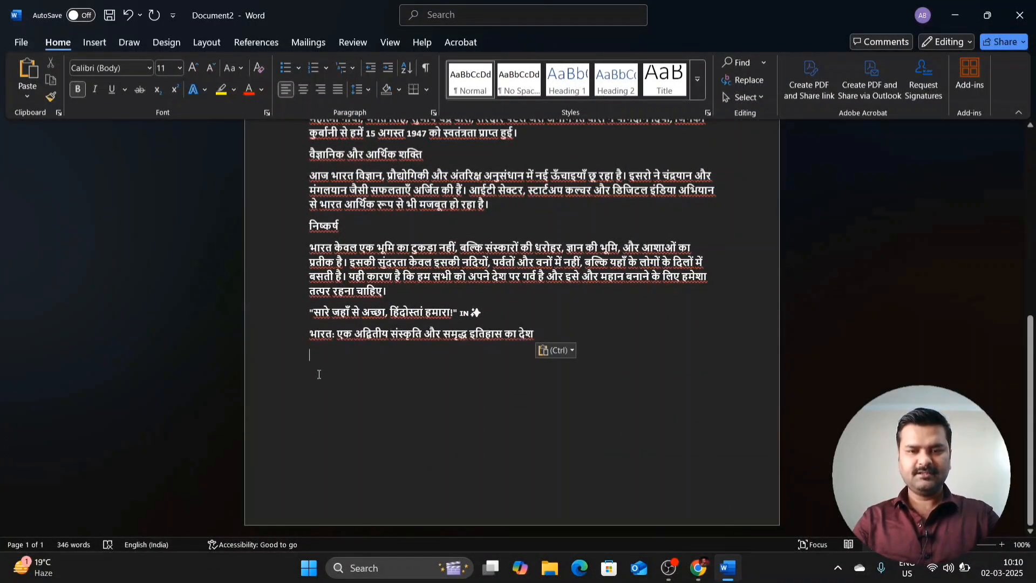
Step: Paste 18 more copies of the title line one below another, continuing onto the second page
{"action": "key", "text": "ctrl+v"}
{"action": "key", "text": "ctrl+v"}
{"action": "key", "text": "ctrl+v"}
{"action": "key", "text": "ctrl+v"}
{"action": "key", "text": "ctrl+v"}
{"action": "key", "text": "ctrl+v"}
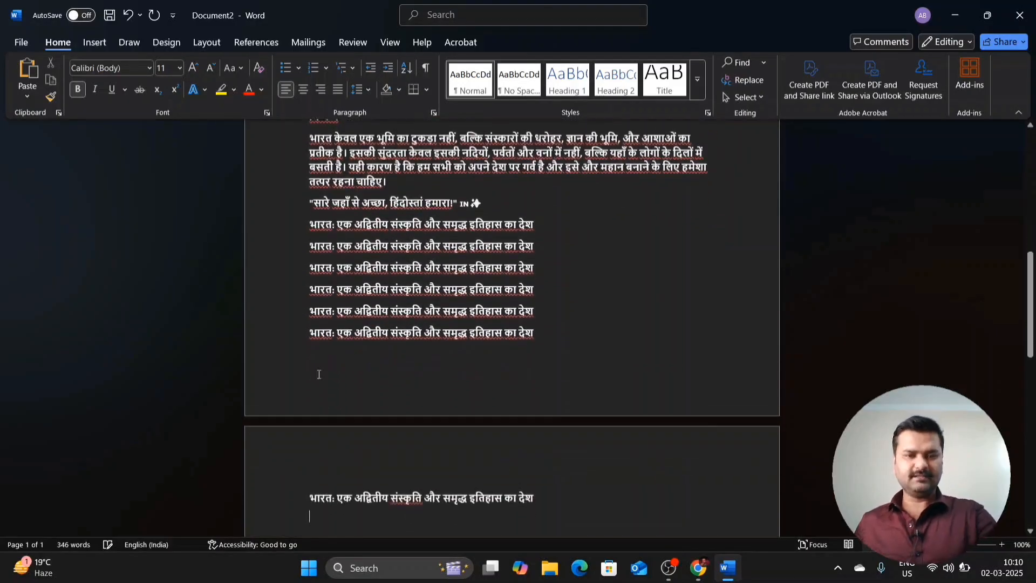
{"action": "key", "text": "ctrl+v"}
{"action": "key", "text": "ctrl+v"}
{"action": "key", "text": "ctrl+v"}
{"action": "key", "text": "ctrl+v"}
{"action": "key", "text": "ctrl+v"}
{"action": "key", "text": "ctrl+v"}
{"action": "key", "text": "ctrl+v"}
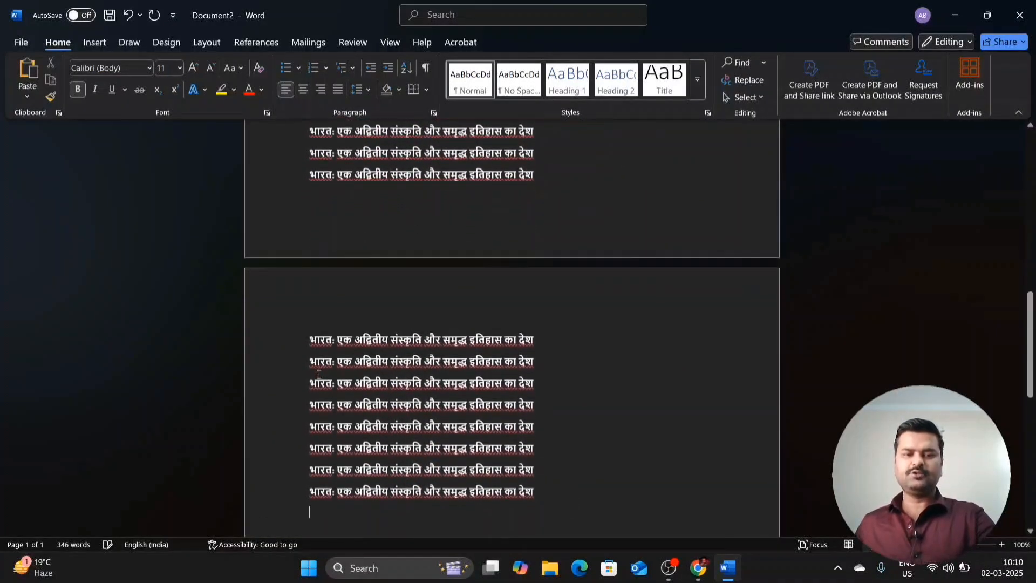
{"action": "key", "text": "ctrl+v"}
{"action": "key", "text": "ctrl+v"}
{"action": "key", "text": "ctrl+v"}
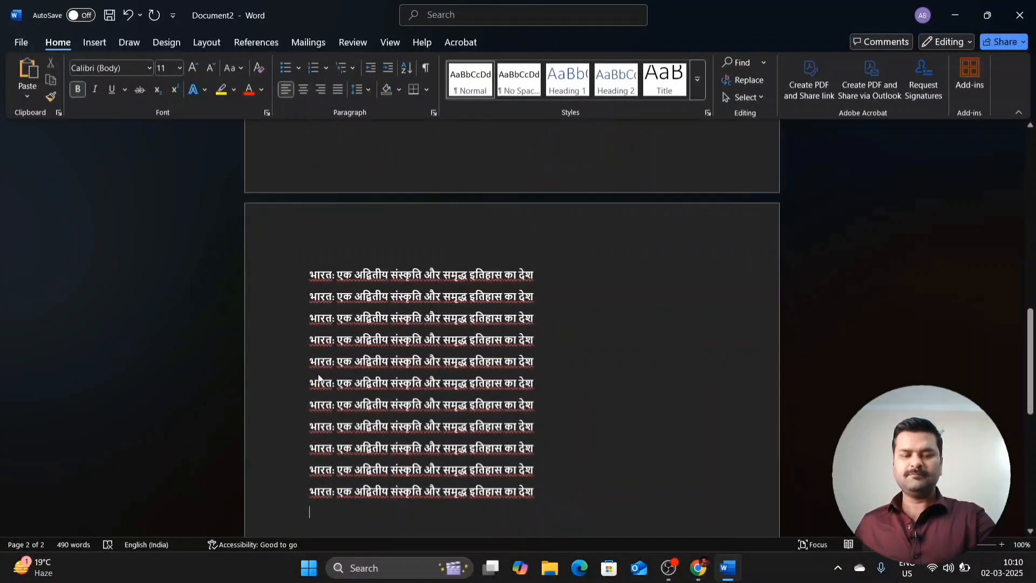
{"action": "key", "text": "ctrl+v"}
{"action": "key", "text": "ctrl+v"}
Step: Open the Font settings and try the strikethrough, double strikethrough, superscript, subscript, small caps and all caps effects
{"action": "scroll", "coordinate": [319, 375], "scroll_direction": "up", "scroll_amount": 2}
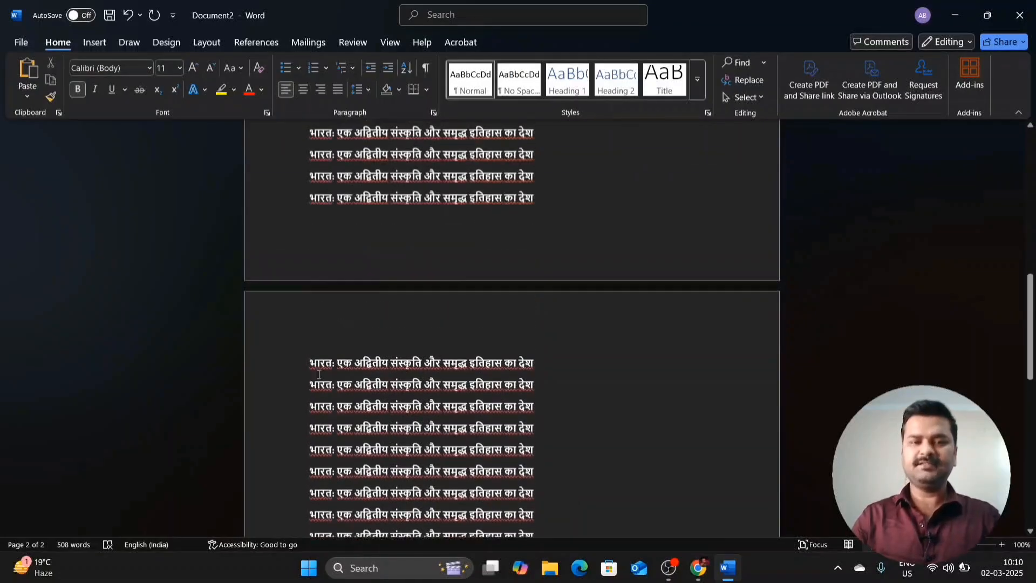
{"action": "scroll", "coordinate": [318, 374], "scroll_direction": "up", "scroll_amount": 10}
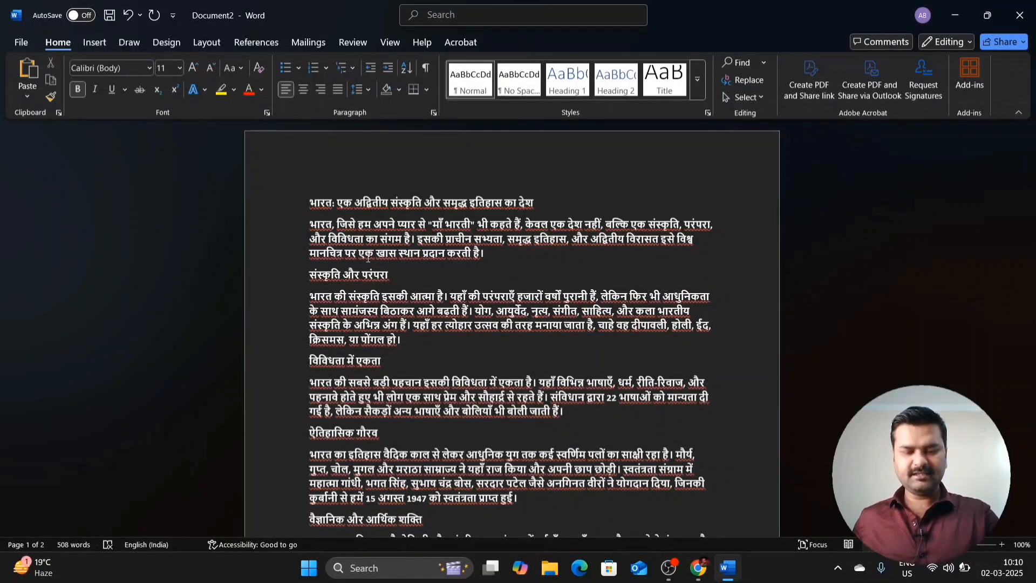
{"action": "key", "text": "ctrl+d"}
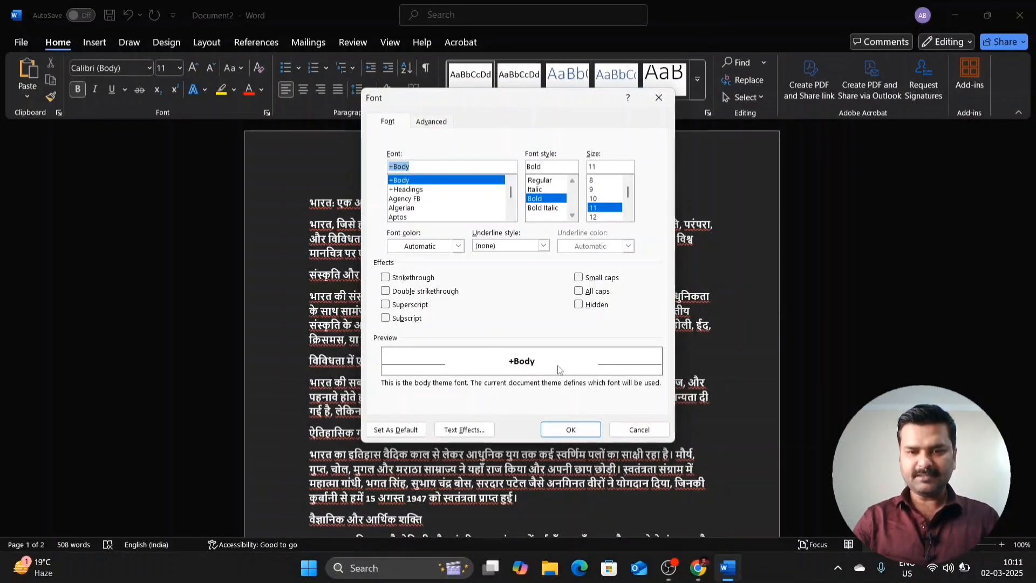
{"action": "left_click", "coordinate": [385, 278]}
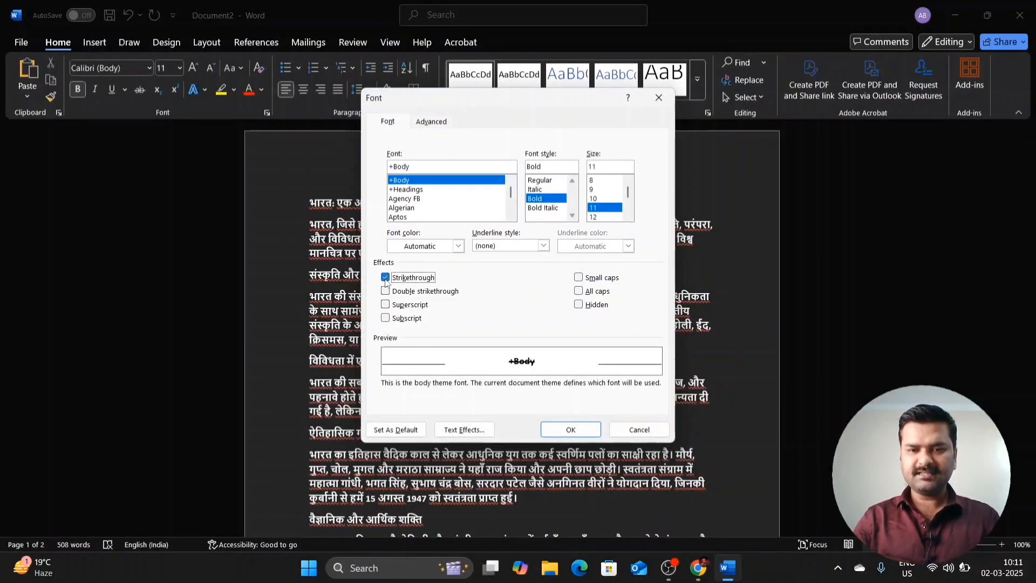
{"action": "left_click", "coordinate": [386, 278]}
{"action": "left_click", "coordinate": [386, 292]}
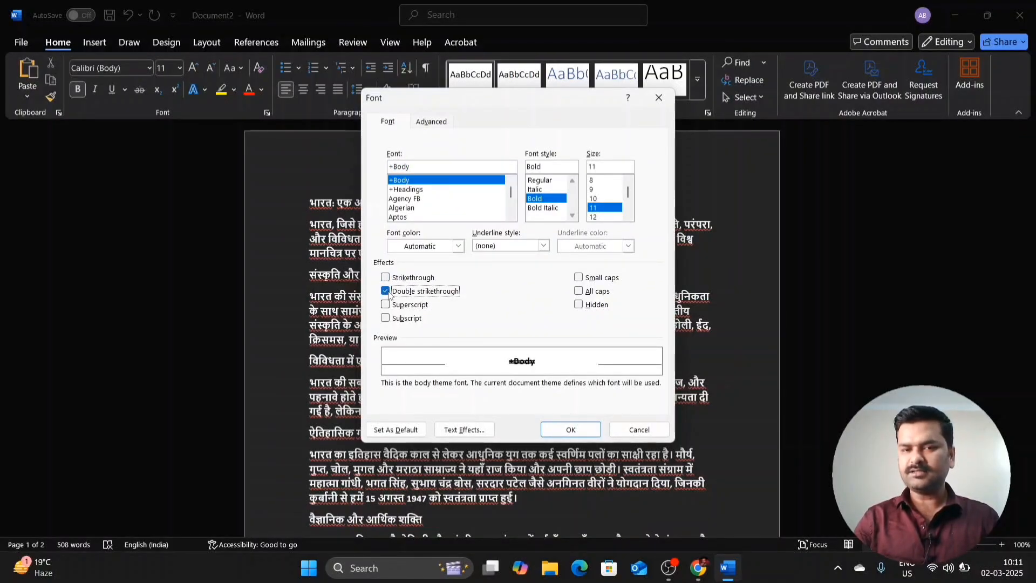
{"action": "left_click", "coordinate": [385, 306]}
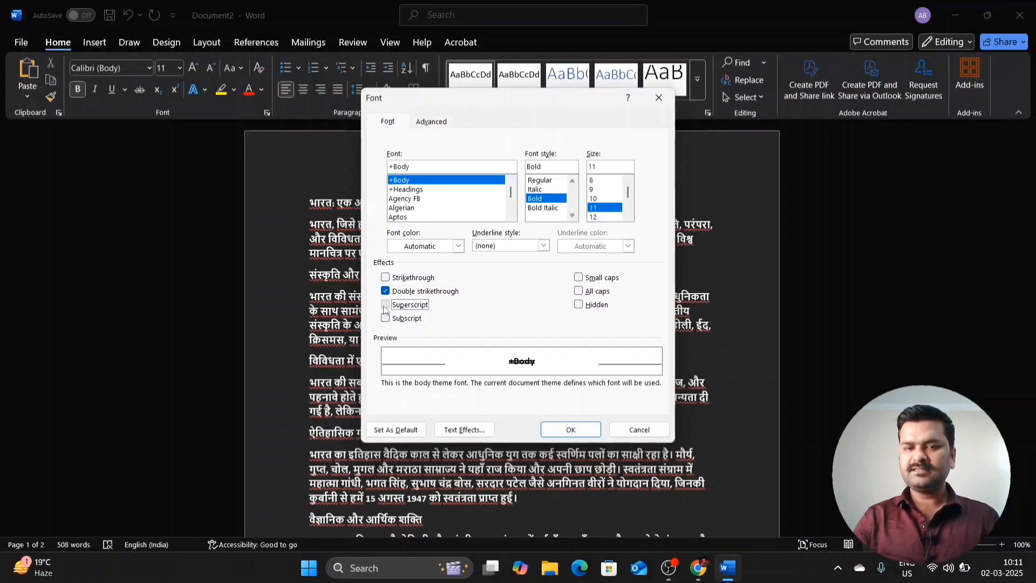
{"action": "left_click", "coordinate": [385, 318]}
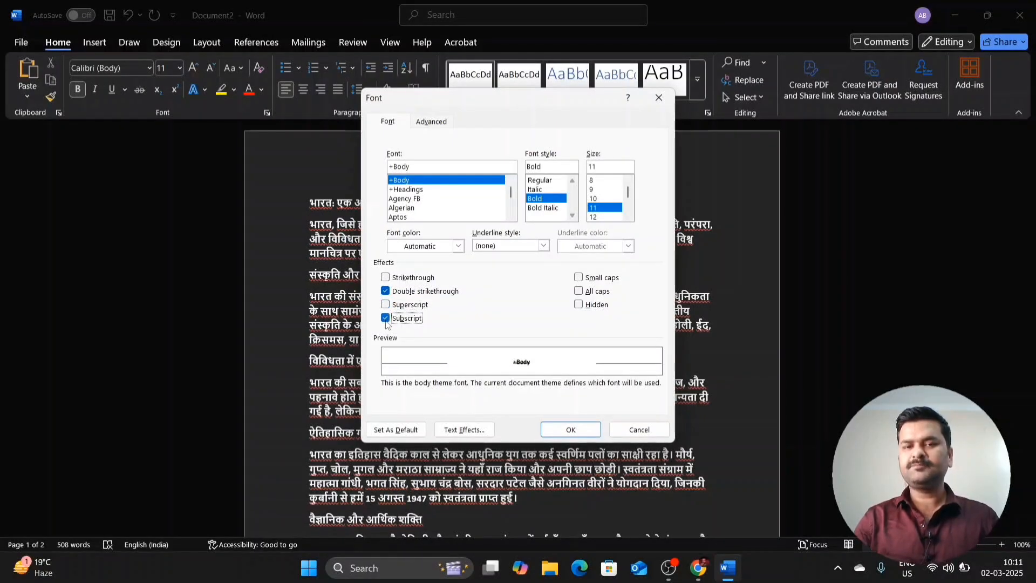
{"action": "left_click", "coordinate": [579, 278]}
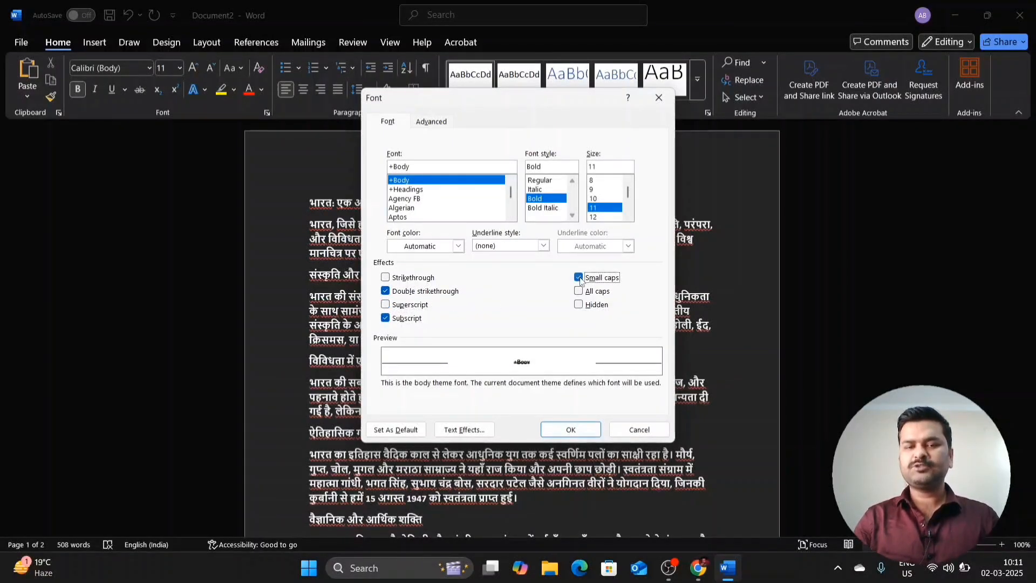
{"action": "left_click", "coordinate": [579, 292]}
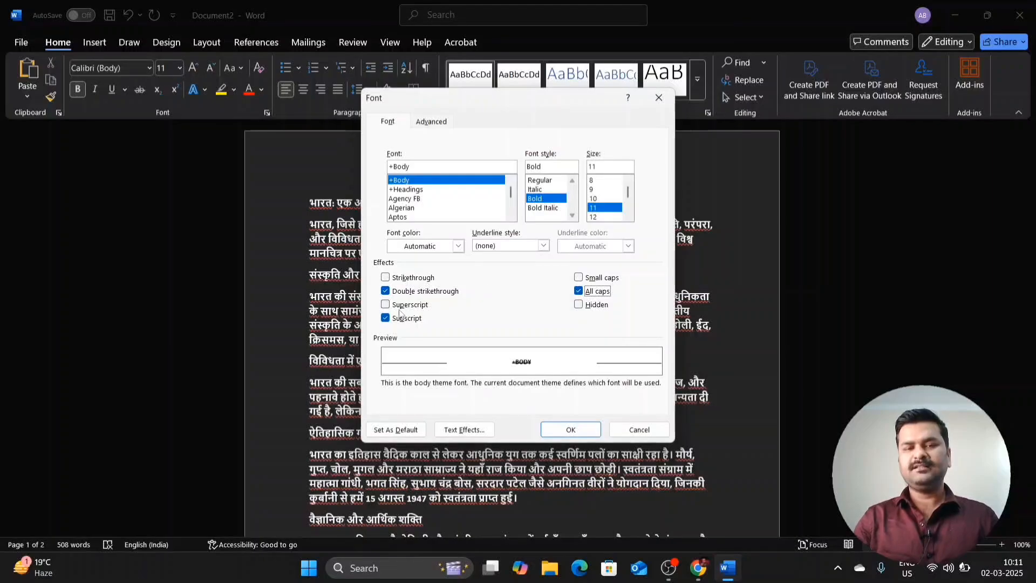
Step: Clear the double strikethrough, subscript and all caps effects and close the Font settings without applying anything
{"action": "left_click", "coordinate": [386, 291]}
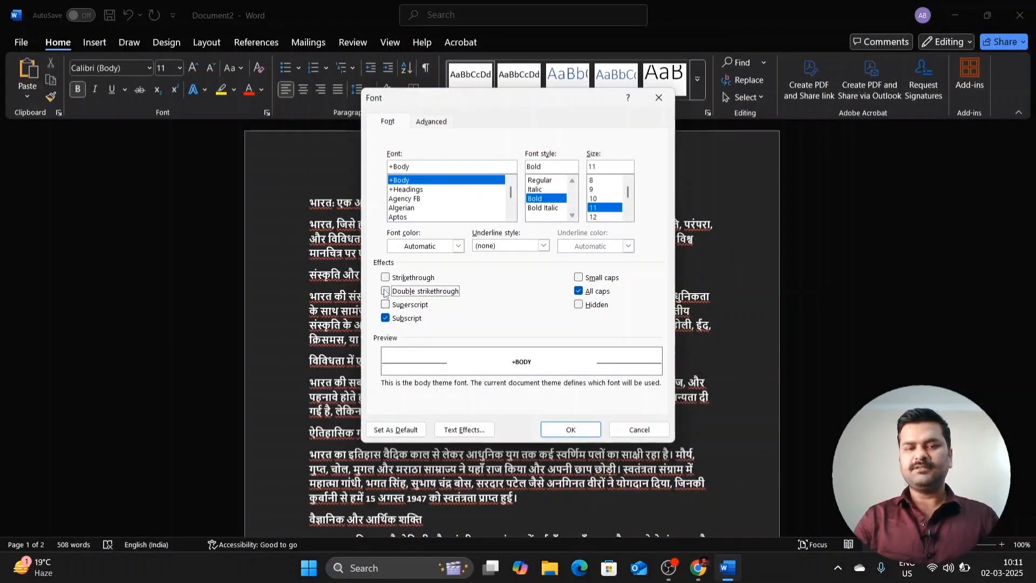
{"action": "left_click", "coordinate": [385, 319]}
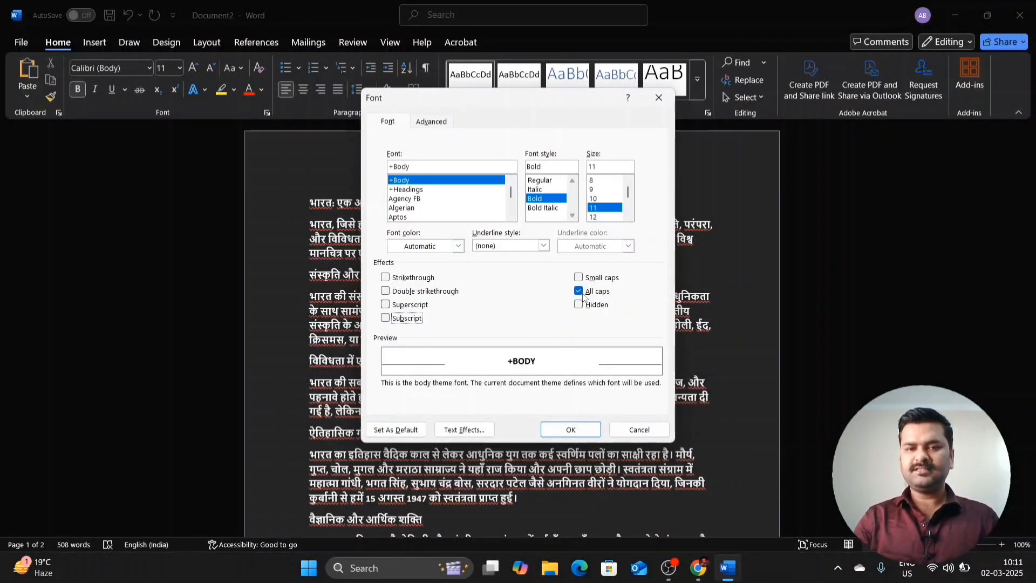
{"action": "left_click", "coordinate": [579, 291]}
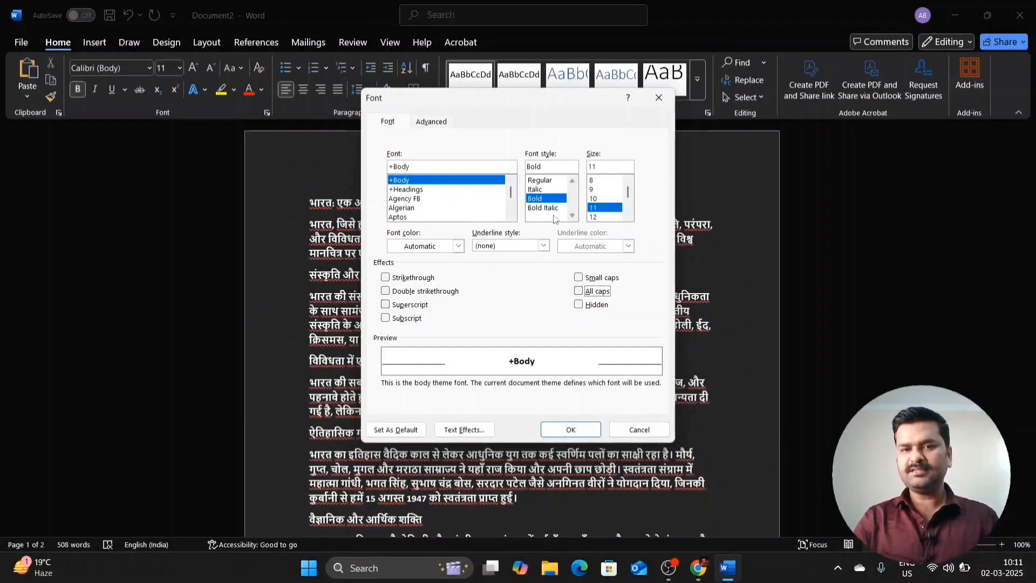
{"action": "left_click", "coordinate": [659, 97]}
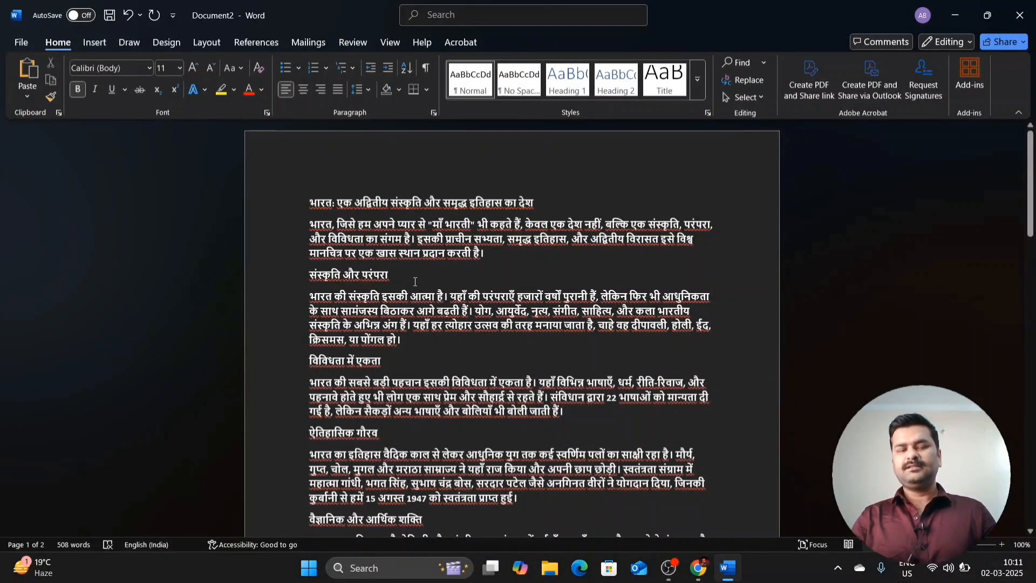
Step: Open the Font settings and close them without applying any change
{"action": "key", "text": "ctrl+d"}
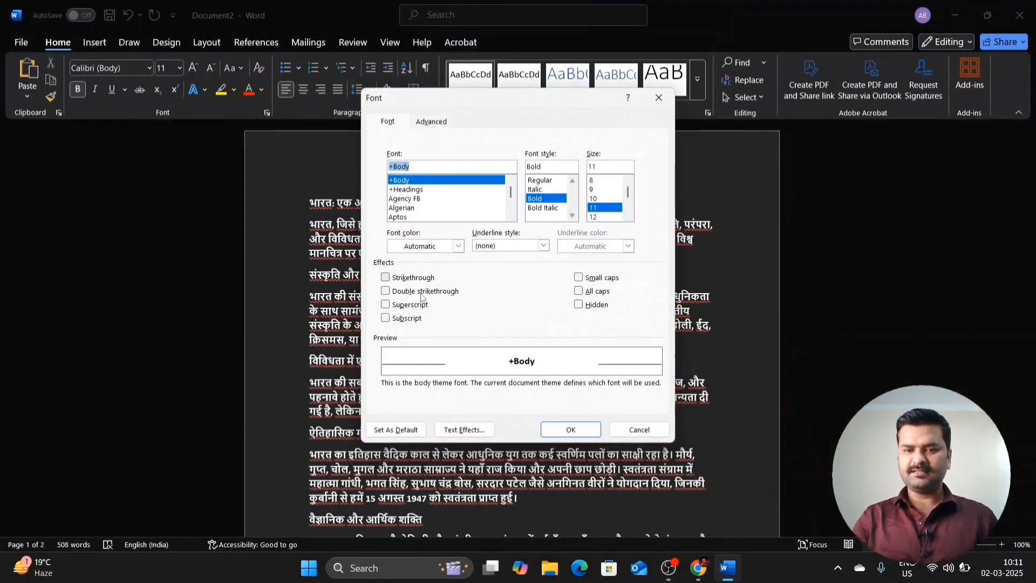
{"action": "left_click", "coordinate": [640, 429]}
Step: Select the title line at the start of the document, center it, left-align it and center it again
{"action": "triple_click", "coordinate": [575, 189]}
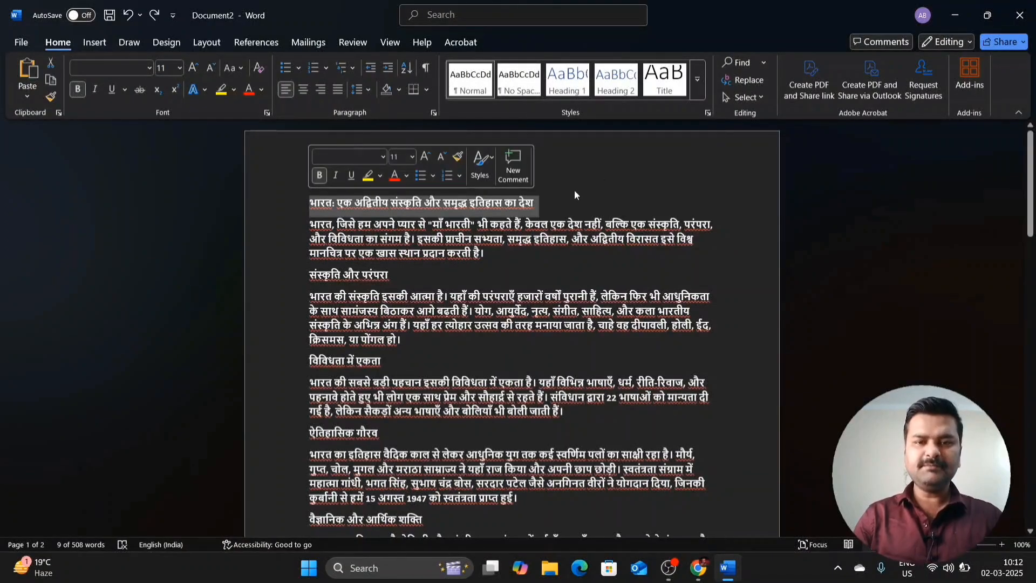
{"action": "left_click", "coordinate": [574, 189]}
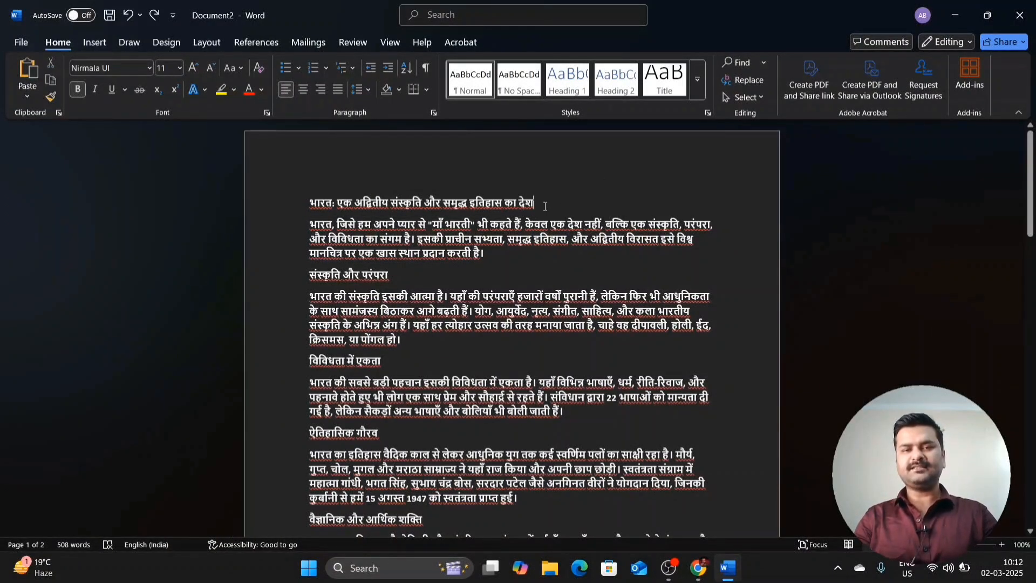
{"action": "left_click_drag", "start_coordinate": [544, 206], "coordinate": [305, 216]}
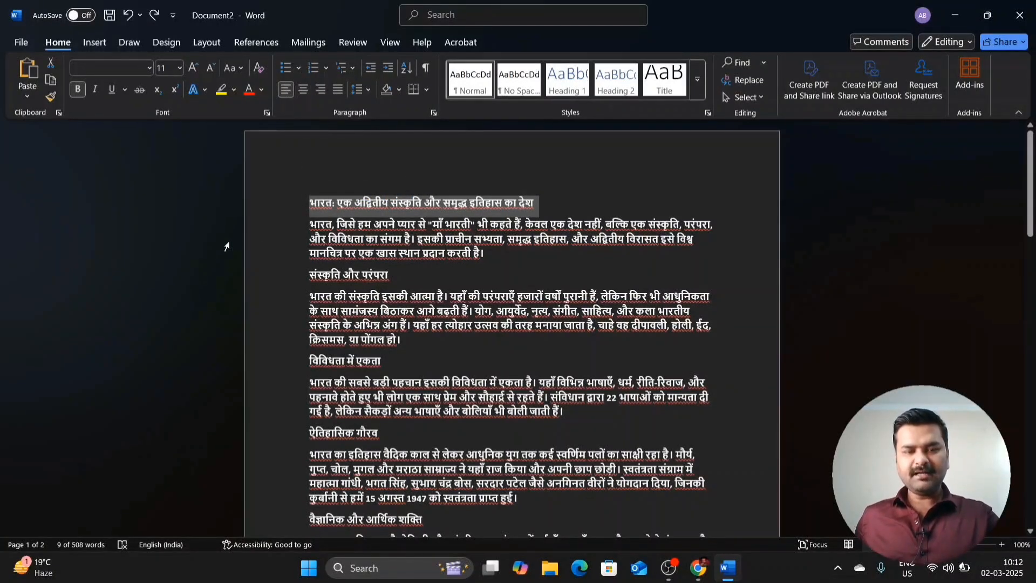
{"action": "key", "text": "ctrl+e"}
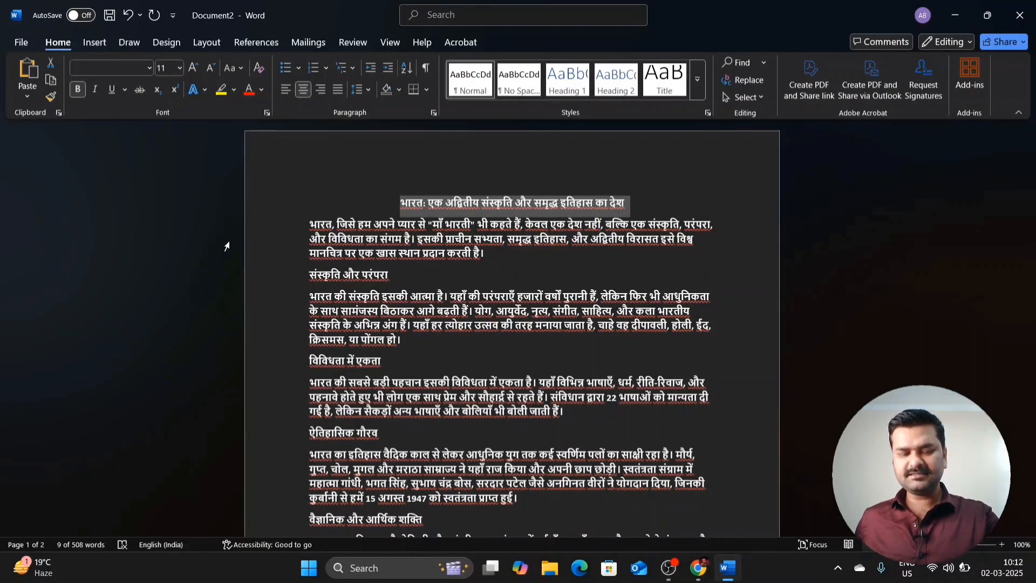
{"action": "key", "text": "ctrl+l"}
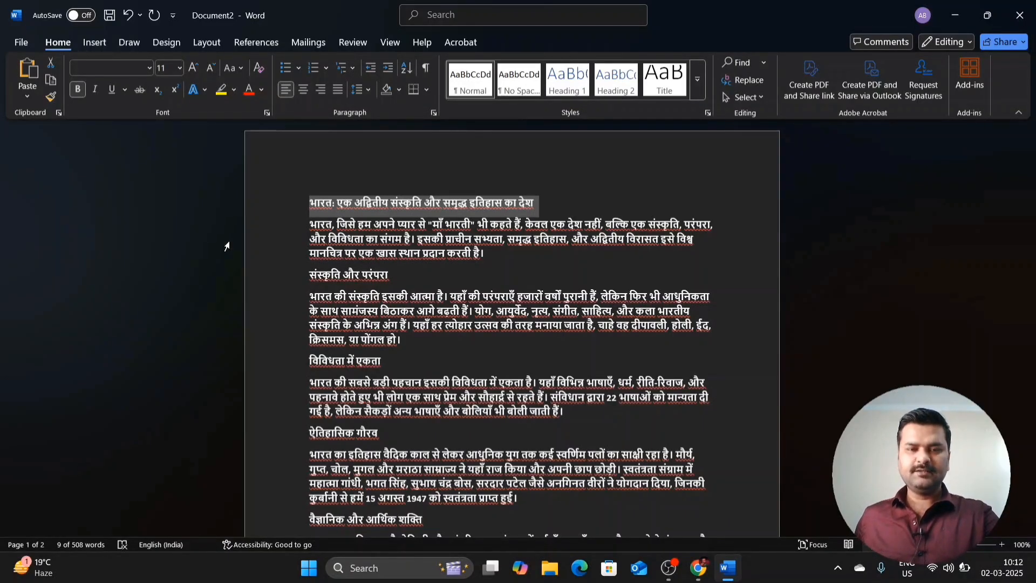
{"action": "key", "text": "ctrl+e"}
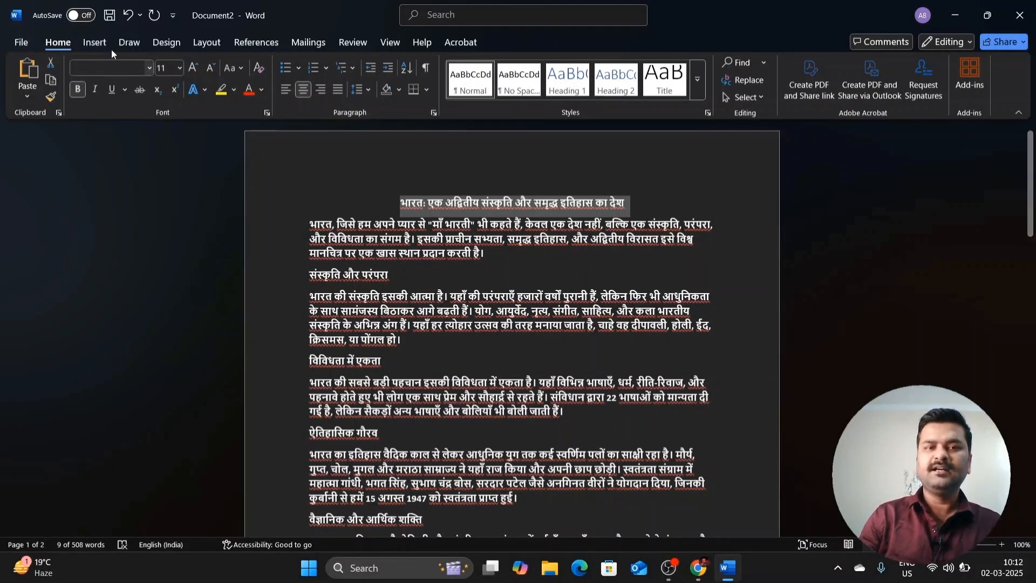
Step: Switch the selected title line between centered and left alignment, ending with it left-aligned
{"action": "left_click", "coordinate": [305, 92]}
{"action": "left_click", "coordinate": [306, 92]}
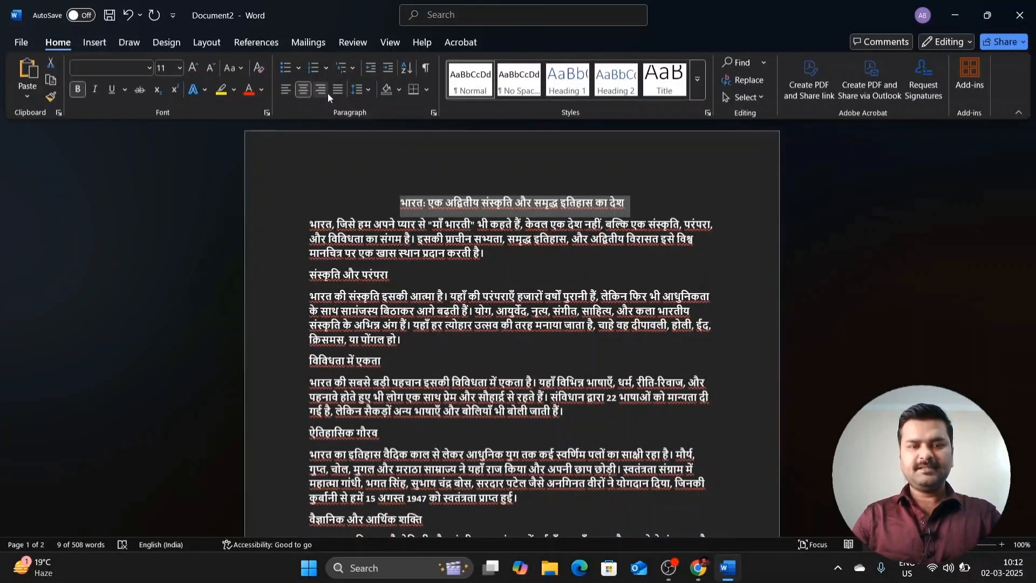
{"action": "left_click", "coordinate": [286, 89]}
{"action": "left_click", "coordinate": [306, 90]}
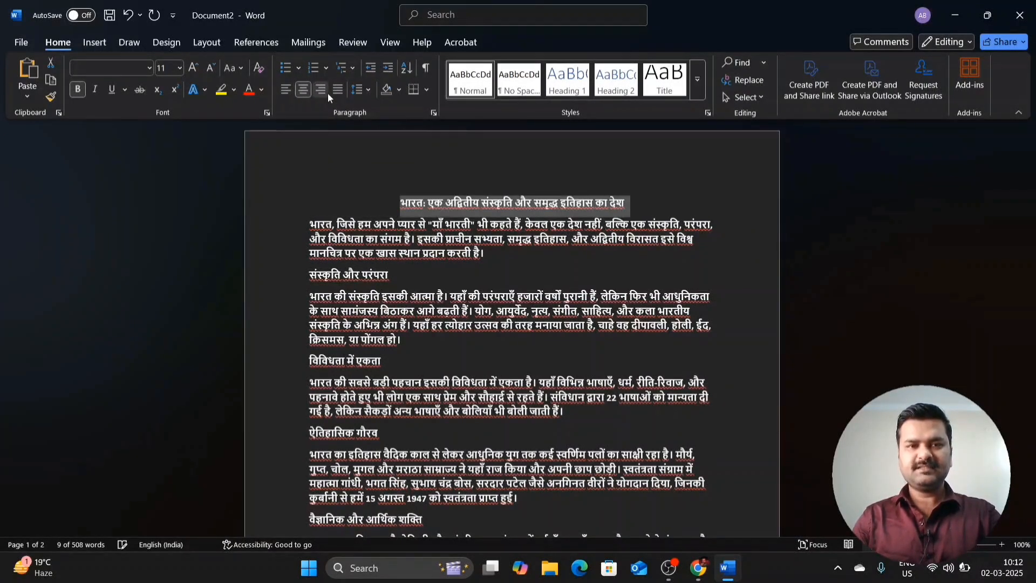
{"action": "left_click", "coordinate": [287, 89]}
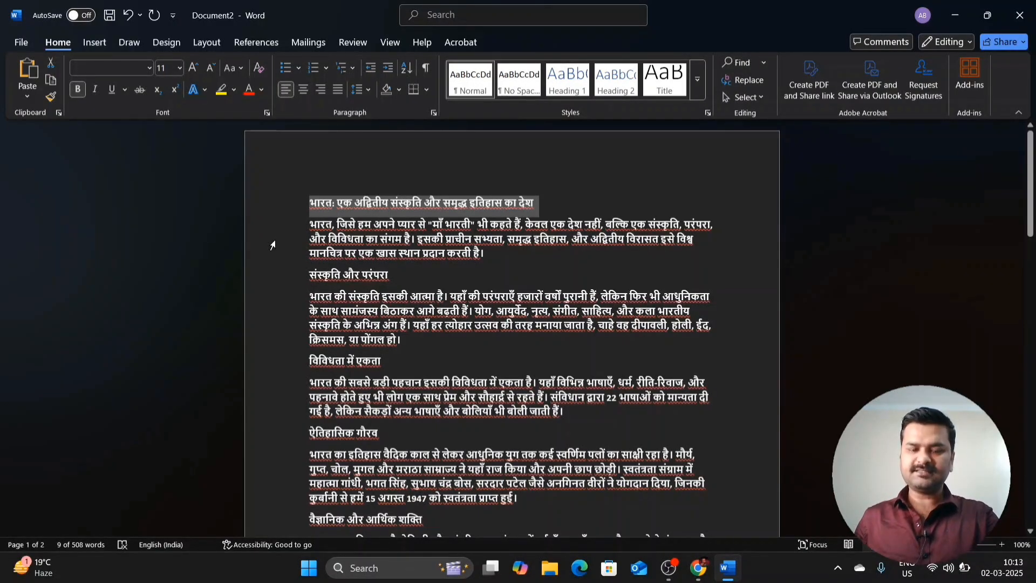
Step: Search the document for the selected title line, shorten the search text to "भारत" and go to the first match
{"action": "key", "text": "ctrl+f"}
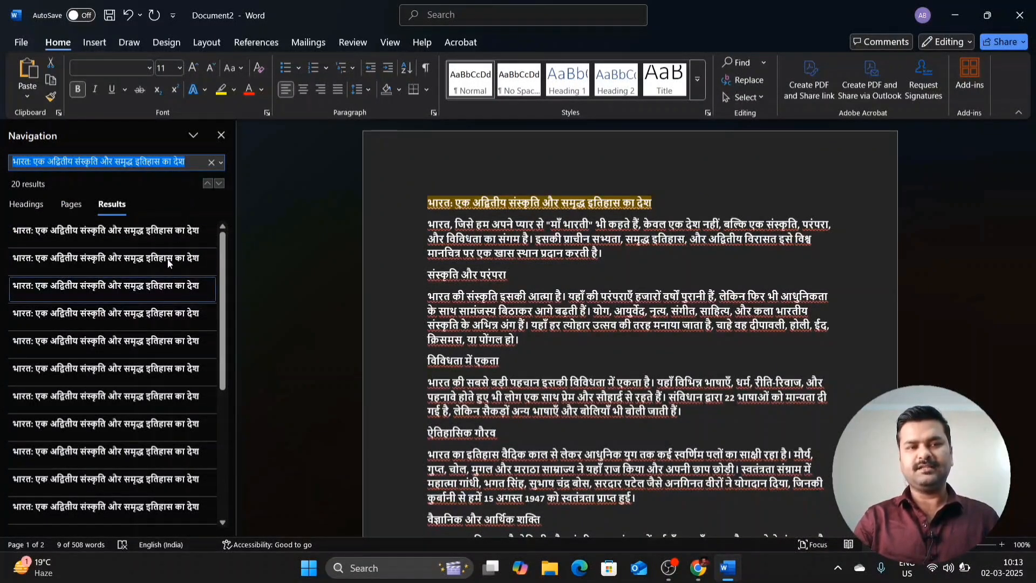
{"action": "left_click", "coordinate": [194, 165]}
{"action": "key", "text": "BackSpace"}
{"action": "key", "text": "BackSpace"}
{"action": "key", "text": "BackSpace"}
{"action": "key", "text": "BackSpace"}
{"action": "key", "text": "BackSpace"}
{"action": "key", "text": "BackSpace"}
{"action": "key", "text": "BackSpace"}
{"action": "key", "text": "BackSpace"}
{"action": "key", "text": "BackSpace"}
{"action": "key", "text": "BackSpace"}
{"action": "key", "text": "BackSpace"}
{"action": "key", "text": "BackSpace"}
{"action": "key", "text": "BackSpace"}
{"action": "key", "text": "BackSpace"}
{"action": "key", "text": "BackSpace"}
{"action": "key", "text": "BackSpace"}
{"action": "key", "text": "BackSpace"}
{"action": "key", "text": "BackSpace"}
{"action": "key", "text": "BackSpace"}
{"action": "key", "text": "BackSpace"}
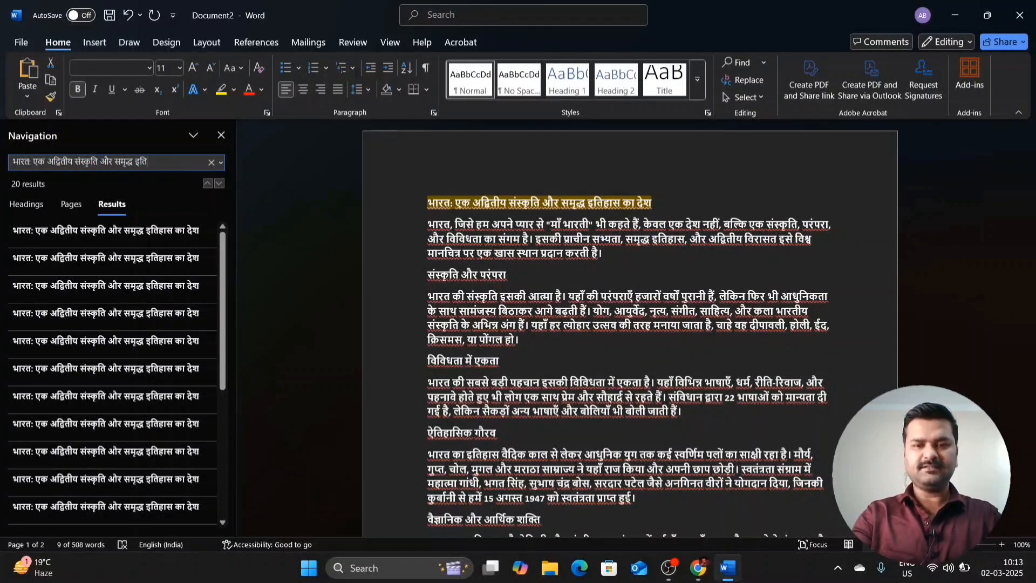
{"action": "key", "text": "BackSpace"}
{"action": "key", "text": "BackSpace"}
{"action": "key", "text": "BackSpace"}
{"action": "key", "text": "BackSpace"}
{"action": "key", "text": "BackSpace"}
{"action": "key", "text": "BackSpace"}
{"action": "key", "text": "BackSpace"}
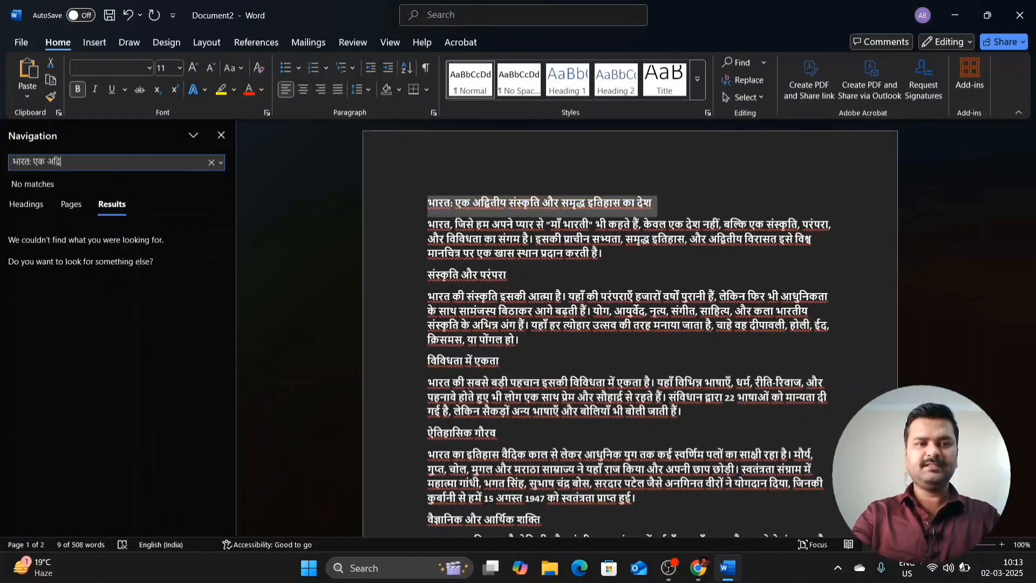
{"action": "key", "text": "BackSpace"}
{"action": "key", "text": "BackSpace"}
{"action": "key", "text": "BackSpace"}
{"action": "key", "text": "BackSpace"}
{"action": "key", "text": "BackSpace"}
{"action": "key", "text": "BackSpace"}
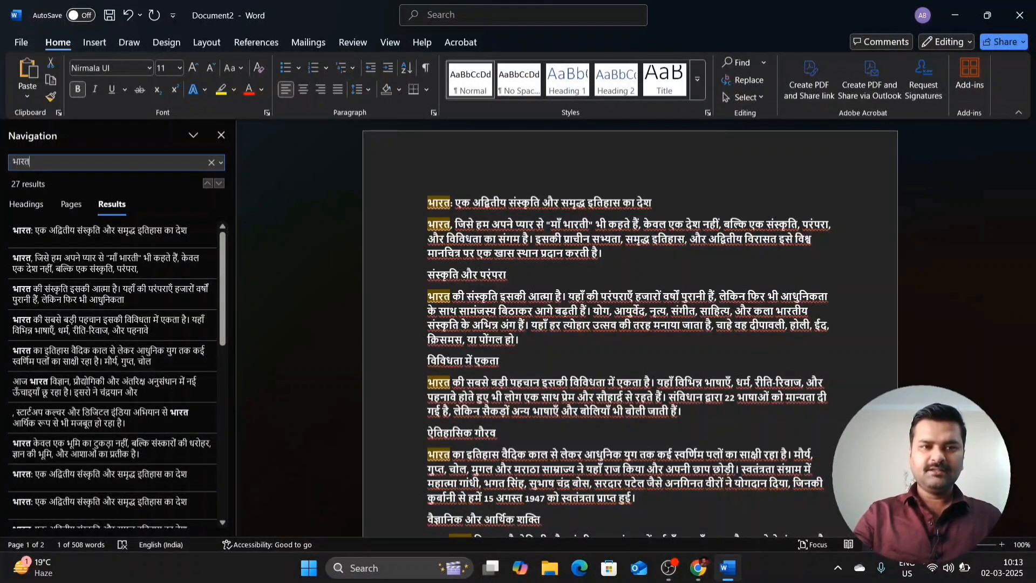
{"action": "key", "text": "Return"}
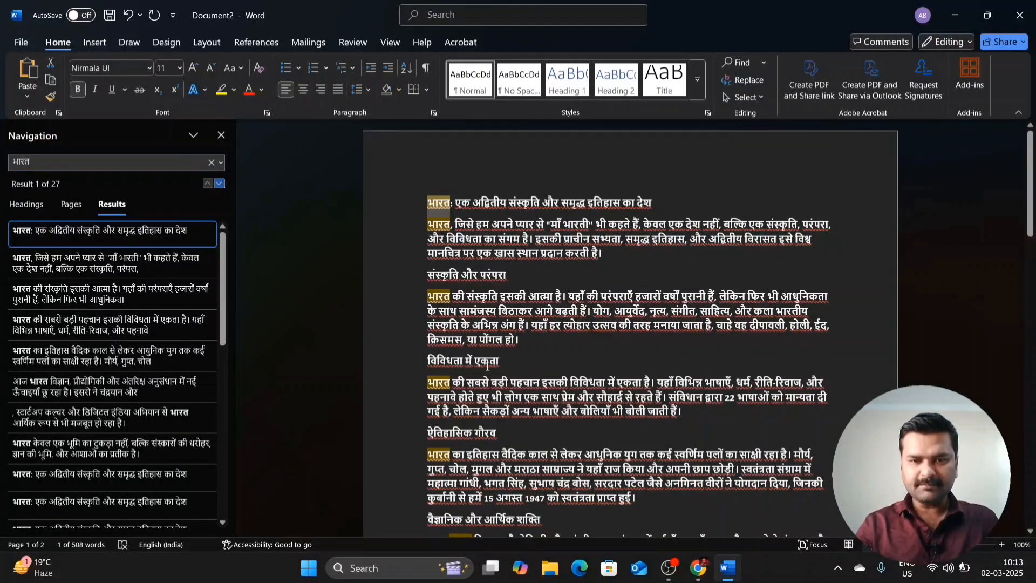
Step: Examine the highlighted matches of "भारत" across both pages, return to the document's beginning and close the search results
{"action": "scroll", "coordinate": [487, 369], "scroll_direction": "down", "scroll_amount": 4}
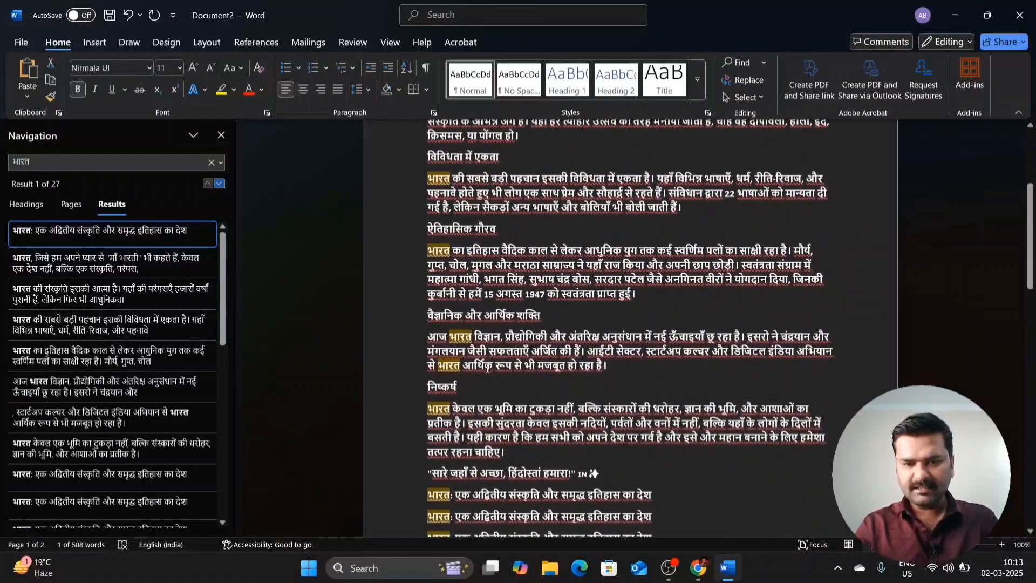
{"action": "scroll", "coordinate": [432, 412], "scroll_direction": "down", "scroll_amount": 7}
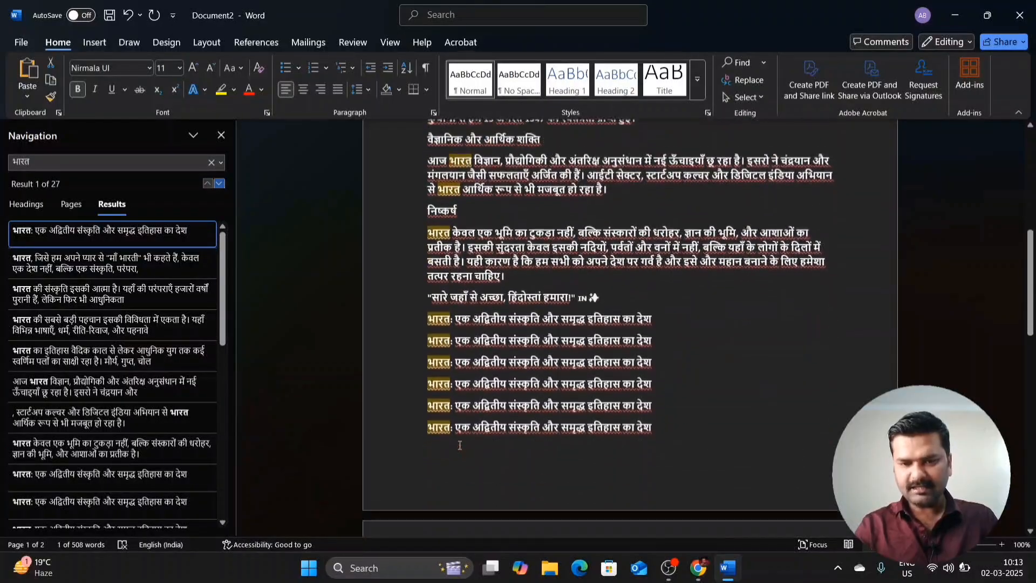
{"action": "scroll", "coordinate": [460, 446], "scroll_direction": "down", "scroll_amount": 6}
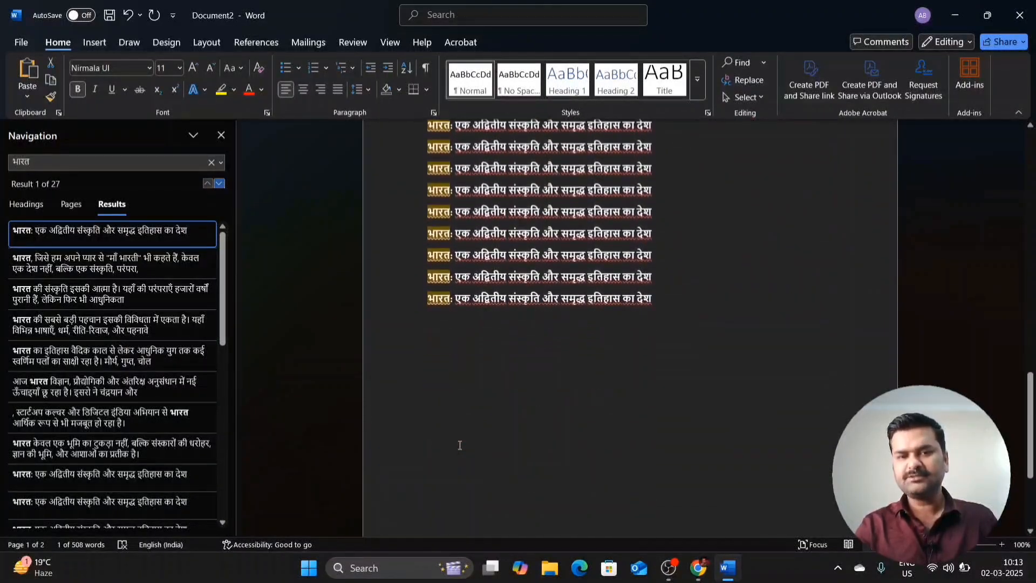
{"action": "scroll", "coordinate": [460, 446], "scroll_direction": "up", "scroll_amount": 7}
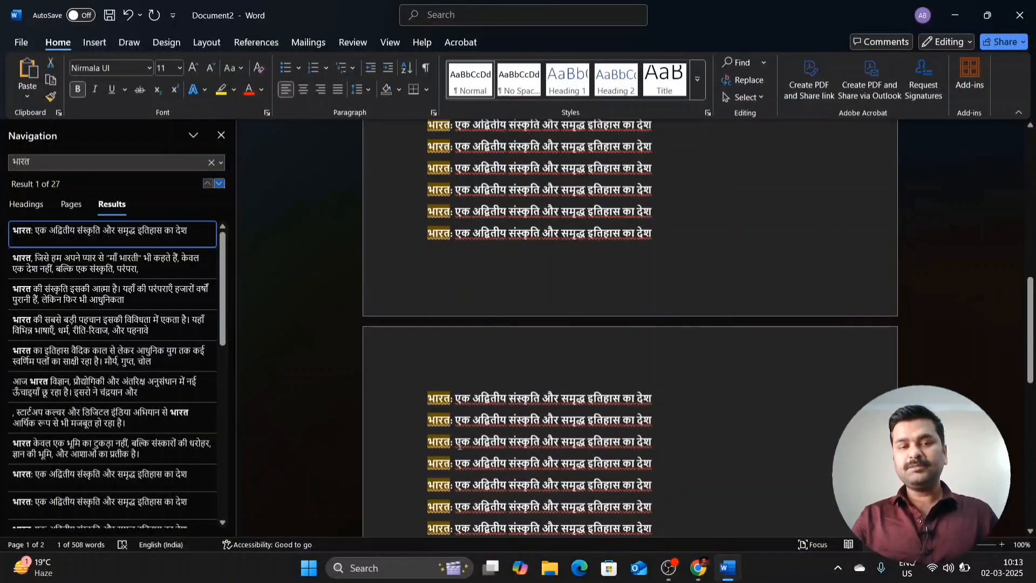
{"action": "scroll", "coordinate": [459, 445], "scroll_direction": "up", "scroll_amount": 8}
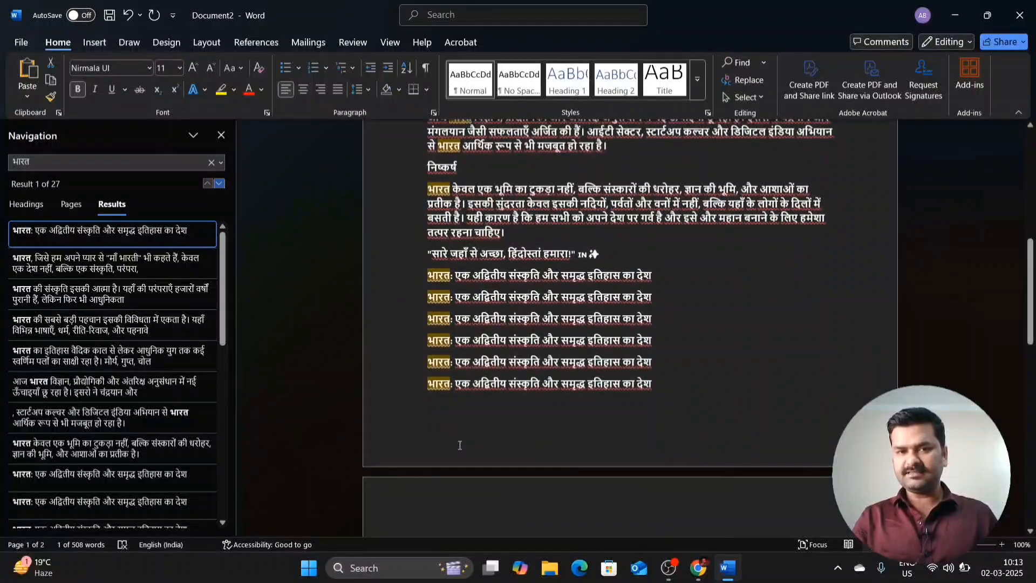
{"action": "scroll", "coordinate": [459, 446], "scroll_direction": "up", "scroll_amount": 3}
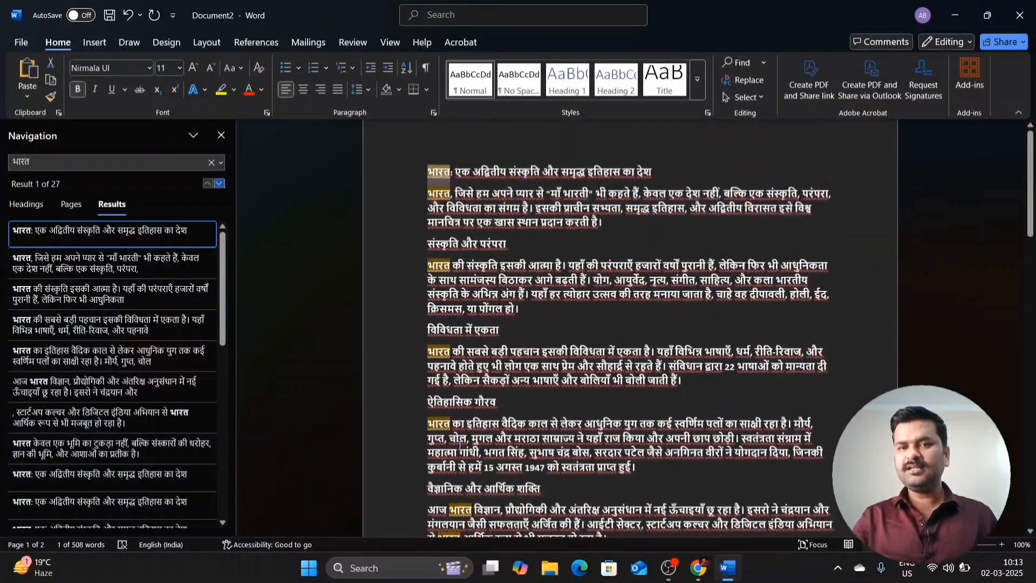
{"action": "left_click", "coordinate": [298, 361]}
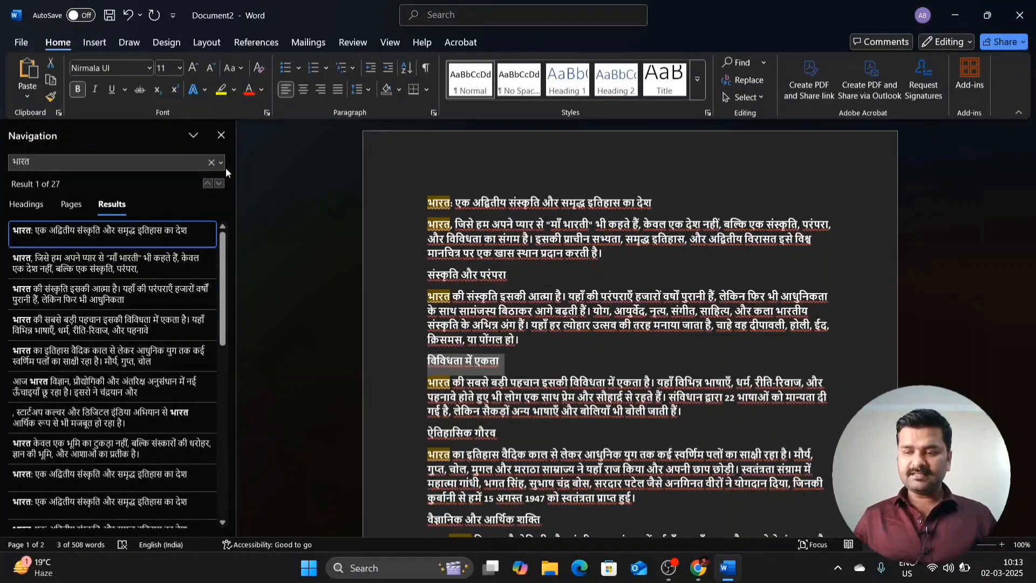
{"action": "left_click", "coordinate": [221, 136]}
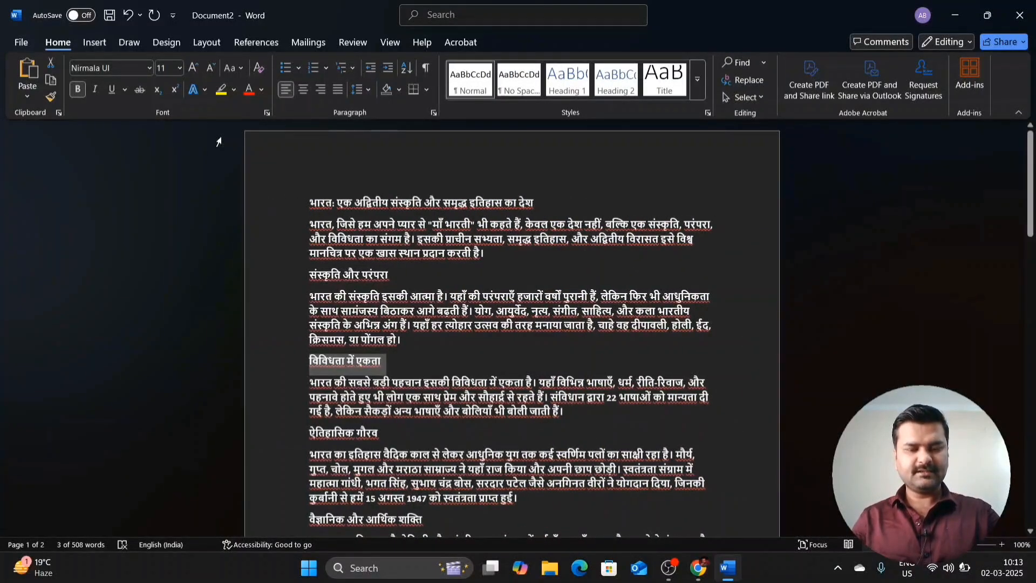
Step: Use Go To to jump to page 2 of the document
{"action": "key", "text": "ctrl+g"}
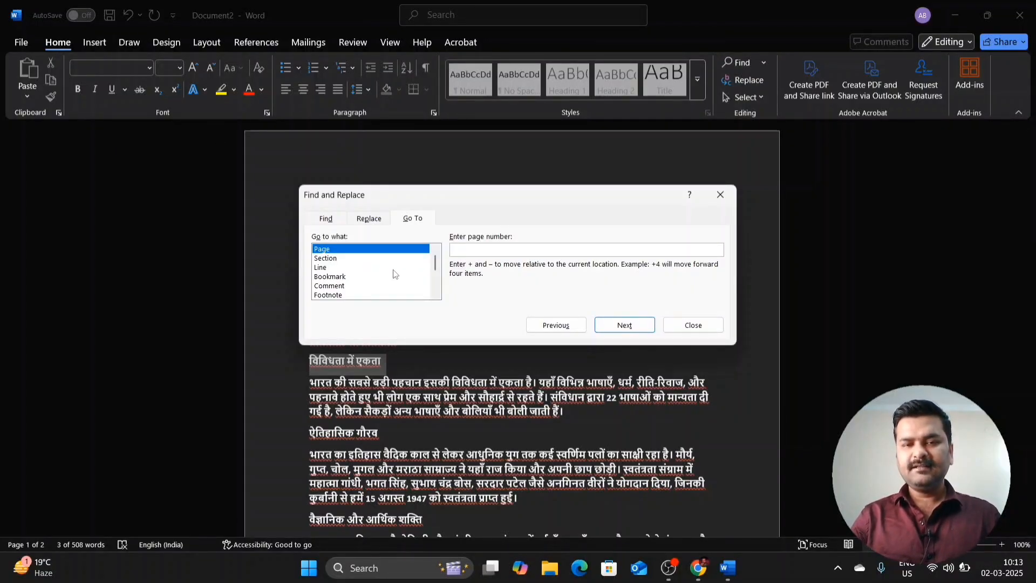
{"action": "type", "text": "2"}
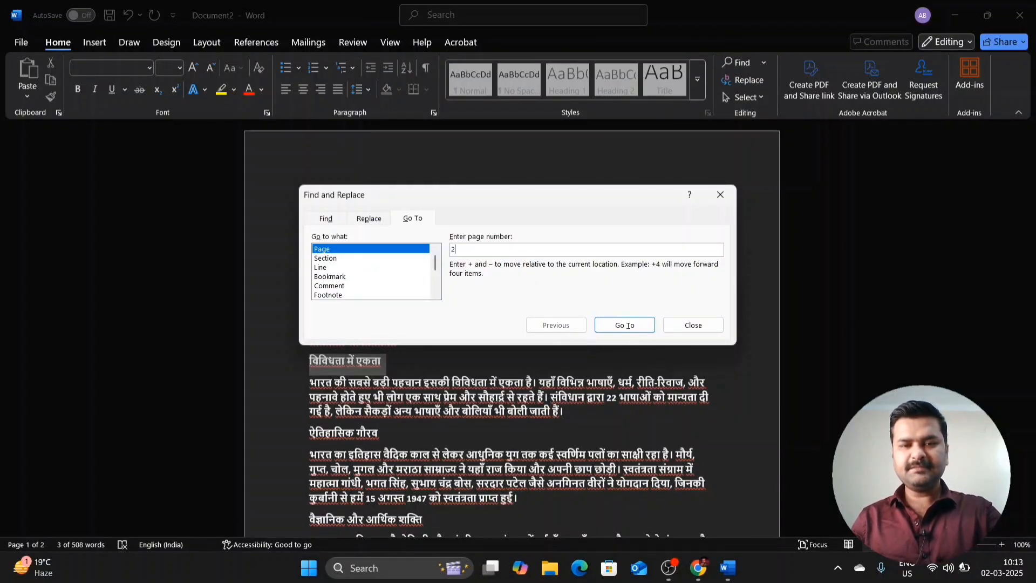
{"action": "left_click", "coordinate": [627, 327]}
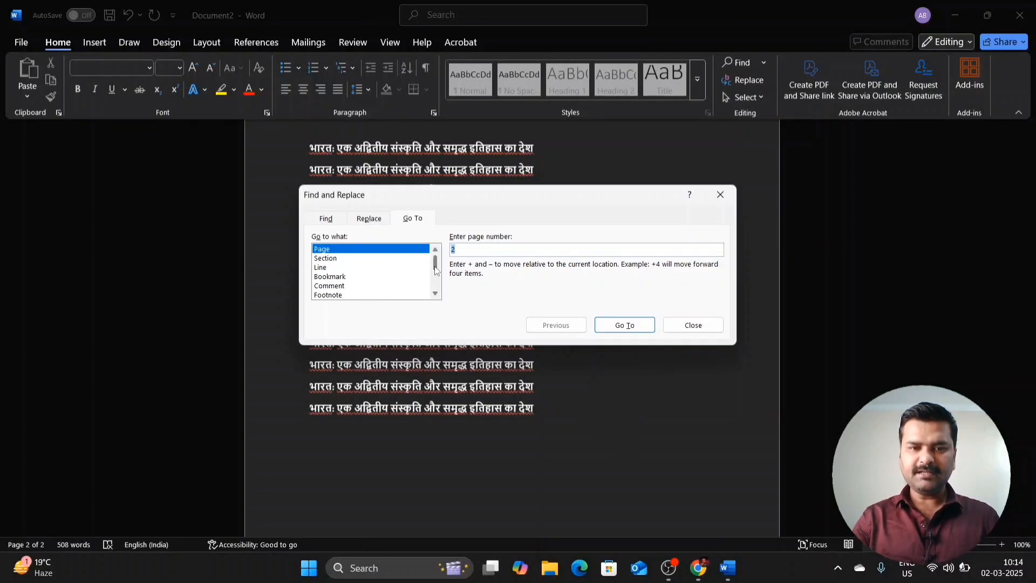
Step: Look through the available Go To targets, choose Line, jump to line 10 and close the dialog
{"action": "left_click_drag", "start_coordinate": [435, 266], "coordinate": [442, 287]}
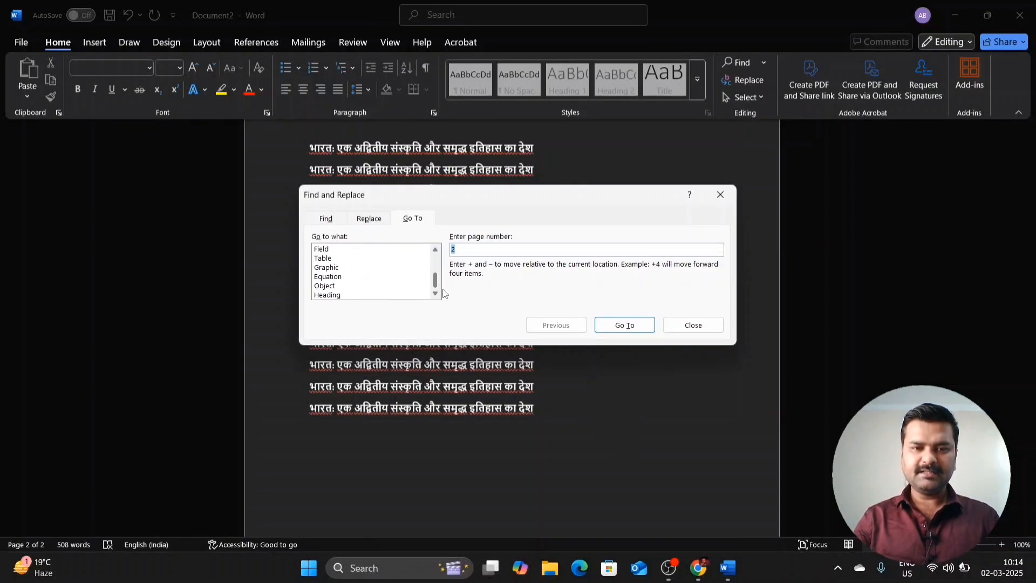
{"action": "scroll", "coordinate": [340, 278], "scroll_direction": "up", "scroll_amount": 3}
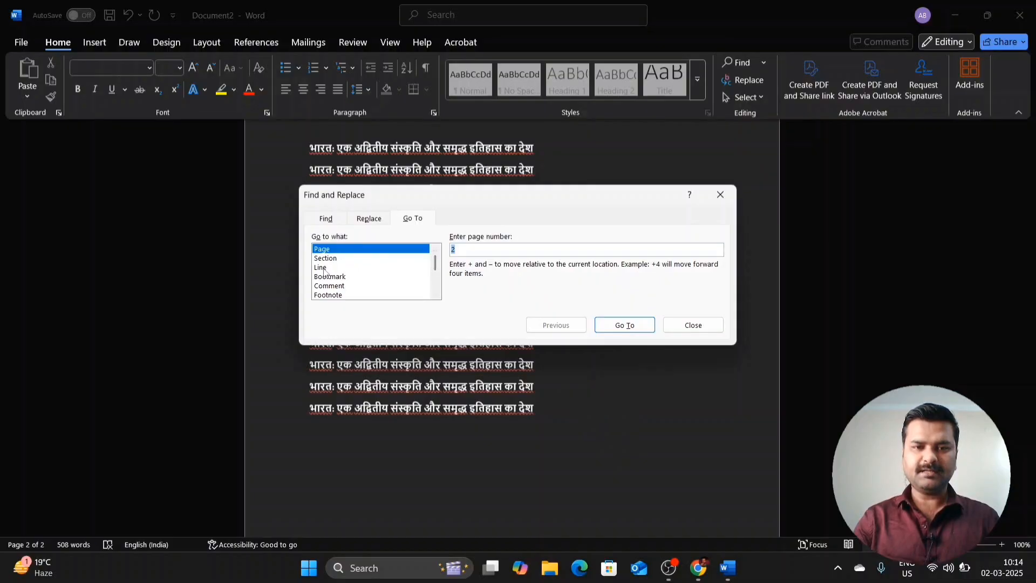
{"action": "left_click", "coordinate": [324, 268]}
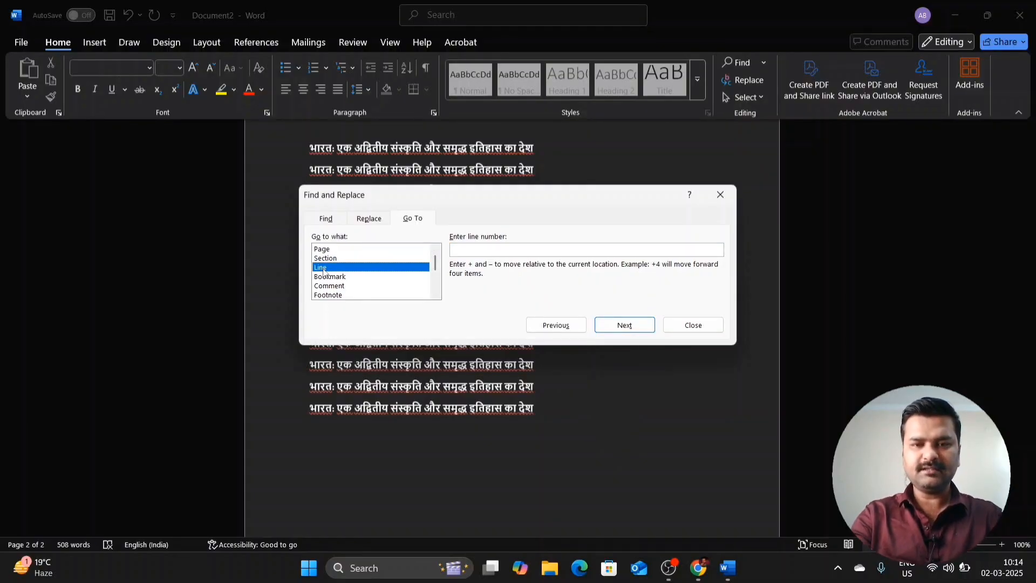
{"action": "left_click", "coordinate": [474, 251]}
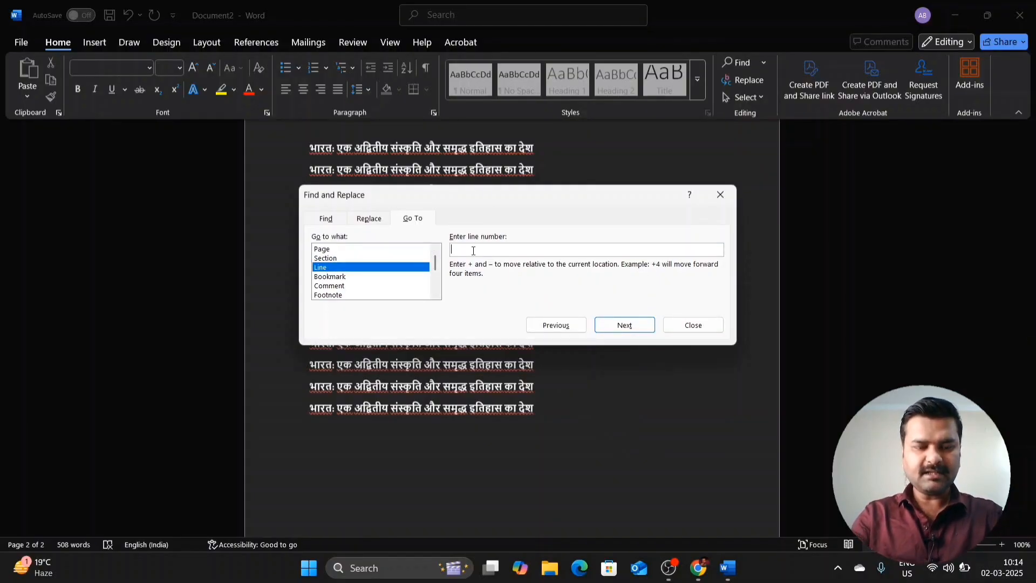
{"action": "type", "text": "10"}
{"action": "key", "text": "Return"}
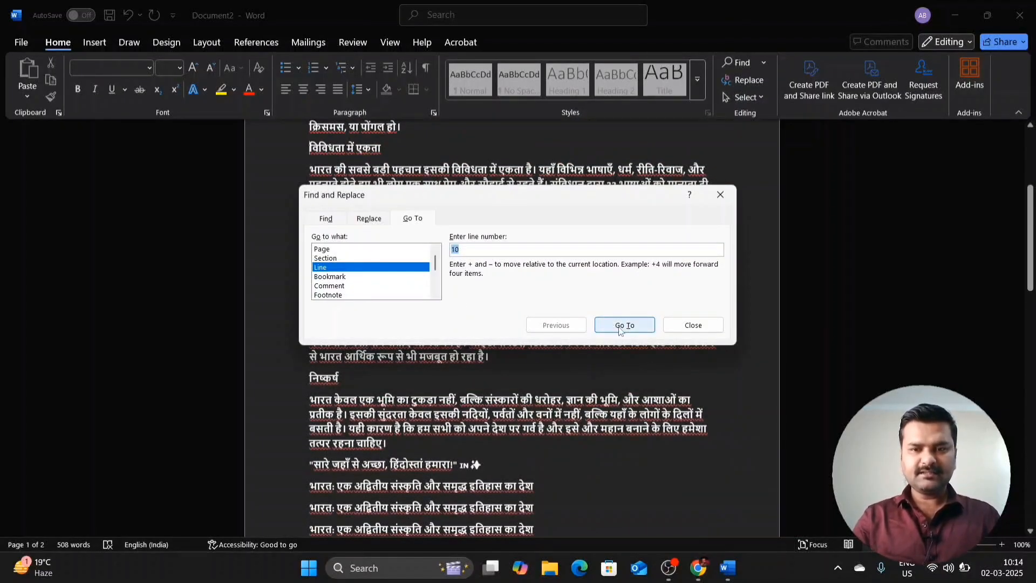
{"action": "left_click", "coordinate": [695, 328]}
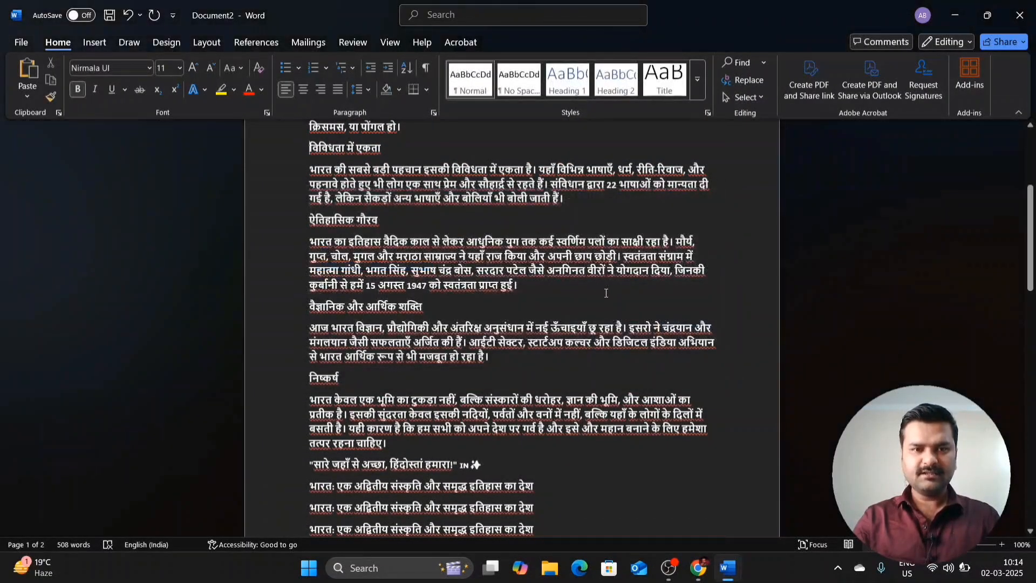
Step: Insert the test text "agagg" before the heading "विविधता में एकता" and delete it again
{"action": "scroll", "coordinate": [606, 293], "scroll_direction": "up", "scroll_amount": 5}
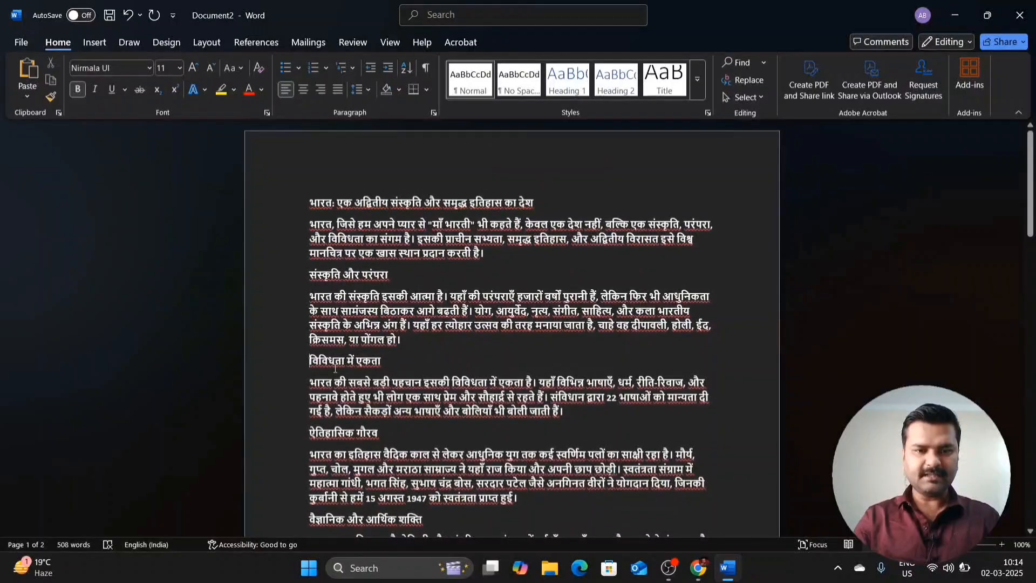
{"action": "left_click", "coordinate": [309, 360]}
{"action": "type", "text": "agagg"}
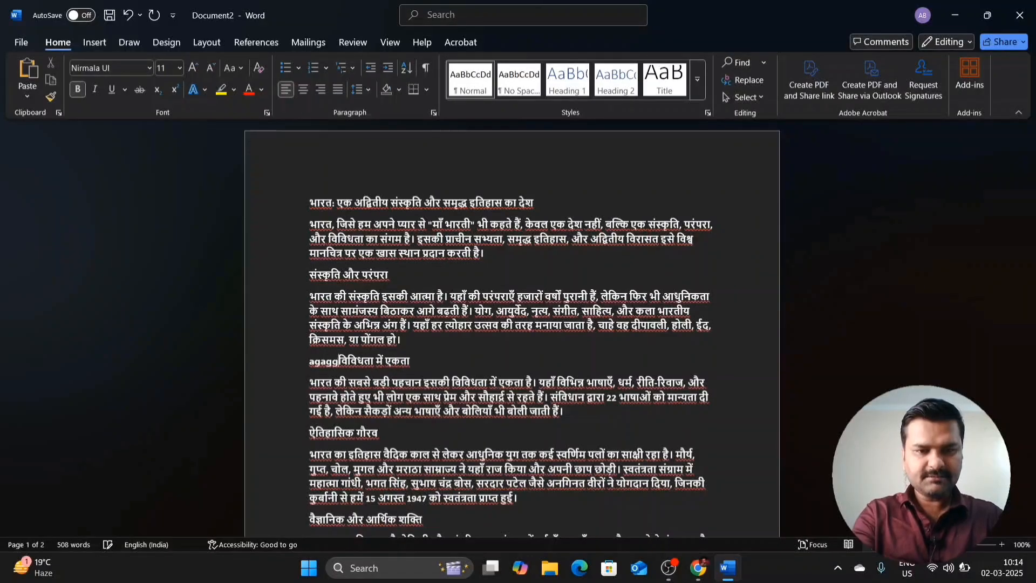
{"action": "key", "text": "BackSpace"}
{"action": "key", "text": "BackSpace"}
{"action": "key", "text": "BackSpace"}
{"action": "key", "text": "BackSpace"}
{"action": "key", "text": "BackSpace"}
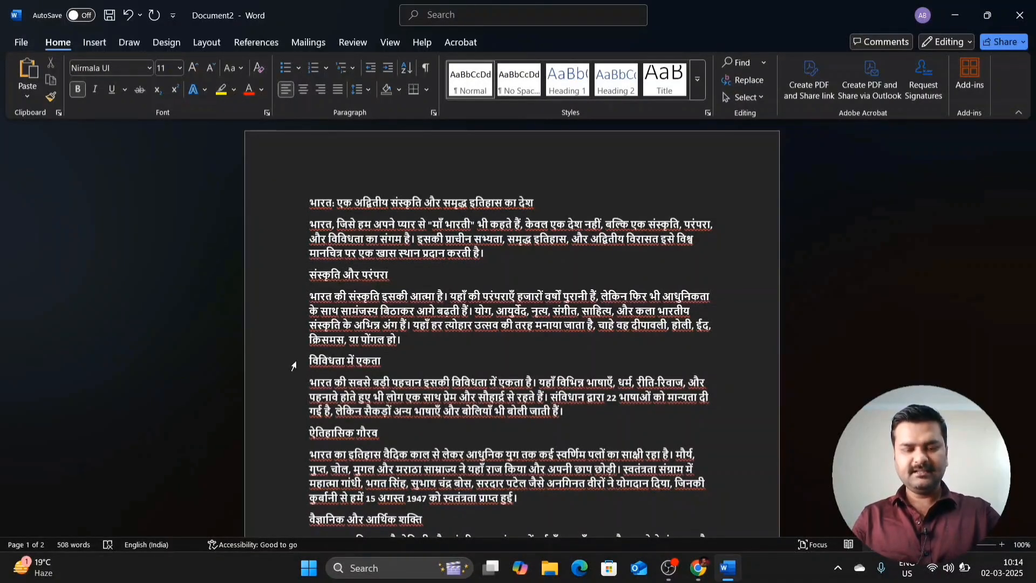
Step: Replace all occurrences of "भारत" with "India" throughout the document, review the text and undo the replacement
{"action": "key", "text": "ctrl+h"}
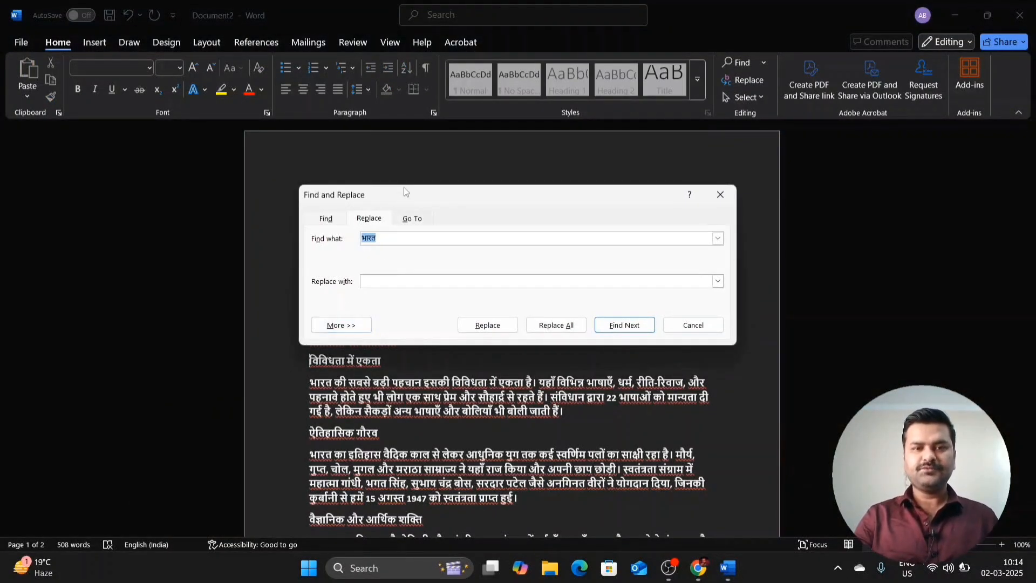
{"action": "left_click", "coordinate": [376, 286]}
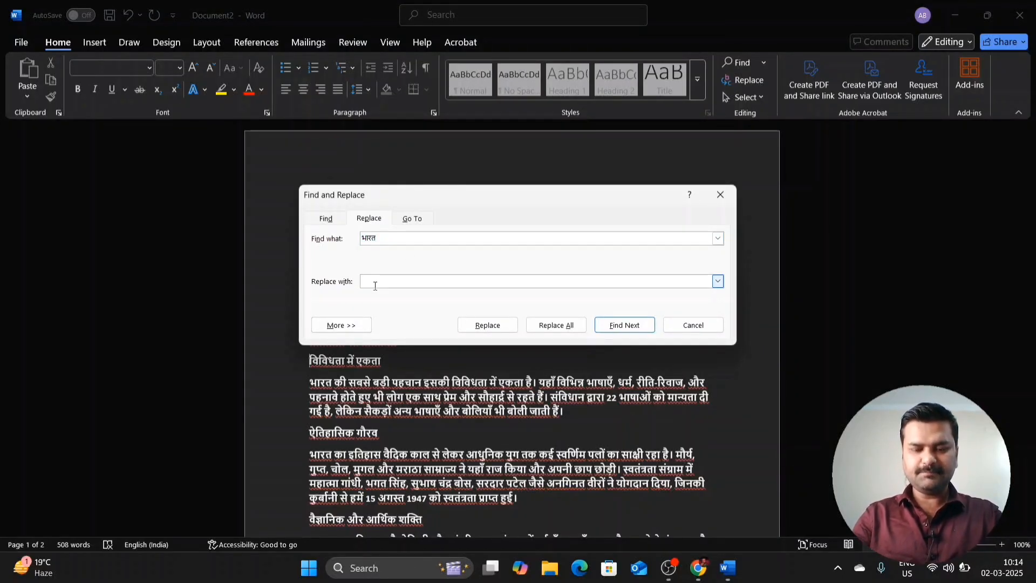
{"action": "type", "text": "India"}
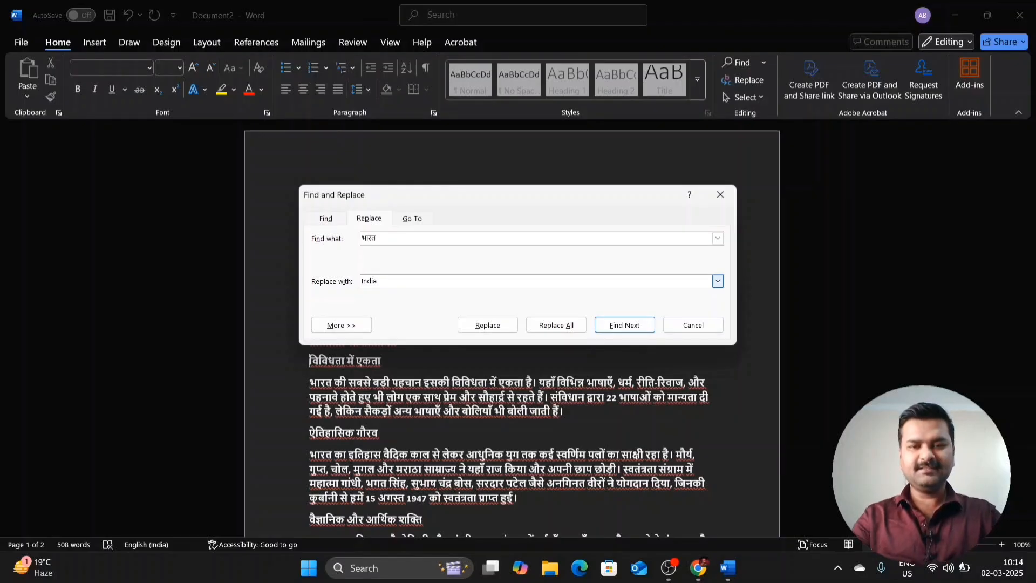
{"action": "left_click", "coordinate": [552, 326]}
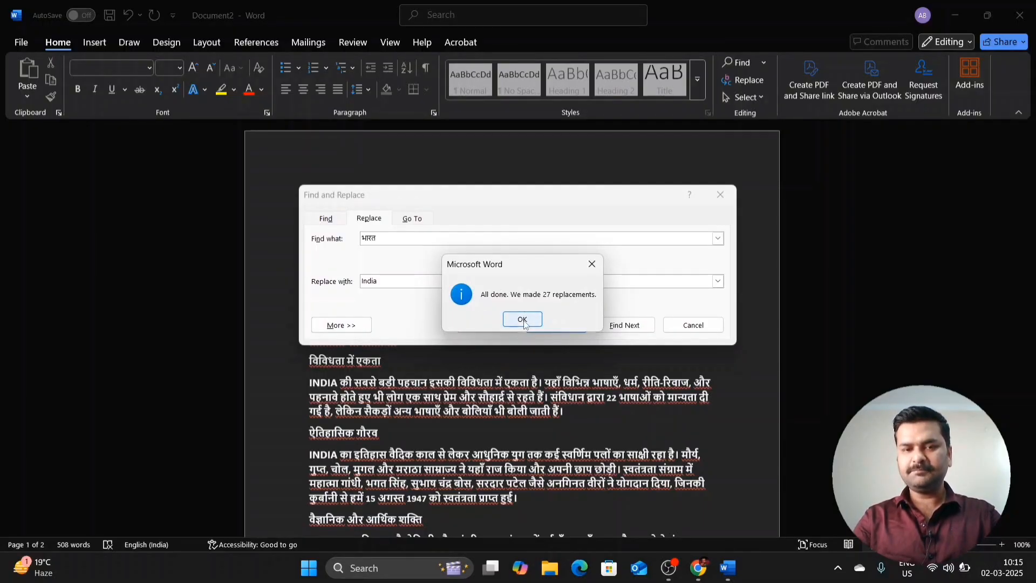
{"action": "left_click", "coordinate": [522, 321]}
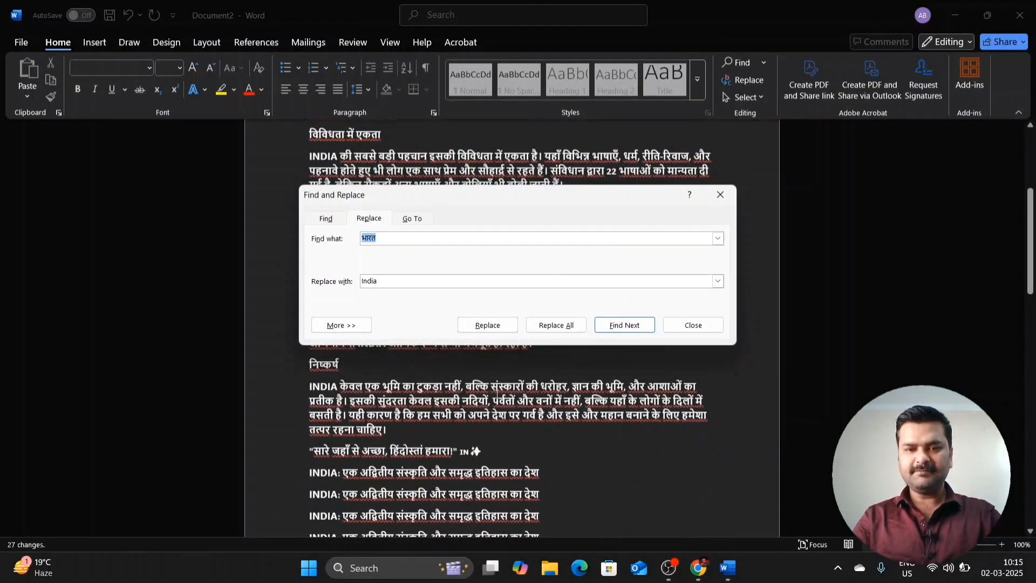
{"action": "left_click", "coordinate": [695, 326]}
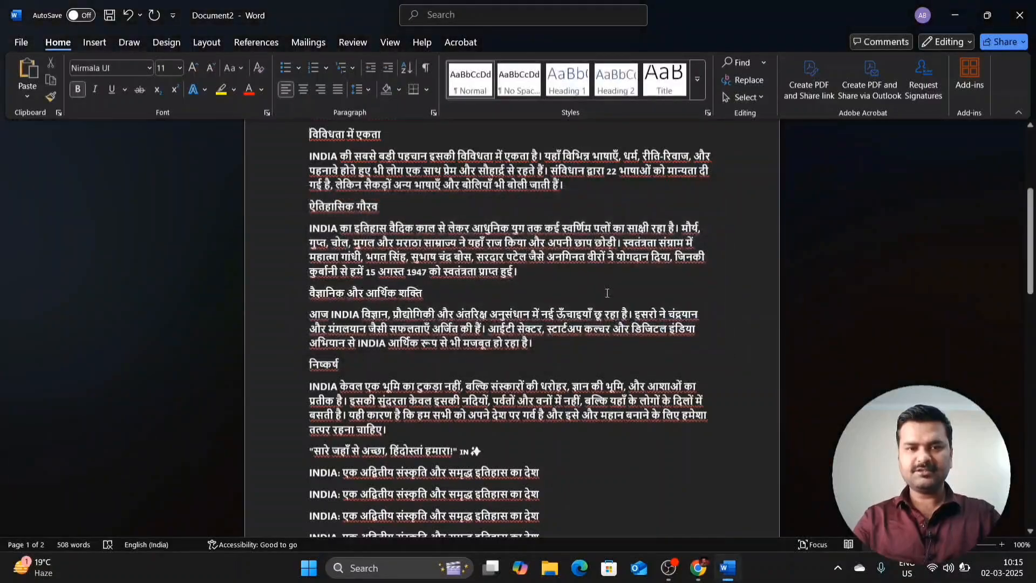
{"action": "scroll", "coordinate": [315, 209], "scroll_direction": "up", "scroll_amount": 4}
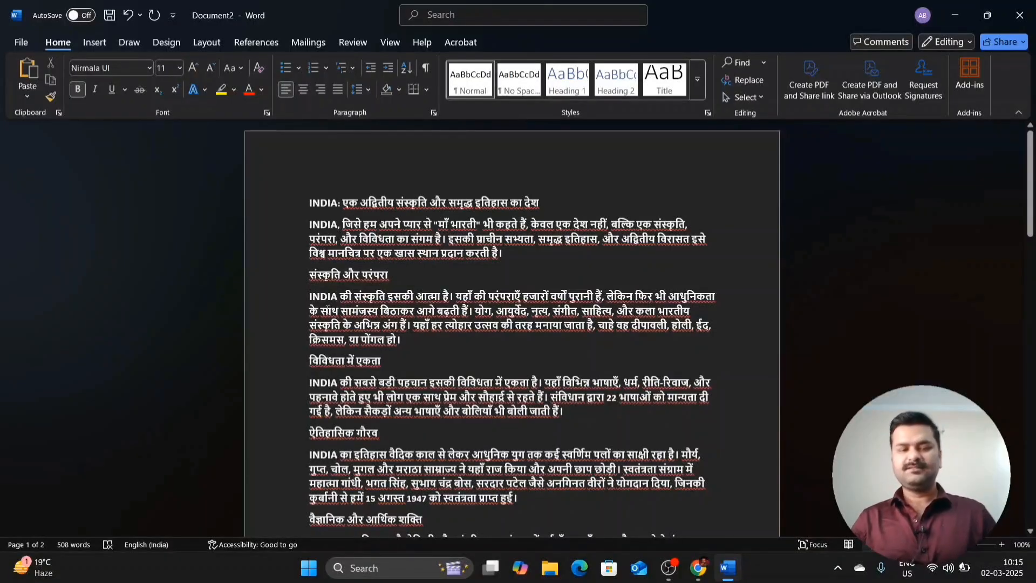
{"action": "key", "text": "ctrl+z"}
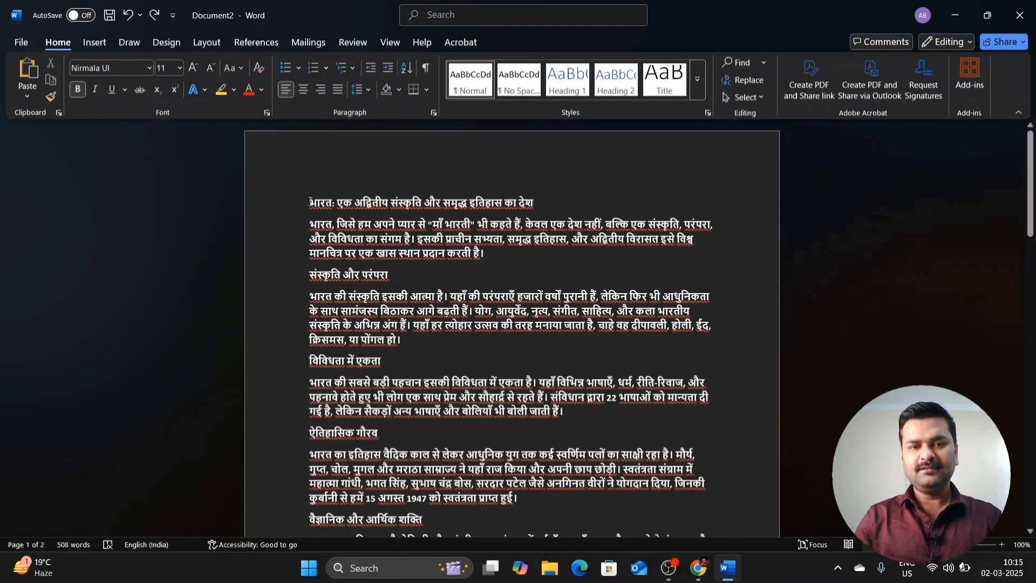
Step: Apply italics to the title line "भारत: एक अद्वितीय संस्कृति और समृद्ध इतिहास का देश" and remove them again
{"action": "left_click_drag", "start_coordinate": [310, 202], "coordinate": [552, 195]}
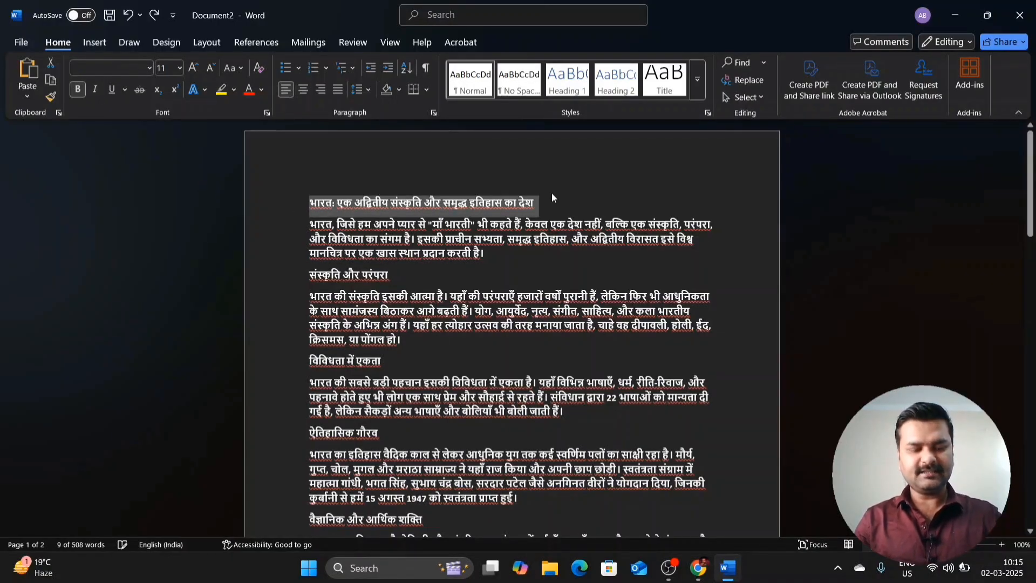
{"action": "key", "text": "ctrl+i"}
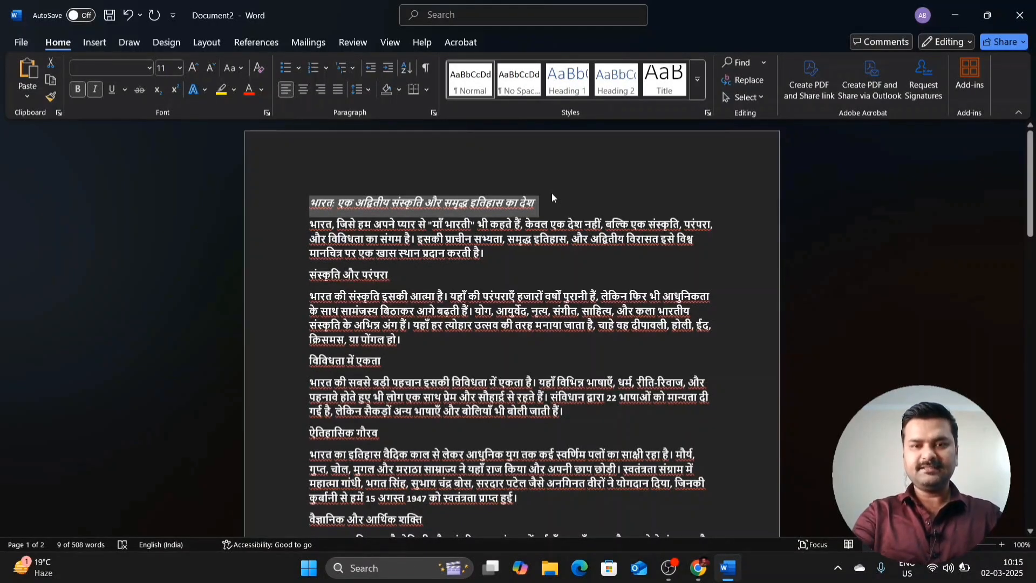
{"action": "key", "text": "ctrl+i"}
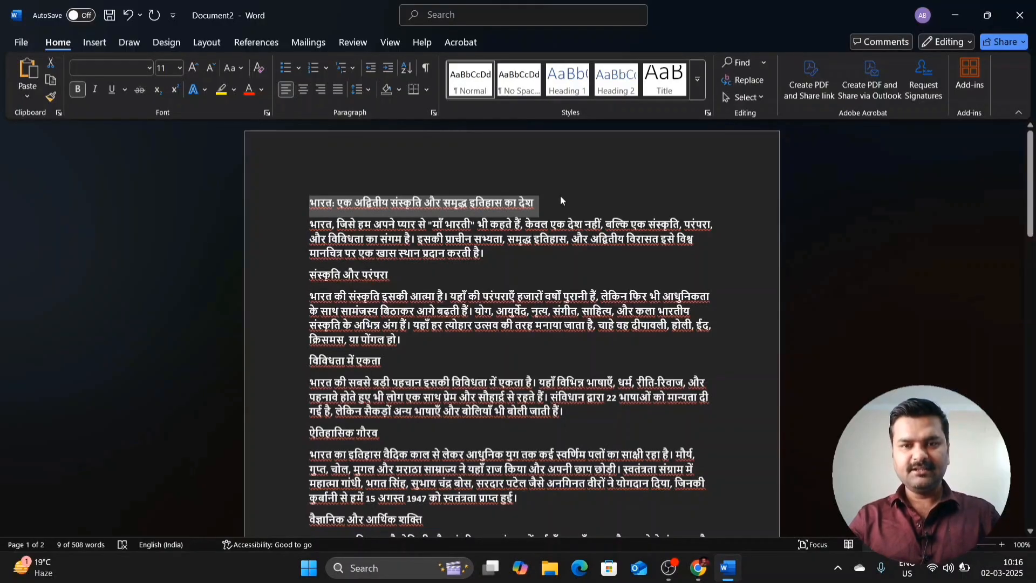
{"action": "left_click", "coordinate": [561, 197]}
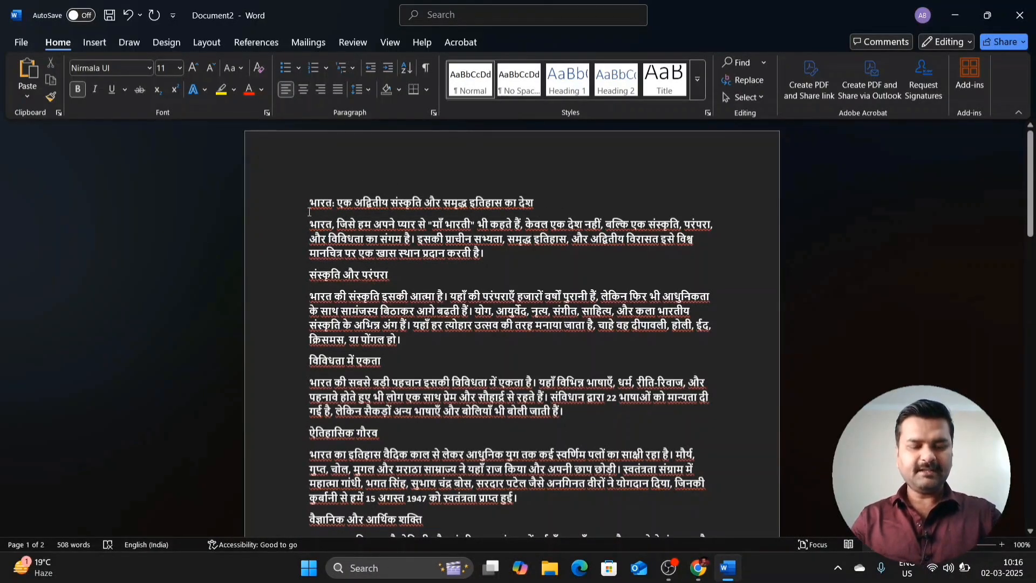
Step: Justify the entire document, review the paragraph edges throughout the text and return everything to left alignment
{"action": "key", "text": "ctrl+a"}
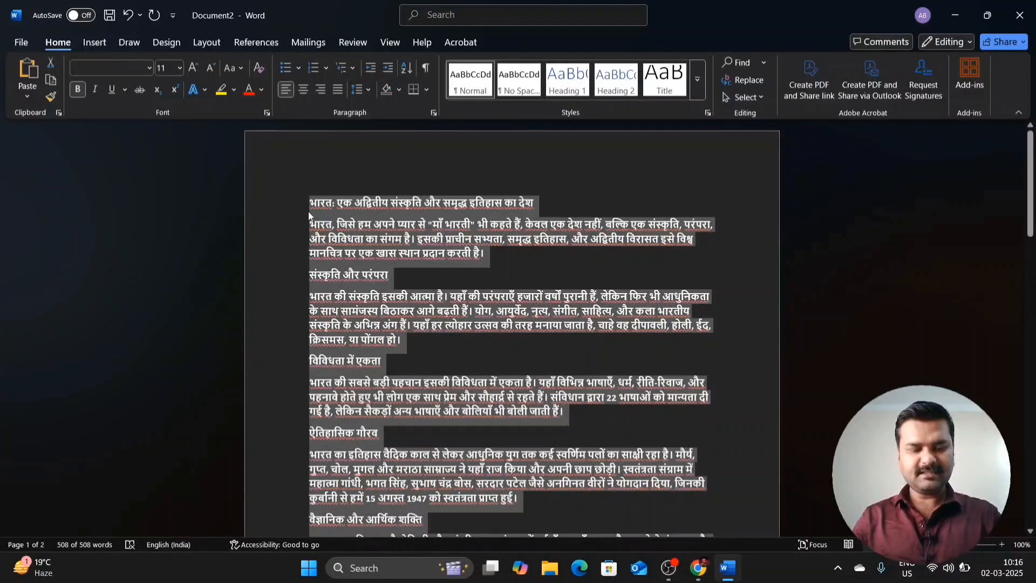
{"action": "key", "text": "ctrl+j"}
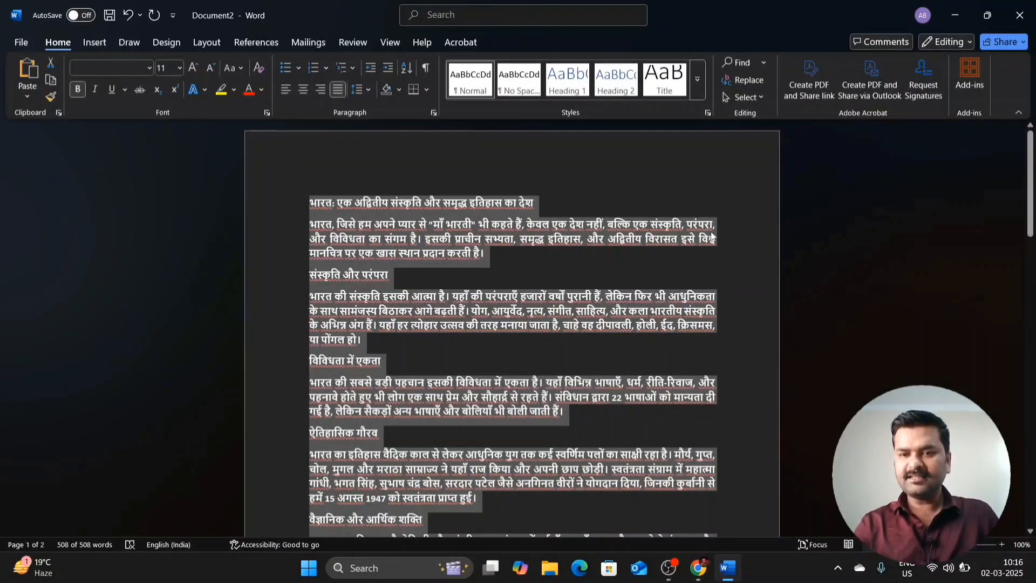
{"action": "scroll", "coordinate": [695, 366], "scroll_direction": "down", "scroll_amount": 3}
{"action": "scroll", "coordinate": [695, 365], "scroll_direction": "up", "scroll_amount": 2}
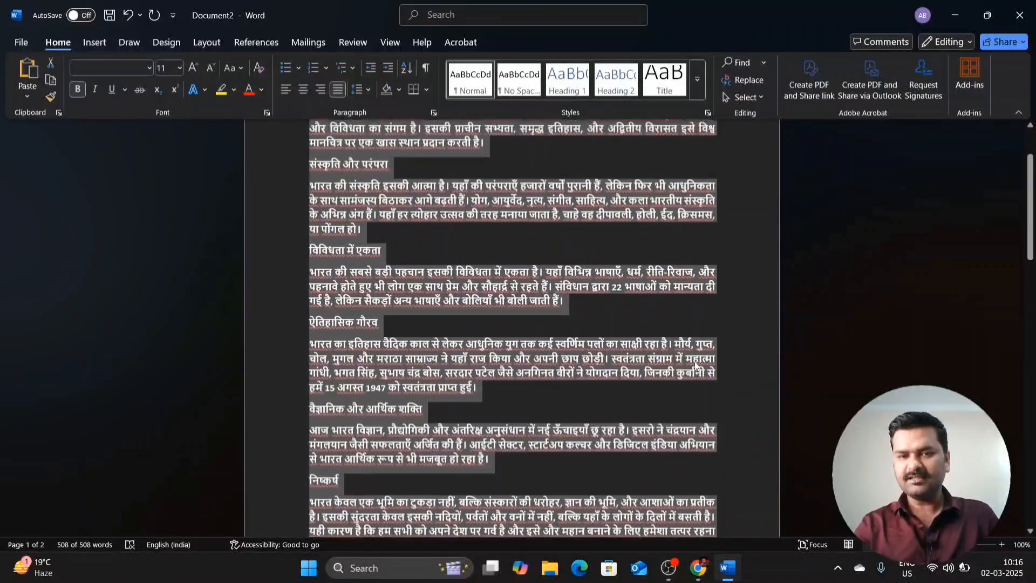
{"action": "scroll", "coordinate": [695, 365], "scroll_direction": "up", "scroll_amount": 2}
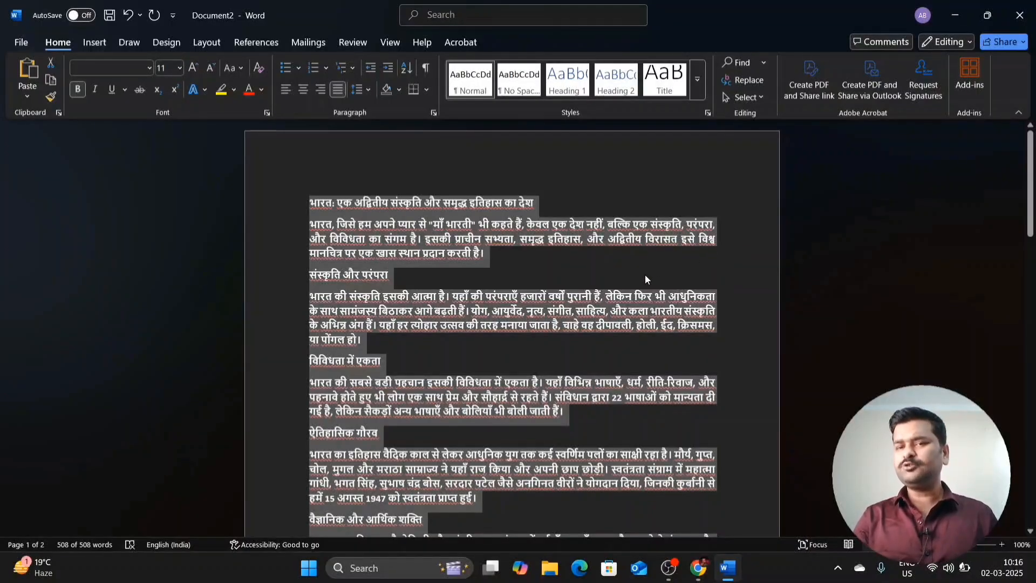
{"action": "scroll", "coordinate": [653, 409], "scroll_direction": "down", "scroll_amount": 5}
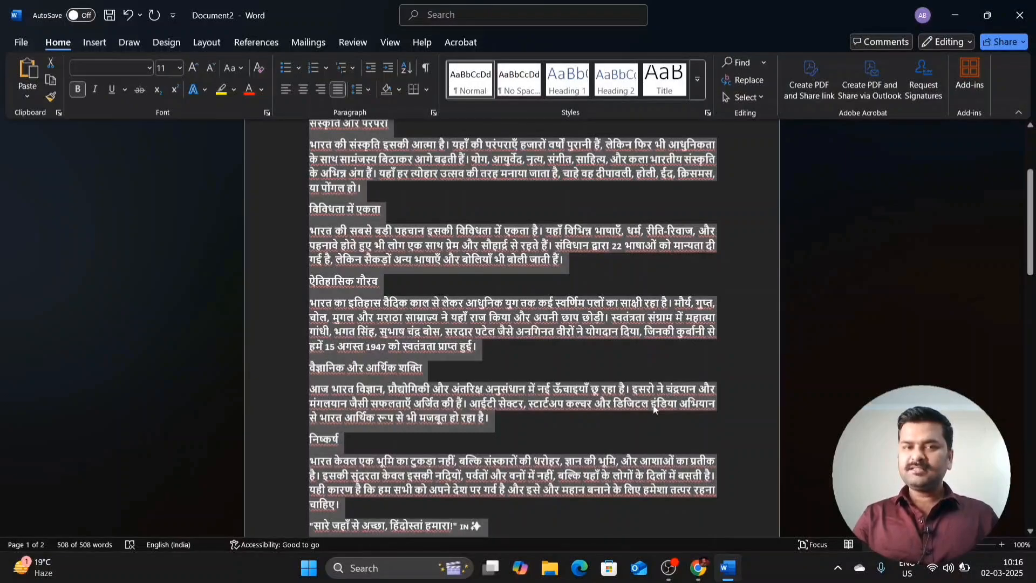
{"action": "scroll", "coordinate": [653, 405], "scroll_direction": "up", "scroll_amount": 5}
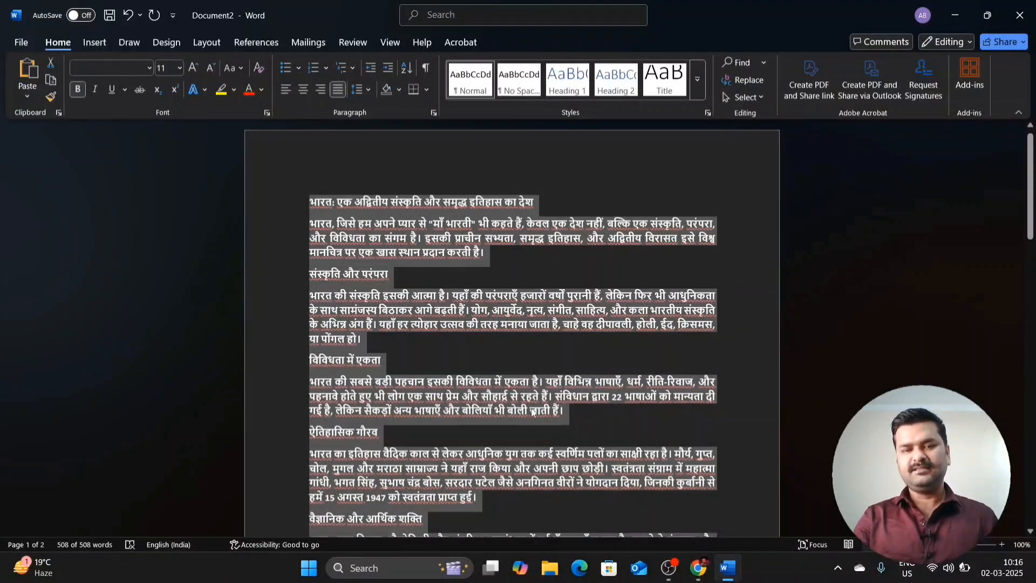
{"action": "scroll", "coordinate": [396, 410], "scroll_direction": "down", "scroll_amount": 2}
{"action": "scroll", "coordinate": [608, 443], "scroll_direction": "down", "scroll_amount": 12}
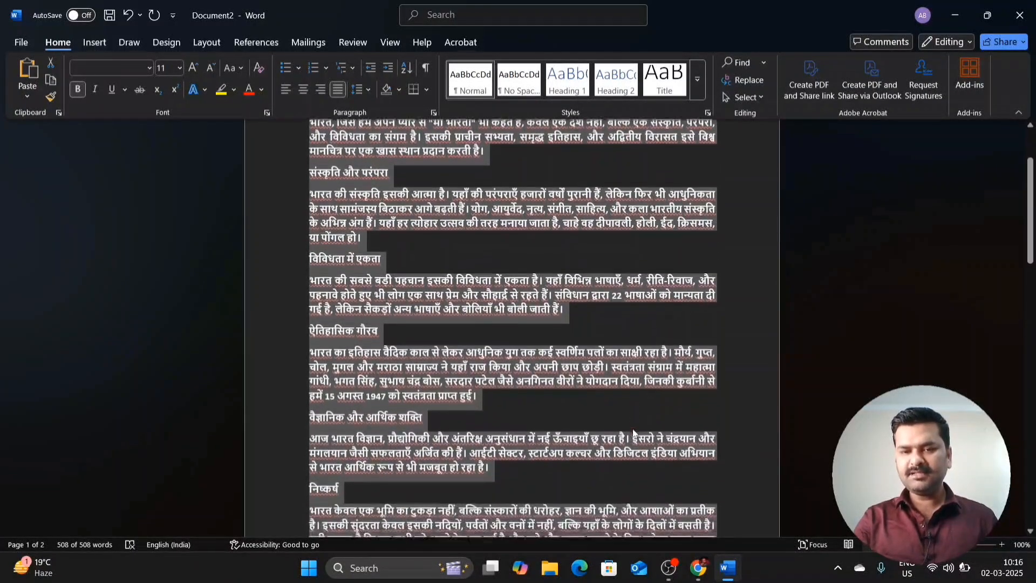
{"action": "scroll", "coordinate": [607, 443], "scroll_direction": "up", "scroll_amount": 15}
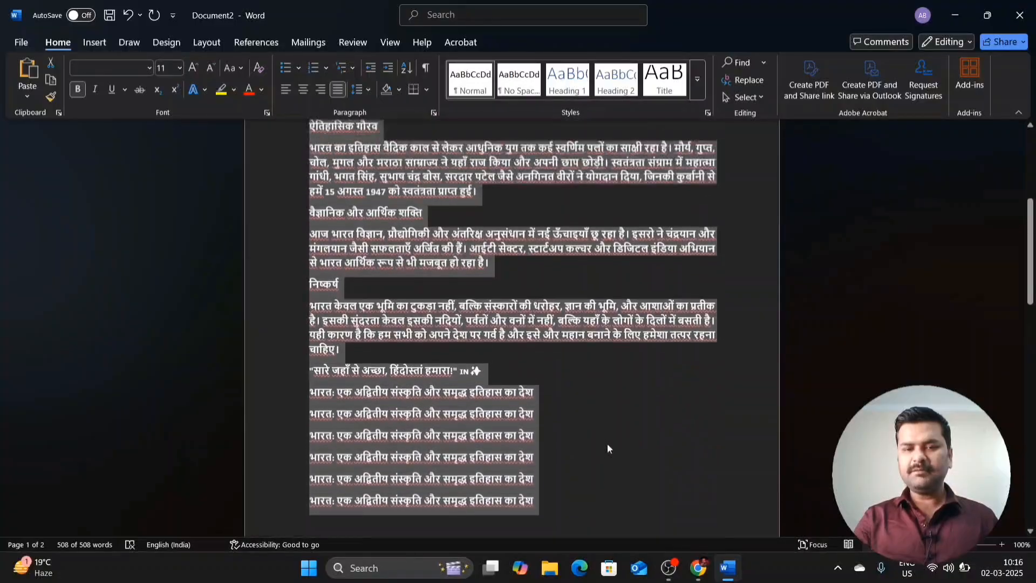
{"action": "key", "text": "ctrl+l"}
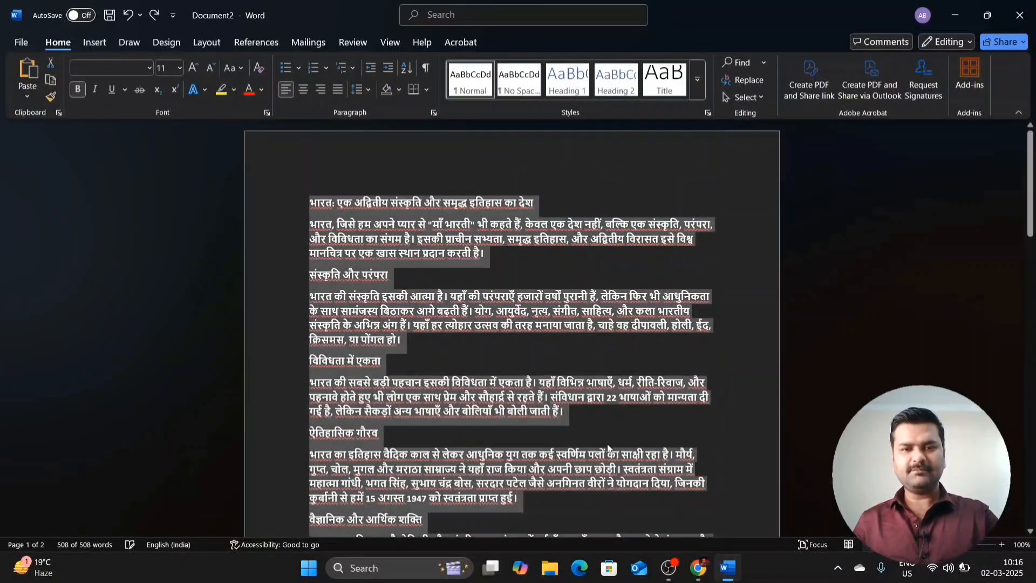
{"action": "left_click", "coordinate": [750, 335]}
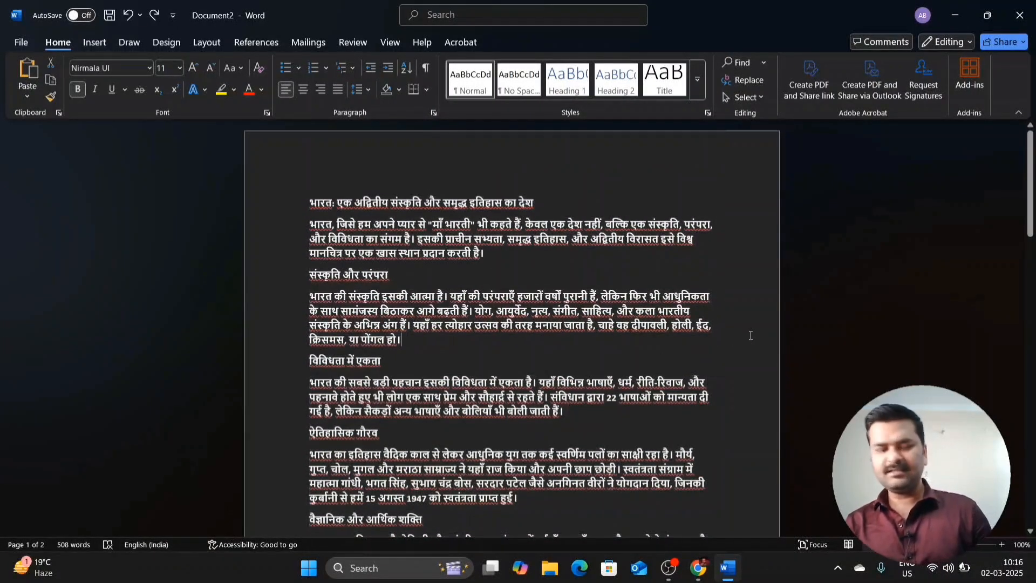
Step: Apply justified alignment to all of the document's text and clear the selection
{"action": "key", "text": "ctrl+a"}
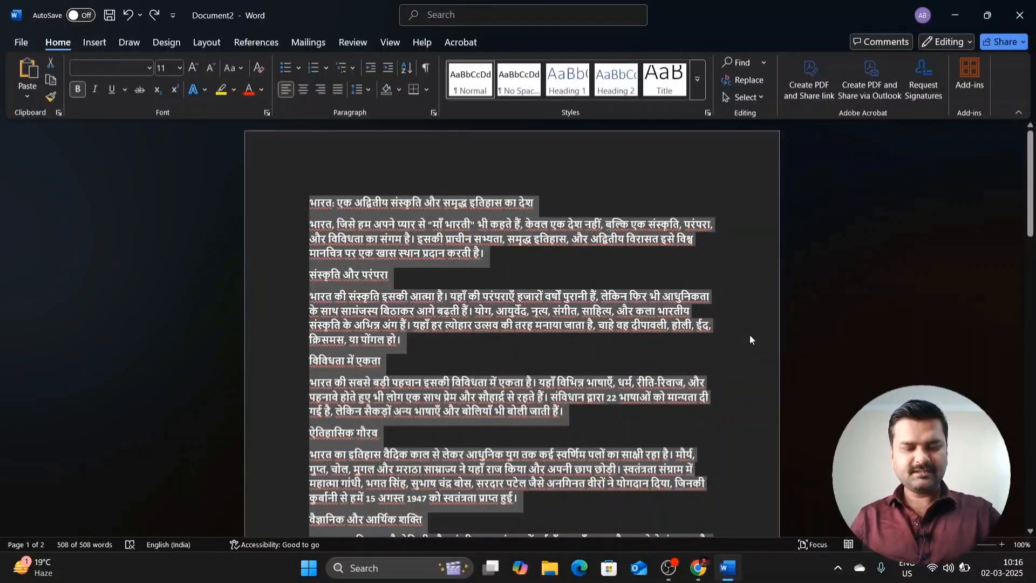
{"action": "key", "text": "ctrl+j"}
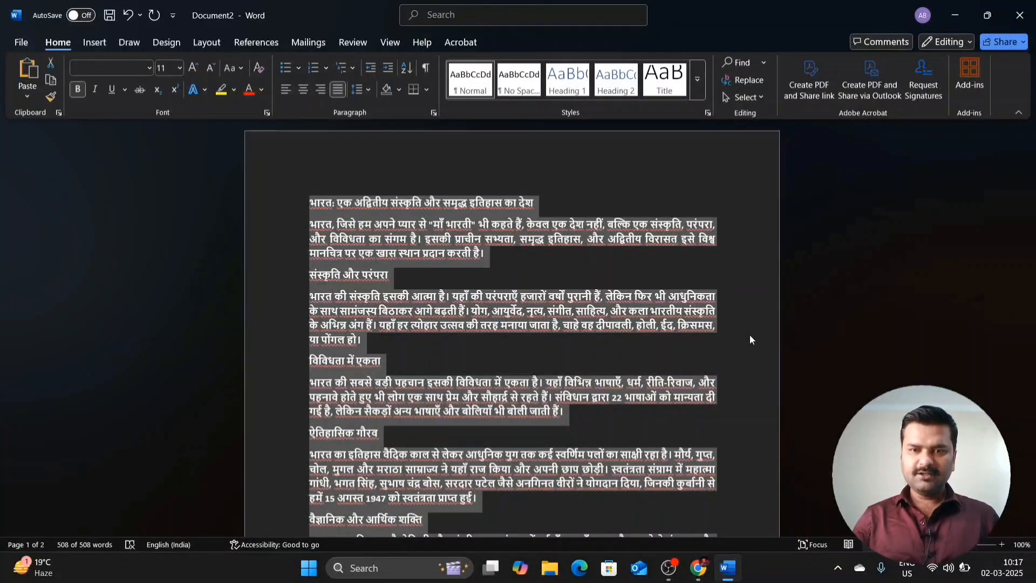
{"action": "left_click", "coordinate": [723, 277]}
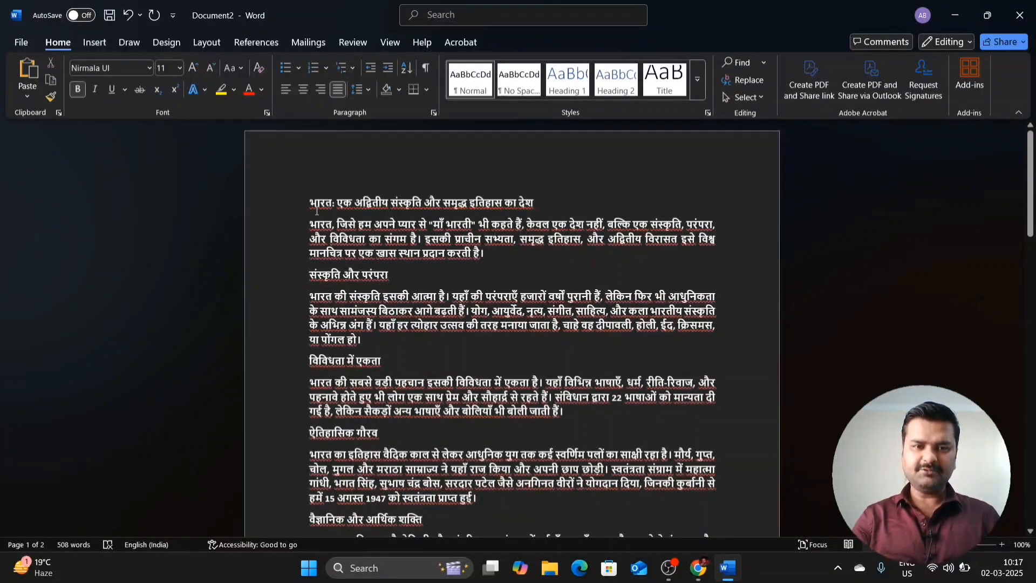
{"action": "left_click_drag", "start_coordinate": [310, 204], "coordinate": [557, 204]}
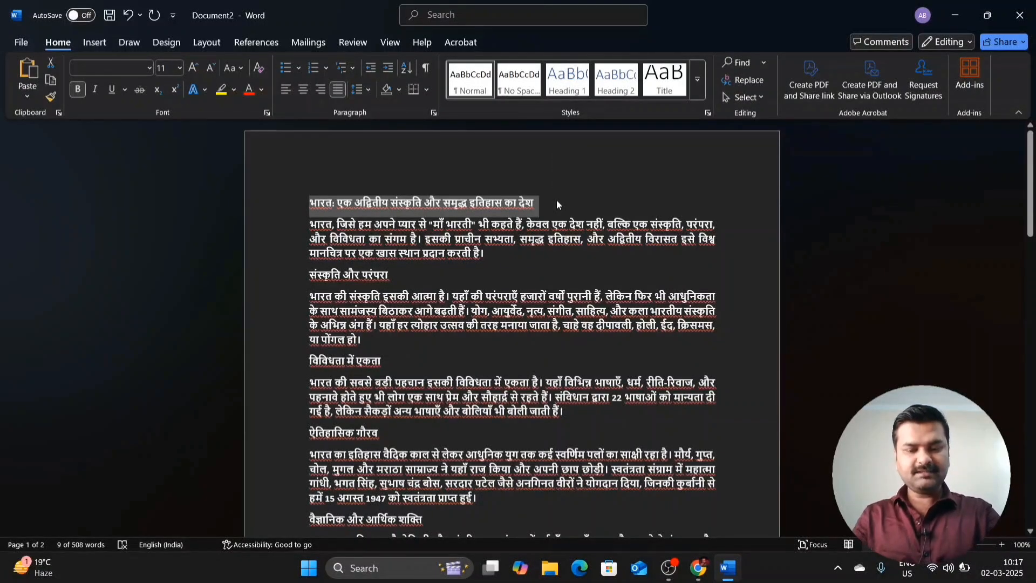
{"action": "key", "text": "ctrl+k"}
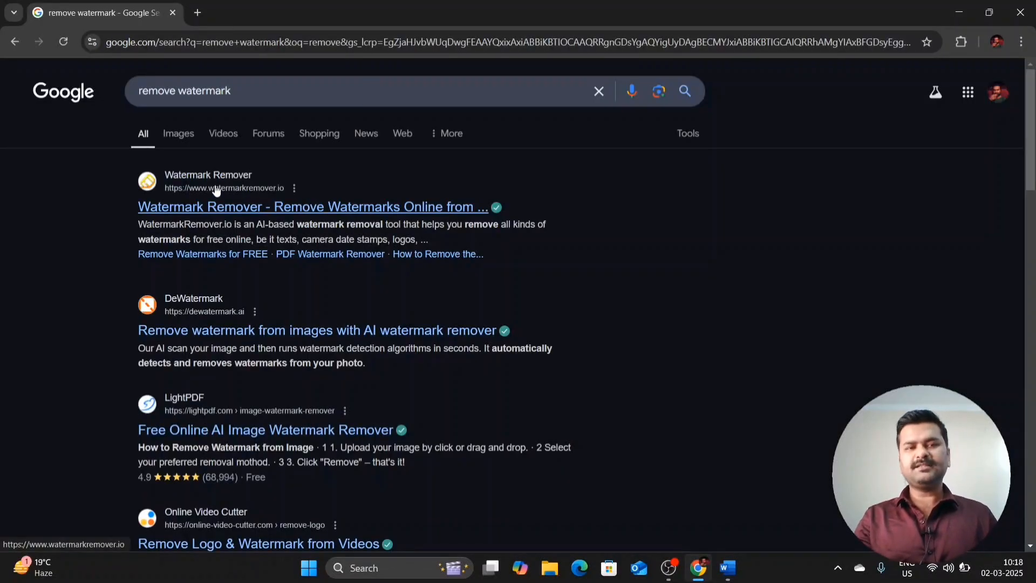
{"action": "right_click", "coordinate": [215, 186]}
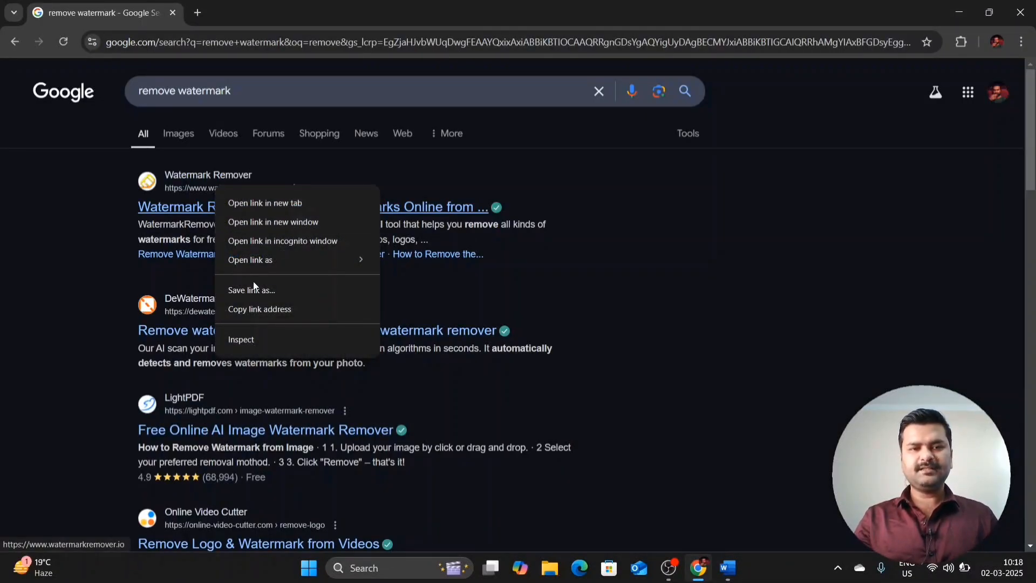
{"action": "left_click", "coordinate": [249, 309]}
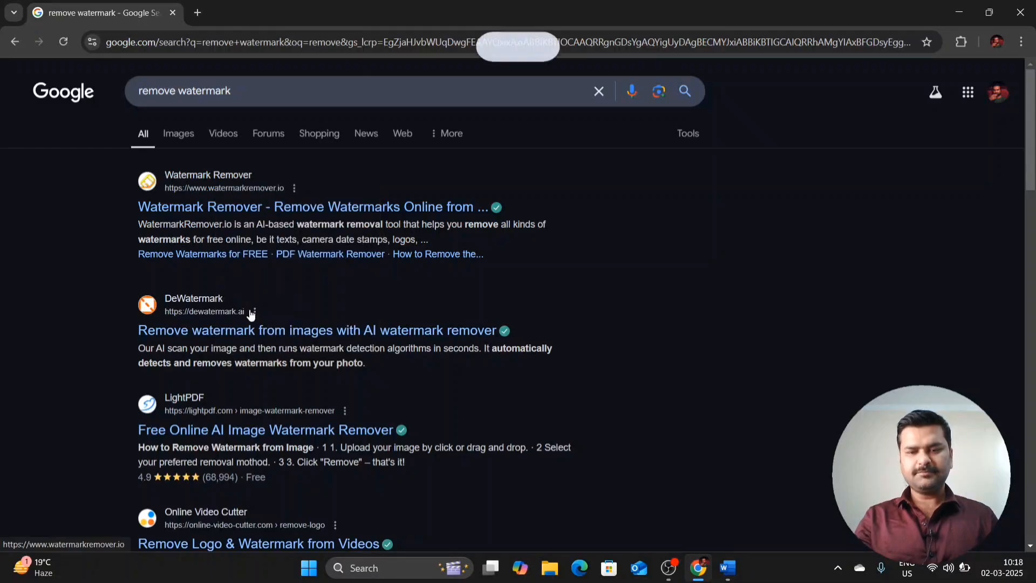
{"action": "left_click", "coordinate": [728, 572]}
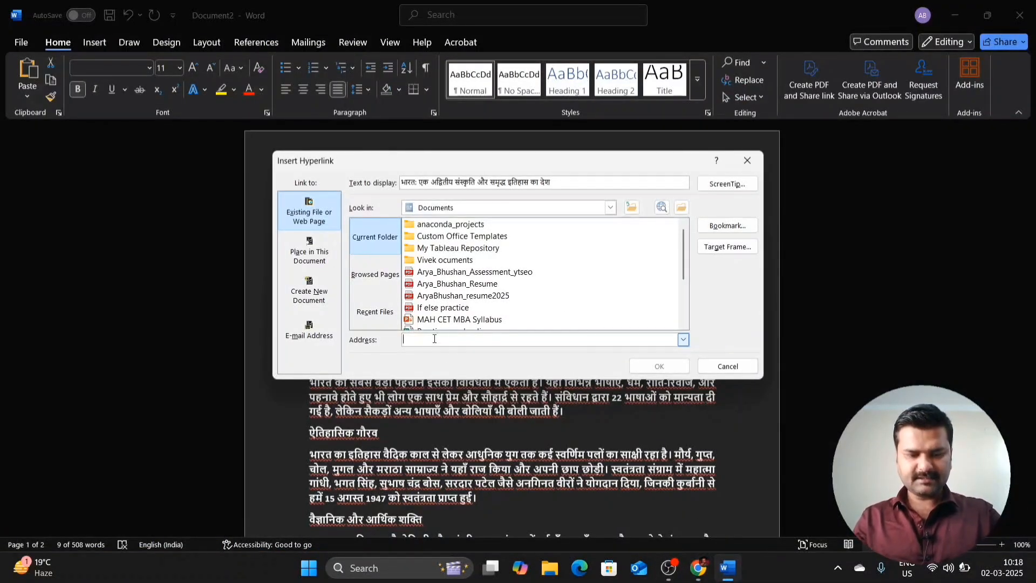
{"action": "key", "text": "ctrl+v"}
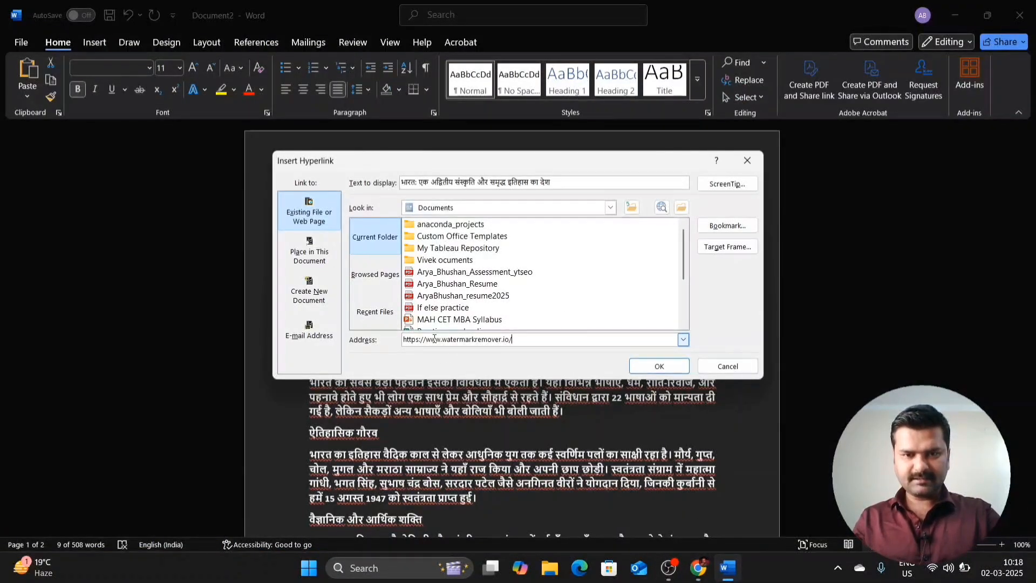
{"action": "left_click", "coordinate": [659, 367]}
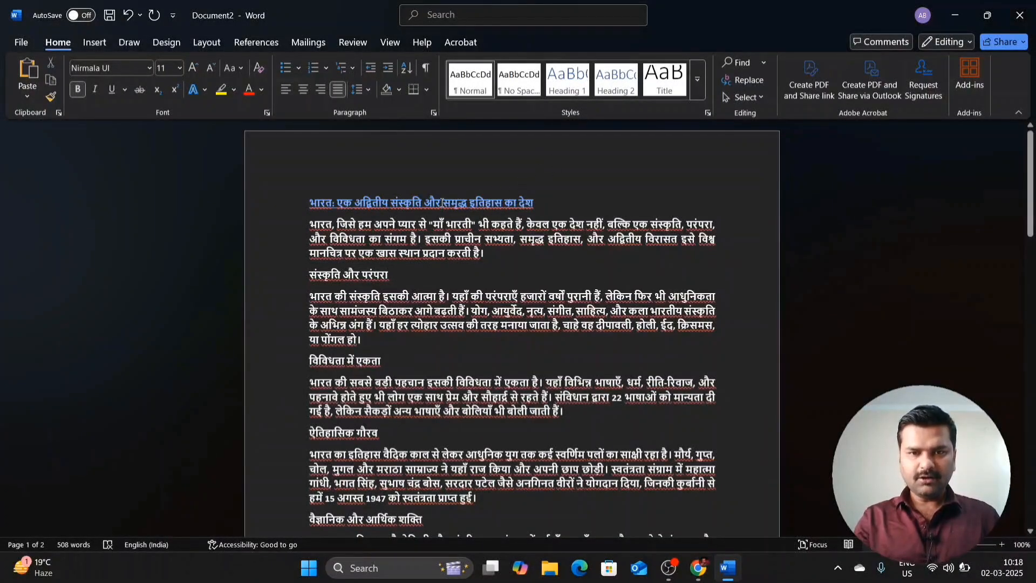
Step: Follow the title line's hyperlink to open the linked website in the browser
{"action": "left_click", "coordinate": [474, 203]}
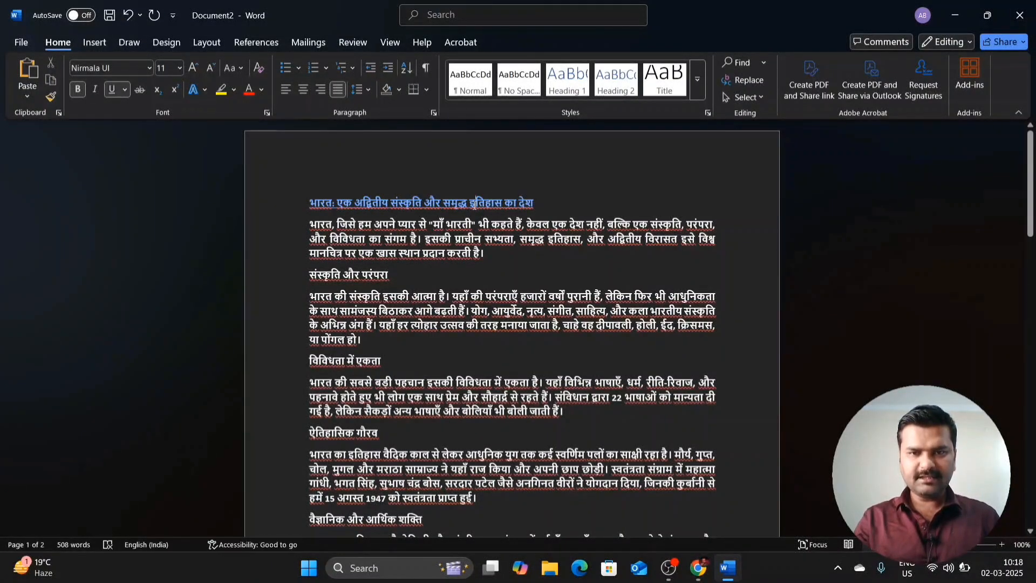
{"action": "left_click", "coordinate": [474, 203], "text": "ctrl"}
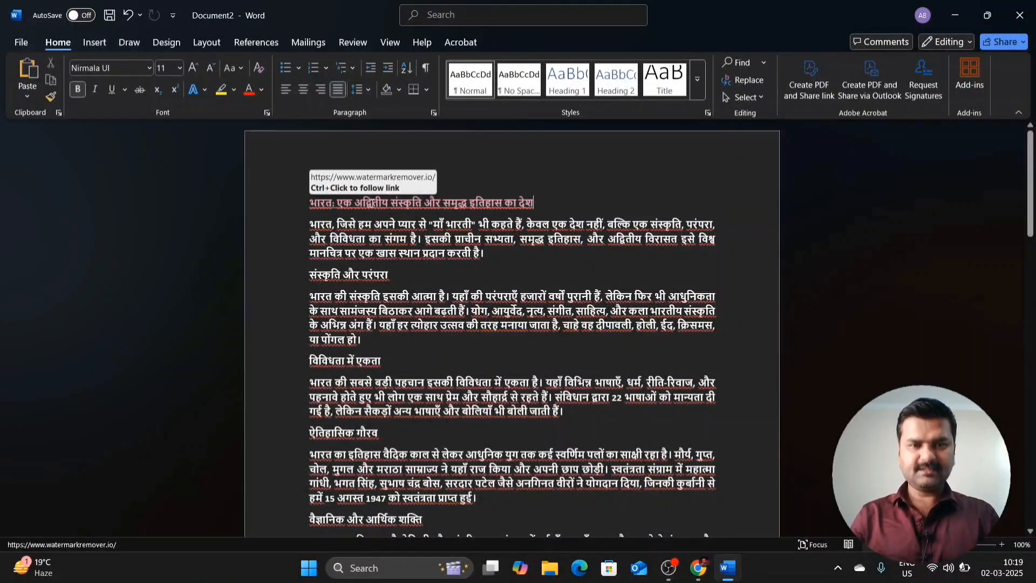
{"action": "left_click", "coordinate": [371, 203], "text": "ctrl"}
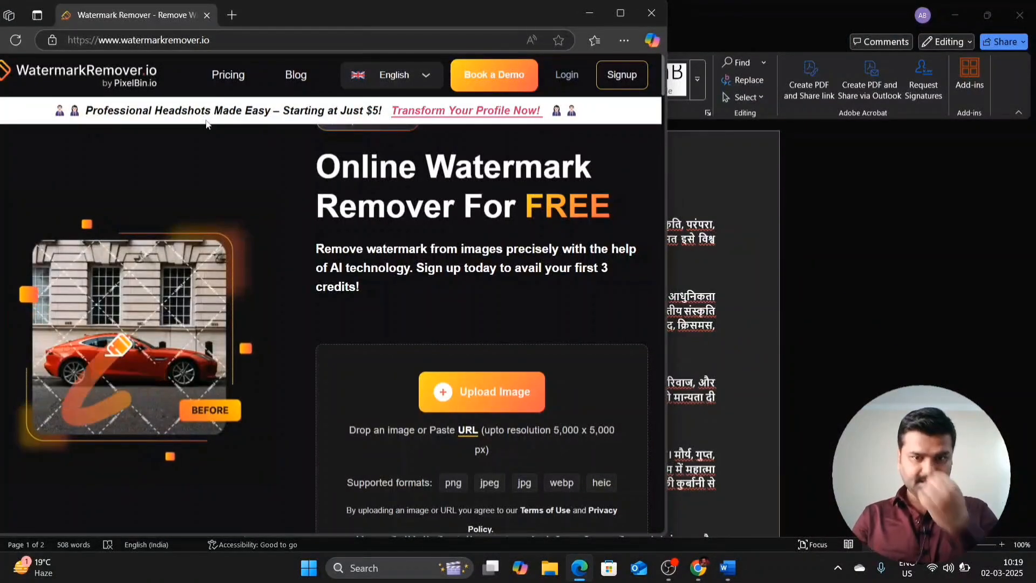
Step: Close the browser window, right-align all of the Word document's text and clear the selection
{"action": "left_click", "coordinate": [650, 15]}
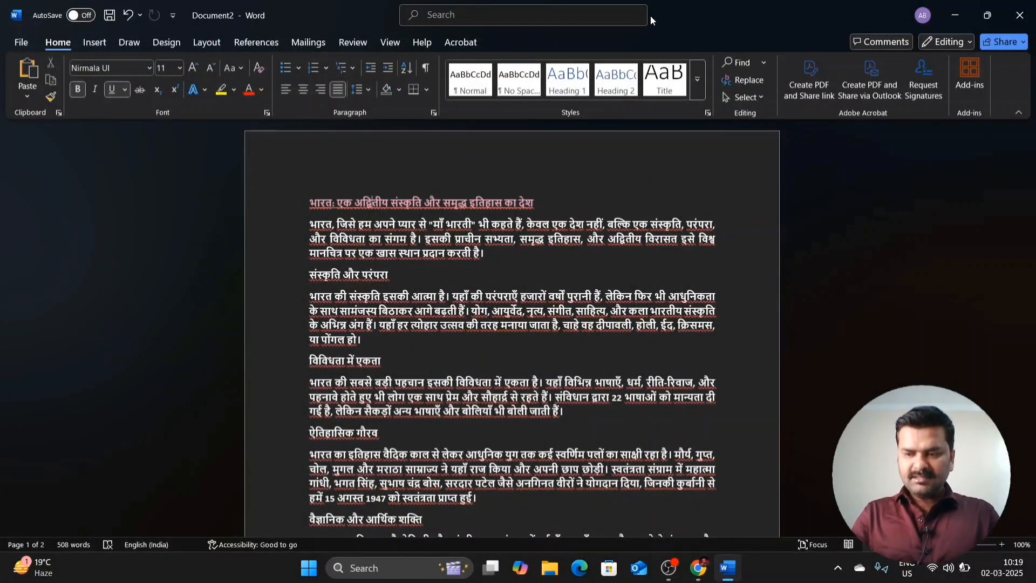
{"action": "left_click", "coordinate": [571, 260]}
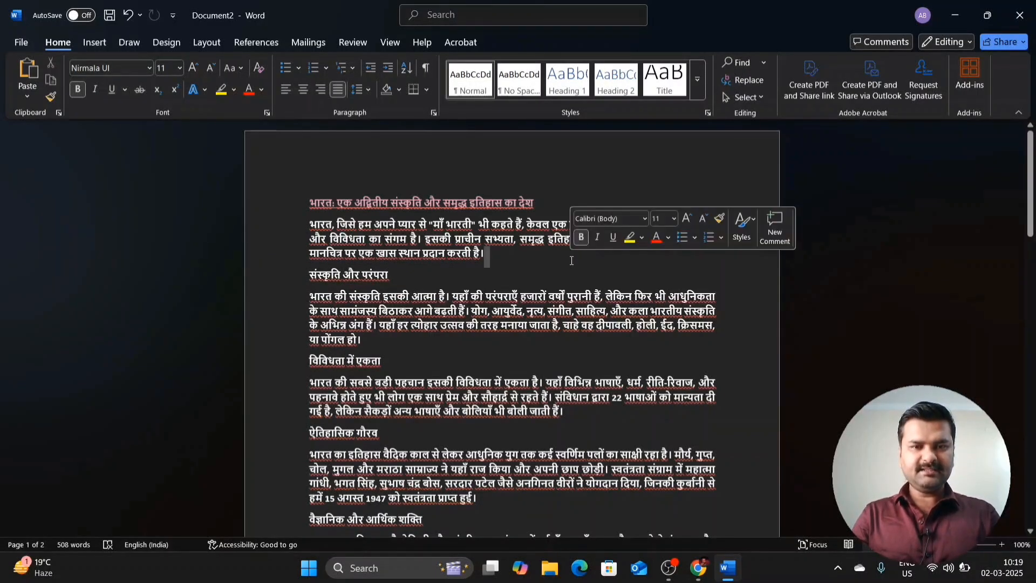
{"action": "key", "text": "ctrl+a"}
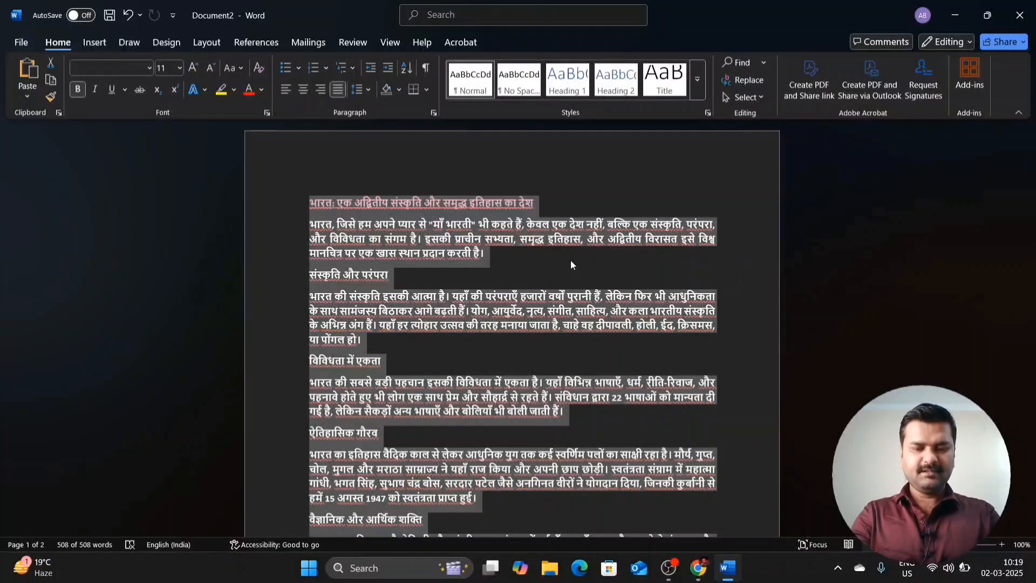
{"action": "key", "text": "ctrl+r"}
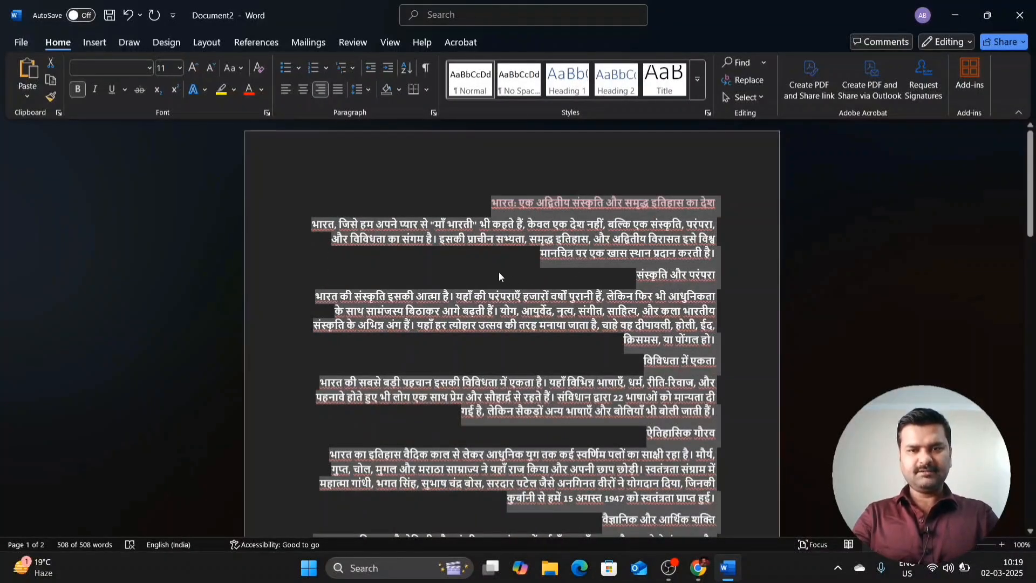
{"action": "left_click", "coordinate": [497, 275]}
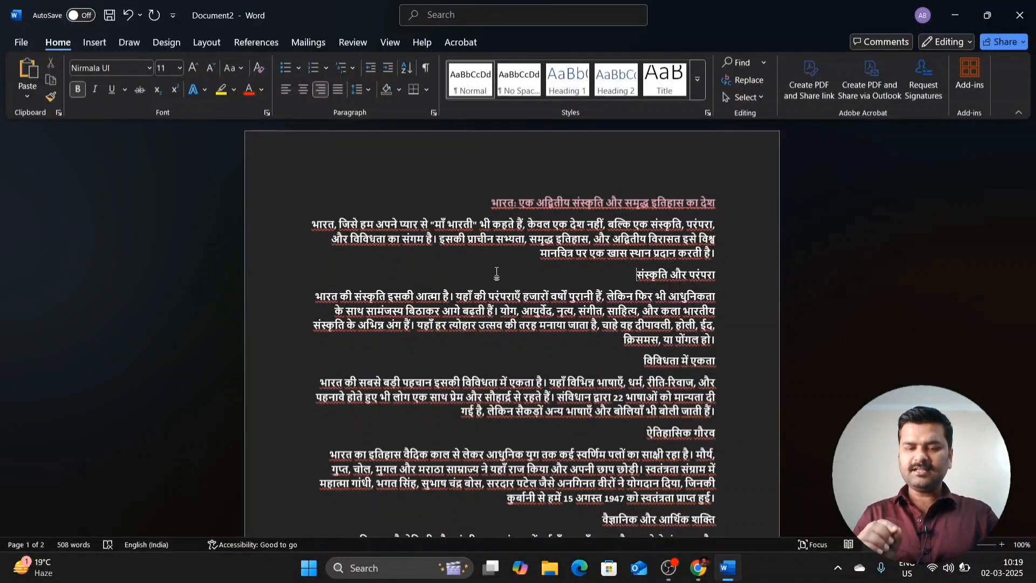
Step: Left-align the entire document and review the paragraph edges on both pages
{"action": "key", "text": "ctrl+a"}
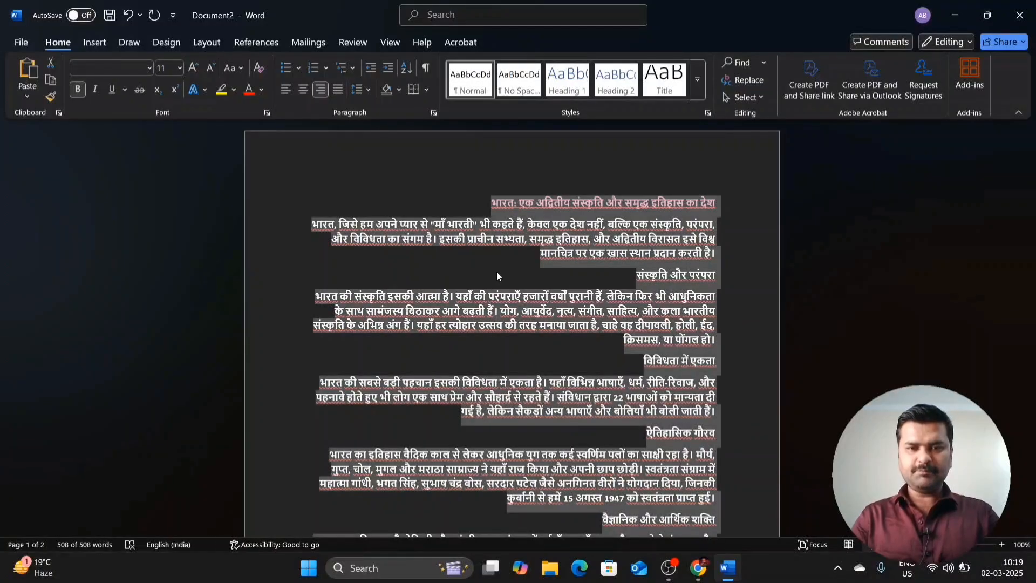
{"action": "key", "text": "ctrl+l"}
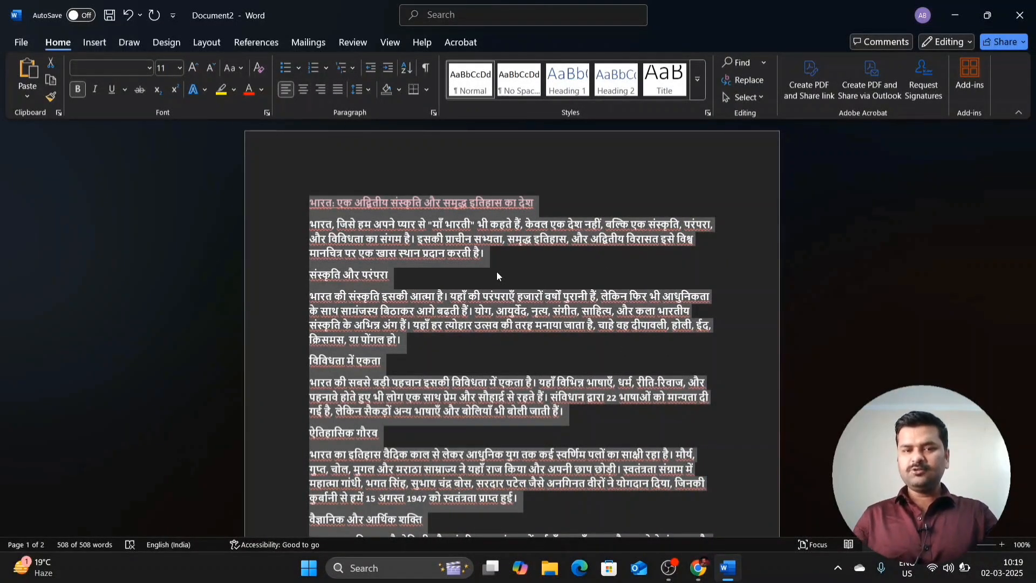
{"action": "scroll", "coordinate": [345, 393], "scroll_direction": "down", "scroll_amount": 1}
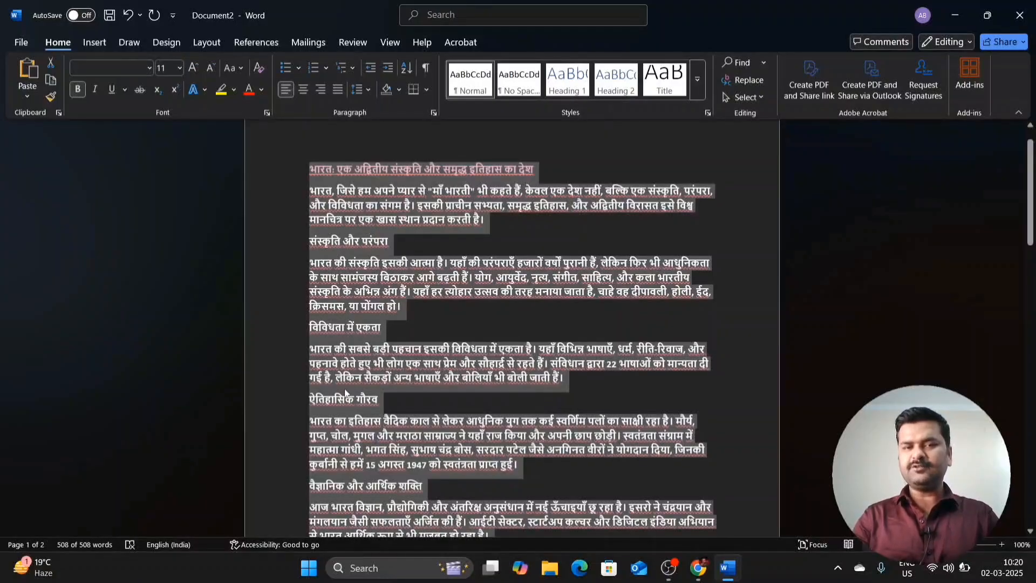
{"action": "scroll", "coordinate": [349, 400], "scroll_direction": "up", "scroll_amount": 1}
{"action": "scroll", "coordinate": [348, 400], "scroll_direction": "down", "scroll_amount": 10}
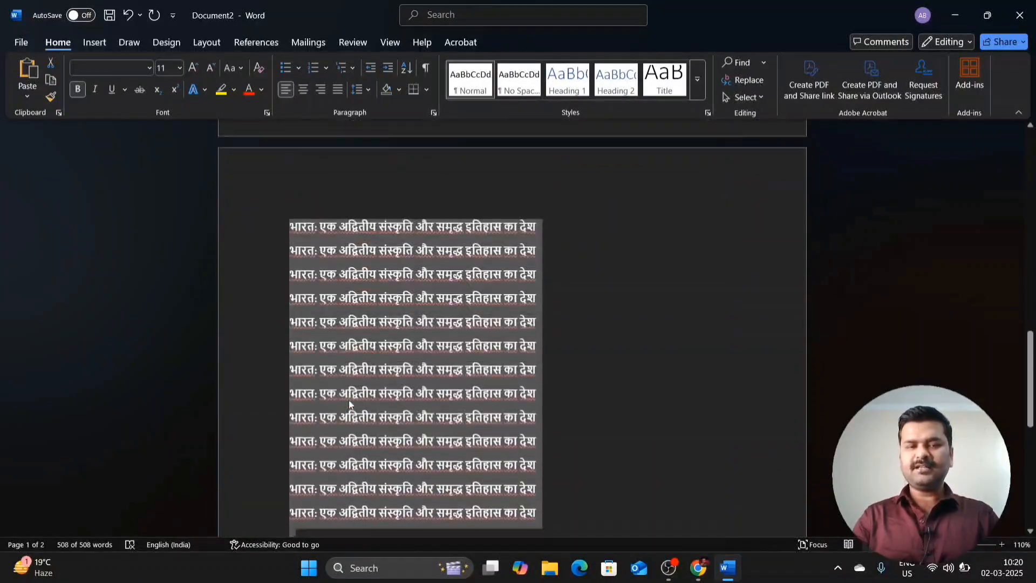
{"action": "scroll", "coordinate": [349, 399], "scroll_direction": "up", "scroll_amount": 10}
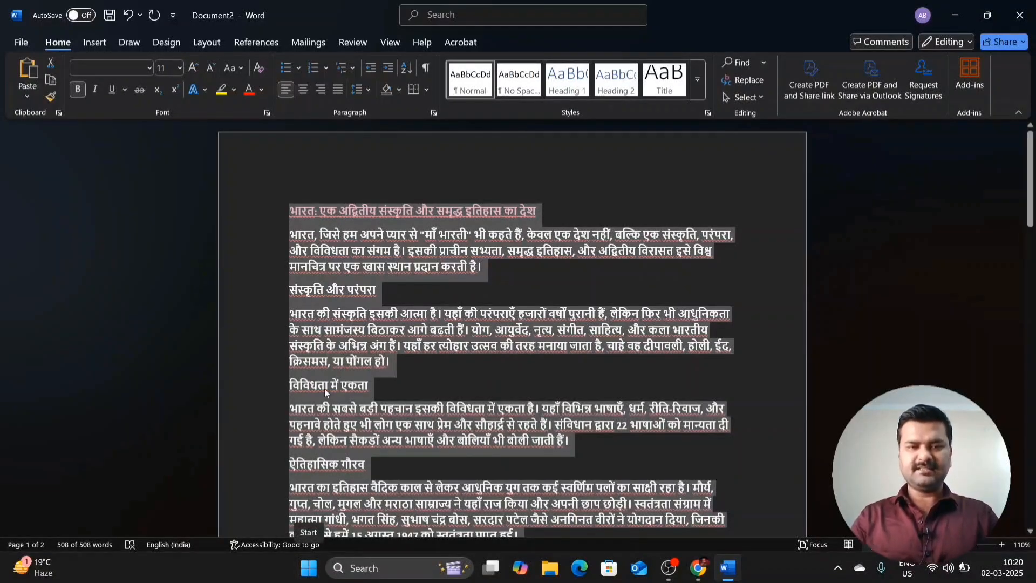
{"action": "left_click", "coordinate": [262, 373]}
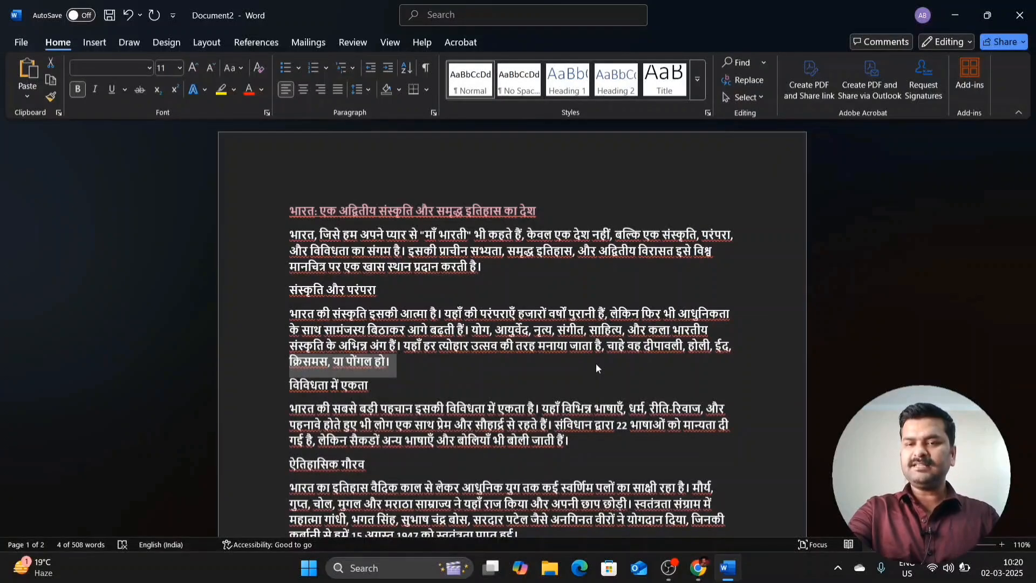
{"action": "scroll", "coordinate": [595, 364], "scroll_direction": "down", "scroll_amount": 5}
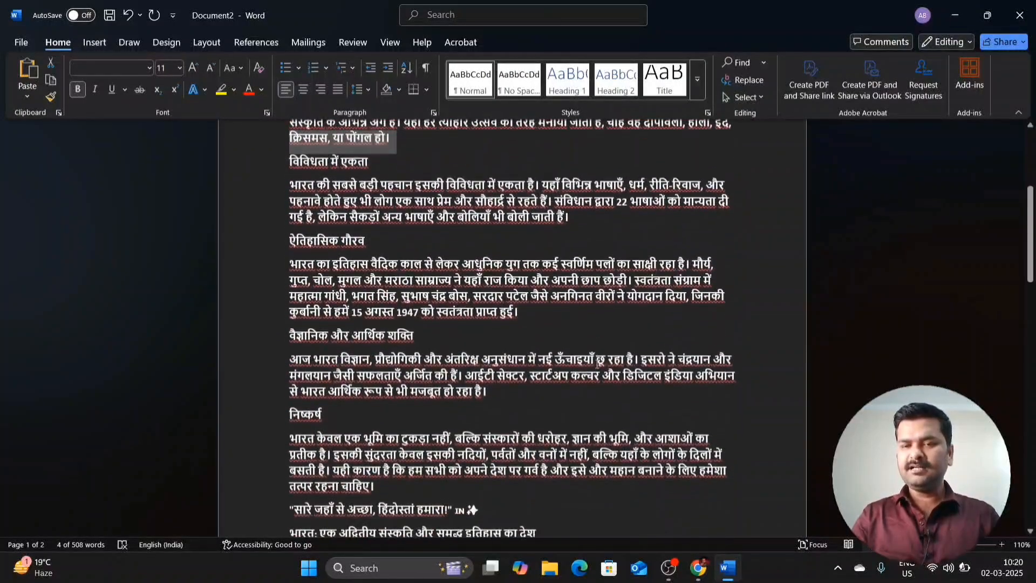
{"action": "scroll", "coordinate": [596, 364], "scroll_direction": "up", "scroll_amount": 5}
Step: Justify all of the document's text and return it to left alignment
{"action": "key", "text": "ctrl+a"}
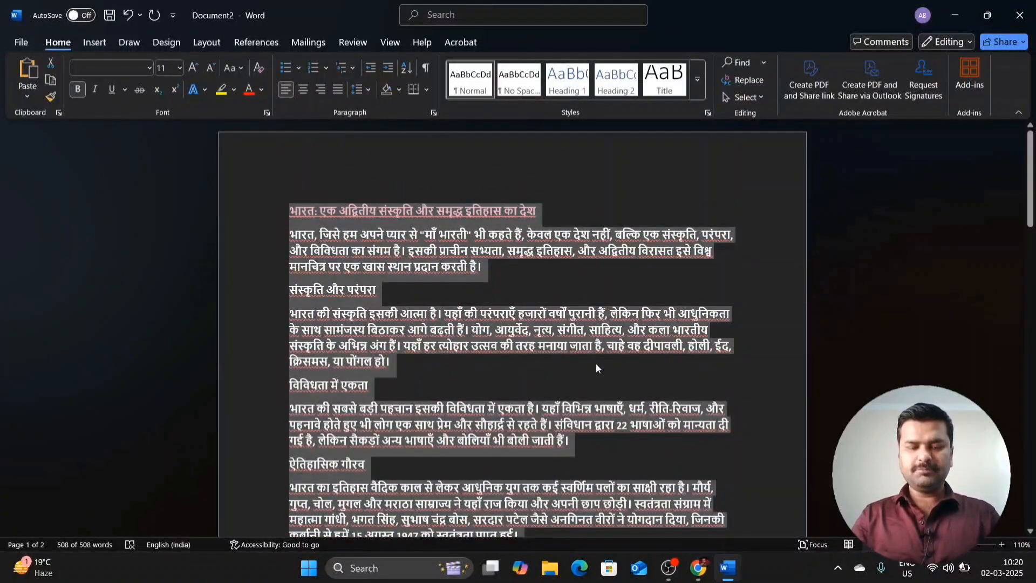
{"action": "key", "text": "ctrl+j"}
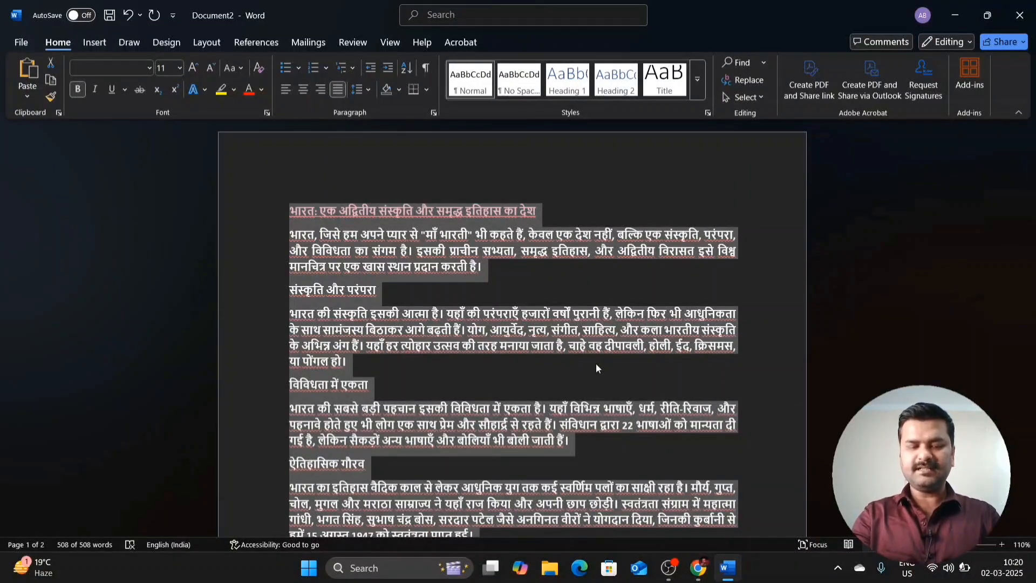
{"action": "key", "text": "ctrl+l"}
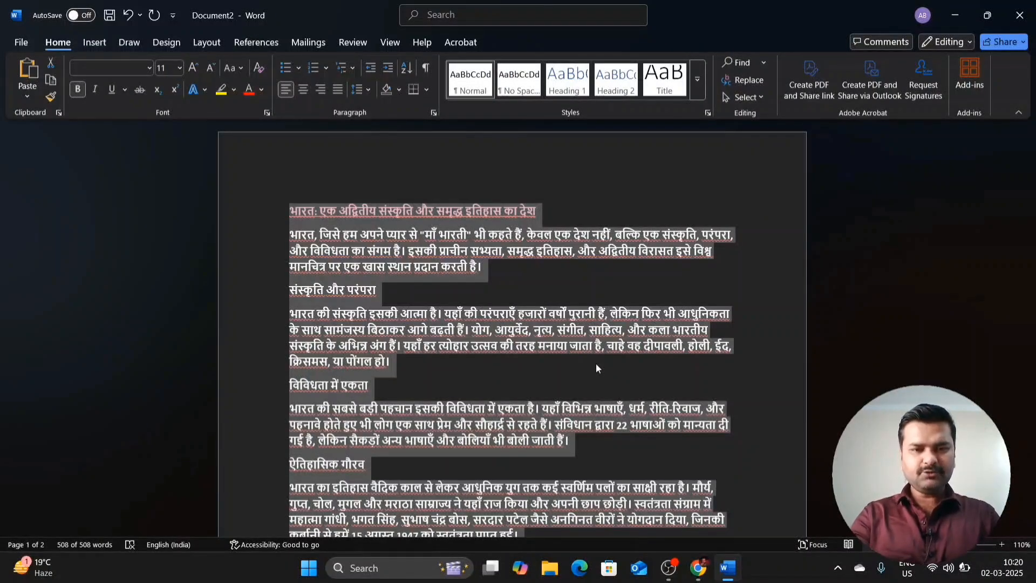
Step: Increase the indent of the whole document by three levels and remove those three levels again
{"action": "key", "text": "ctrl+m"}
{"action": "key", "text": "ctrl+m"}
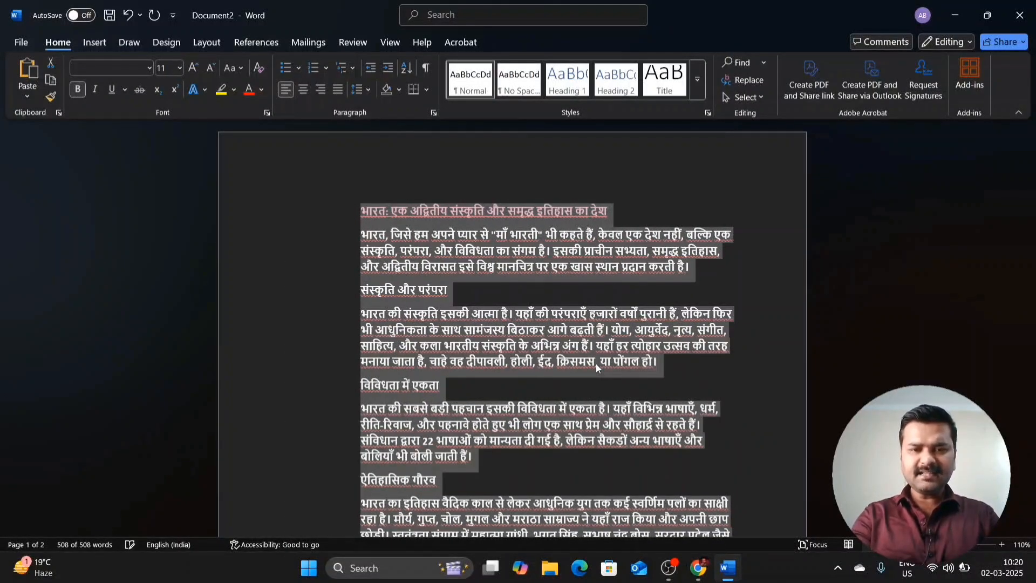
{"action": "key", "text": "ctrl+m"}
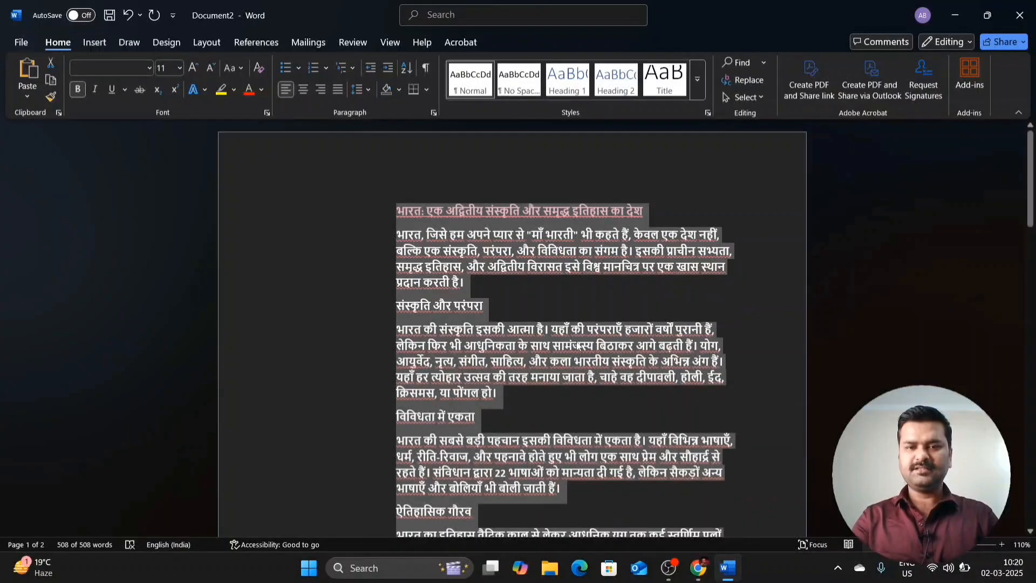
{"action": "key", "text": "ctrl+shift+m"}
{"action": "key", "text": "ctrl+shift+m"}
{"action": "key", "text": "ctrl+shift+m"}
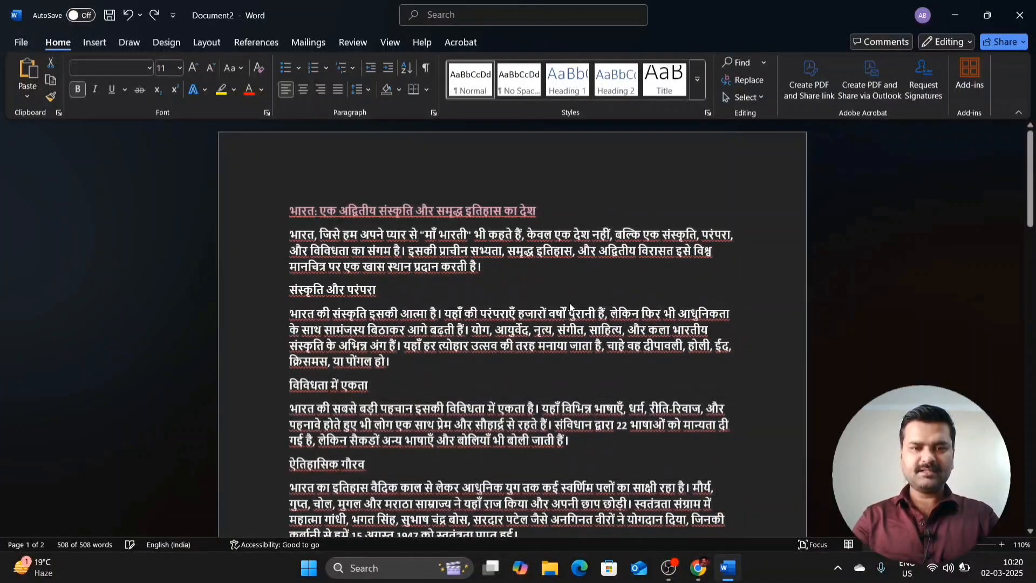
Step: Justify the whole document and place the cursor at the start of the introductory paragraph
{"action": "key", "text": "ctrl+j"}
{"action": "left_click", "coordinate": [287, 235]}
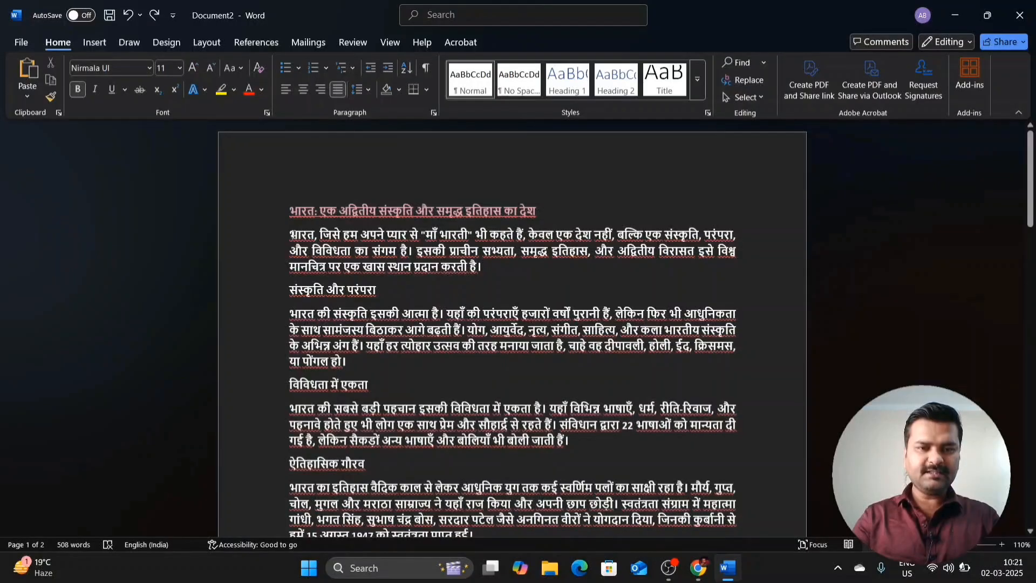
Step: Indent the introductory paragraph below the title by one level, undoing and redoing the indent once
{"action": "left_click_drag", "start_coordinate": [291, 235], "coordinate": [483, 273]}
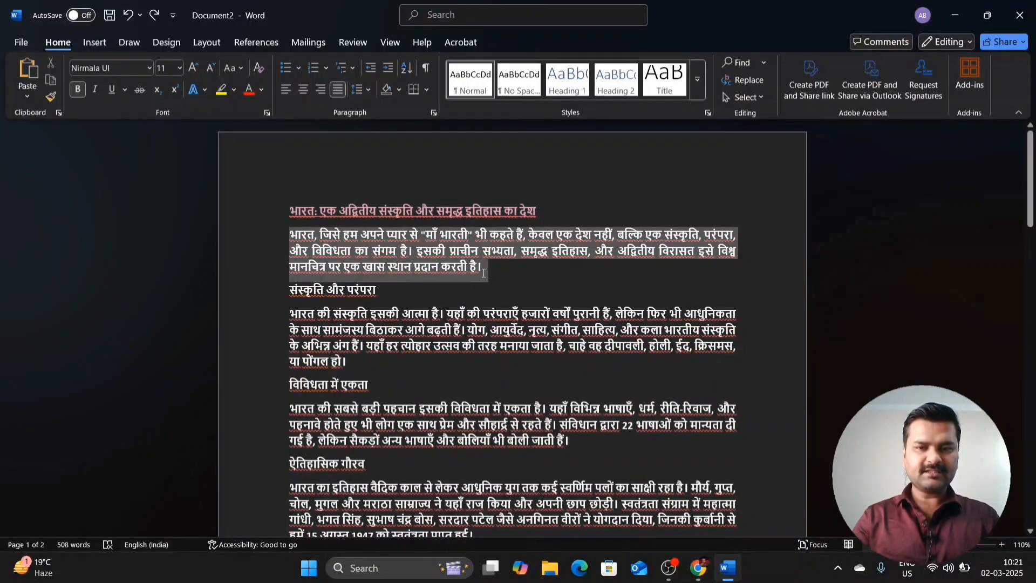
{"action": "key", "text": "ctrl+m"}
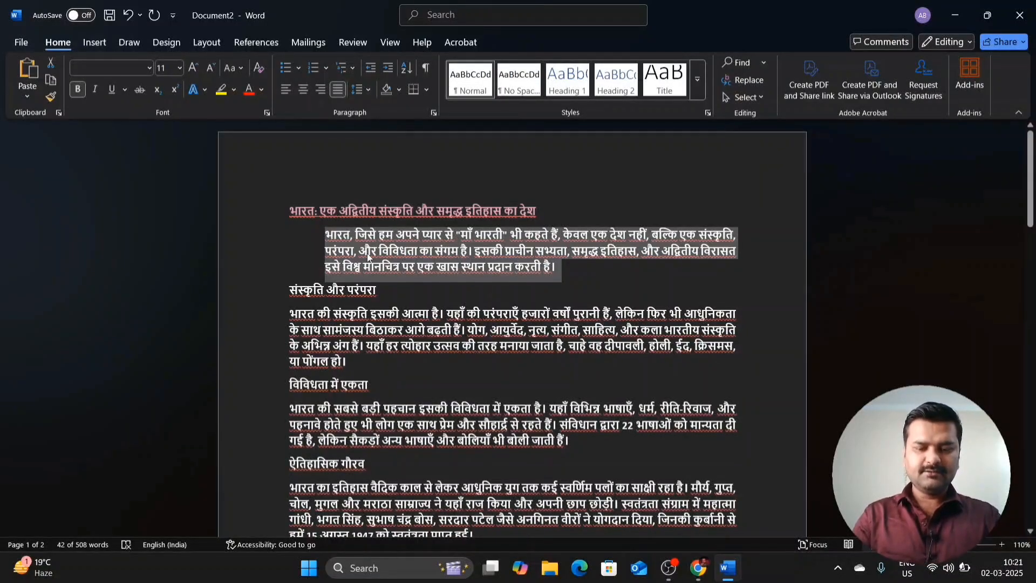
{"action": "key", "text": "ctrl+z"}
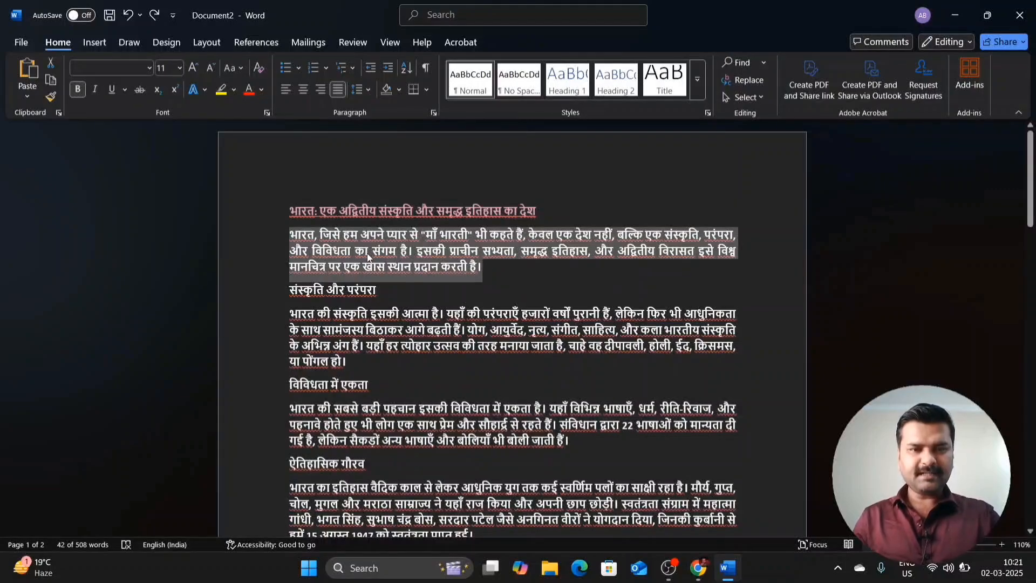
{"action": "key", "text": "ctrl+y"}
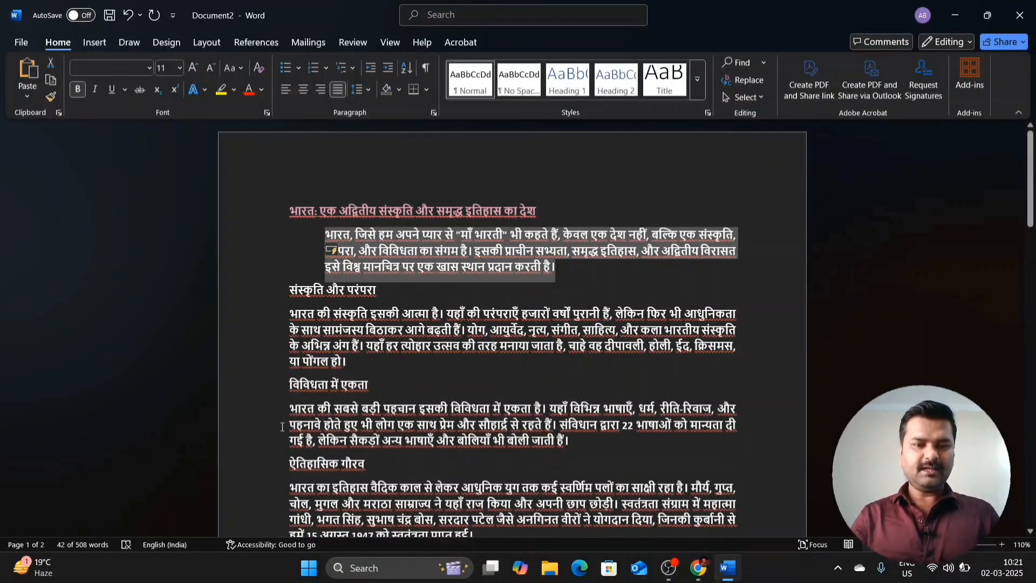
{"action": "left_click", "coordinate": [259, 388]}
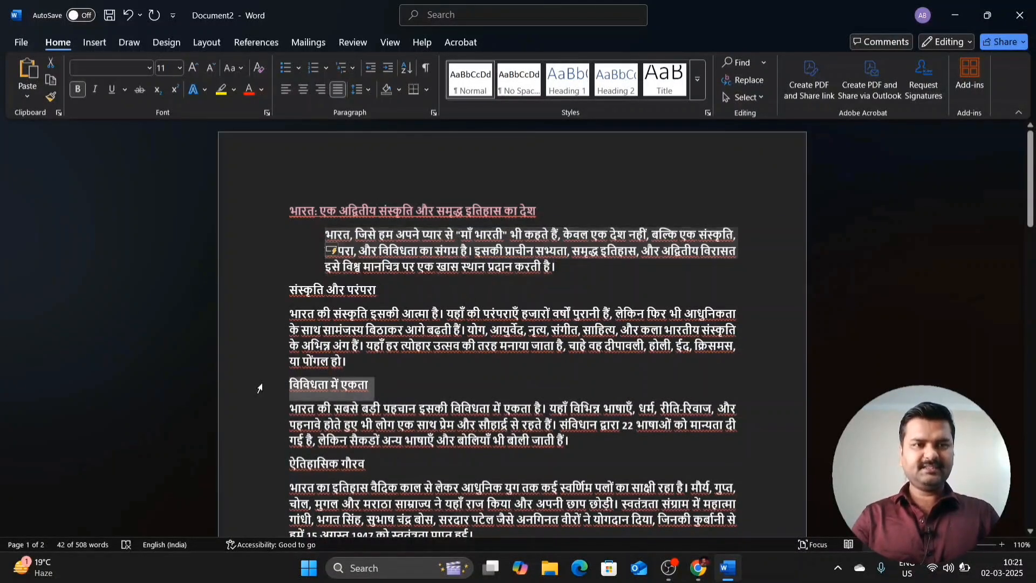
Step: View the templates for new documents, return to the document, and create a blank document and close it
{"action": "left_click", "coordinate": [22, 45]}
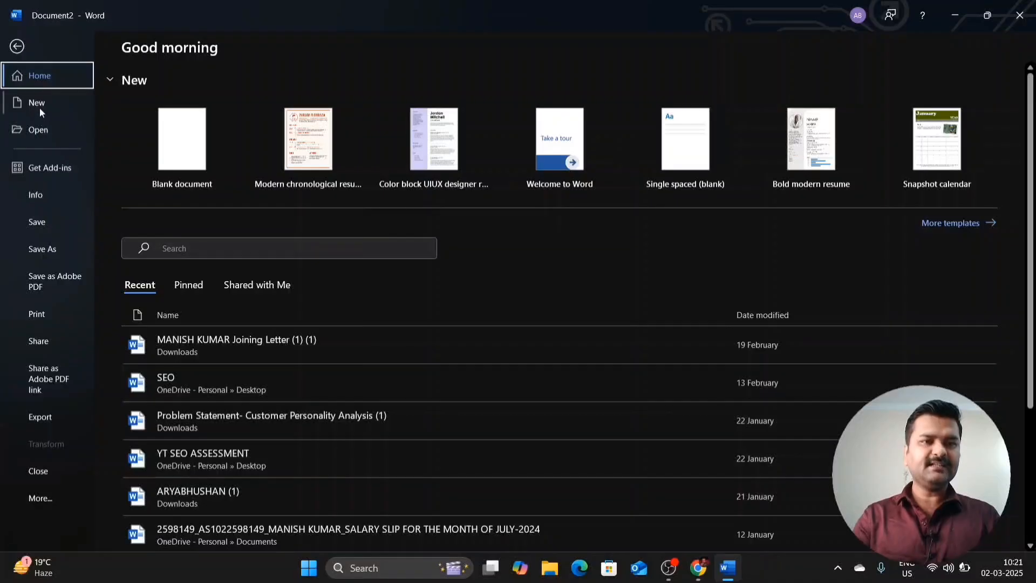
{"action": "left_click", "coordinate": [40, 106]}
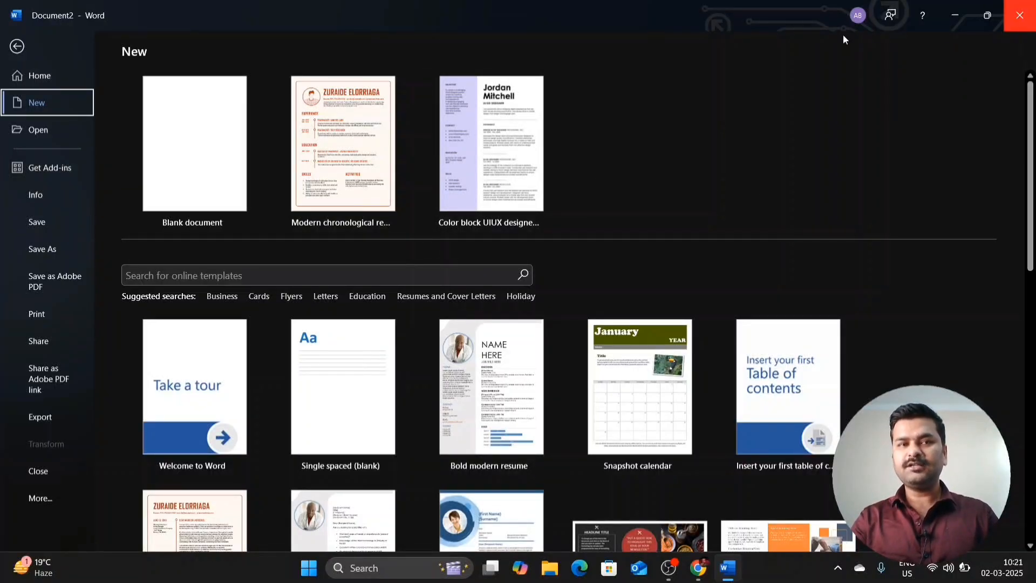
{"action": "left_click", "coordinate": [16, 47]}
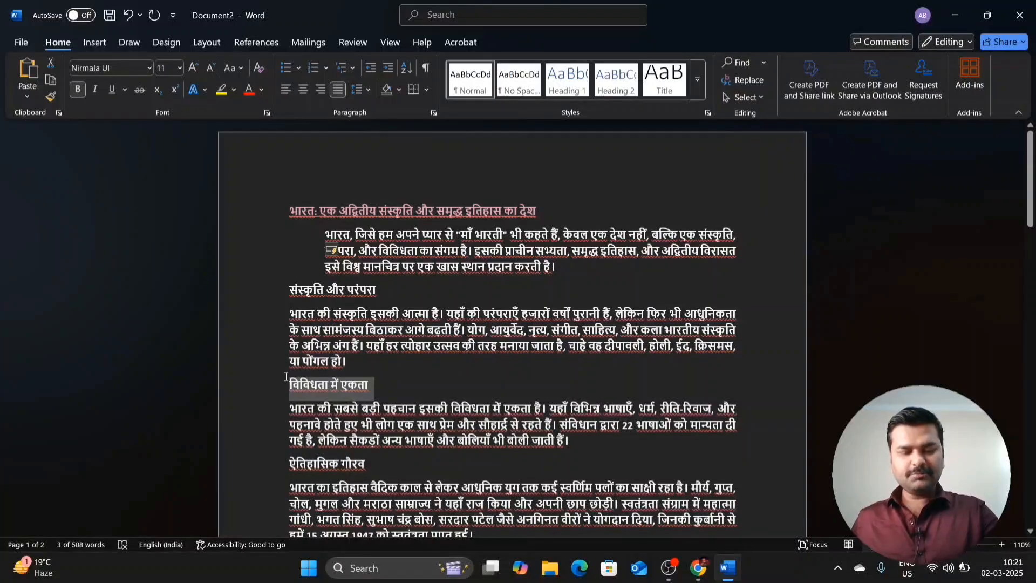
{"action": "key", "text": "ctrl+n"}
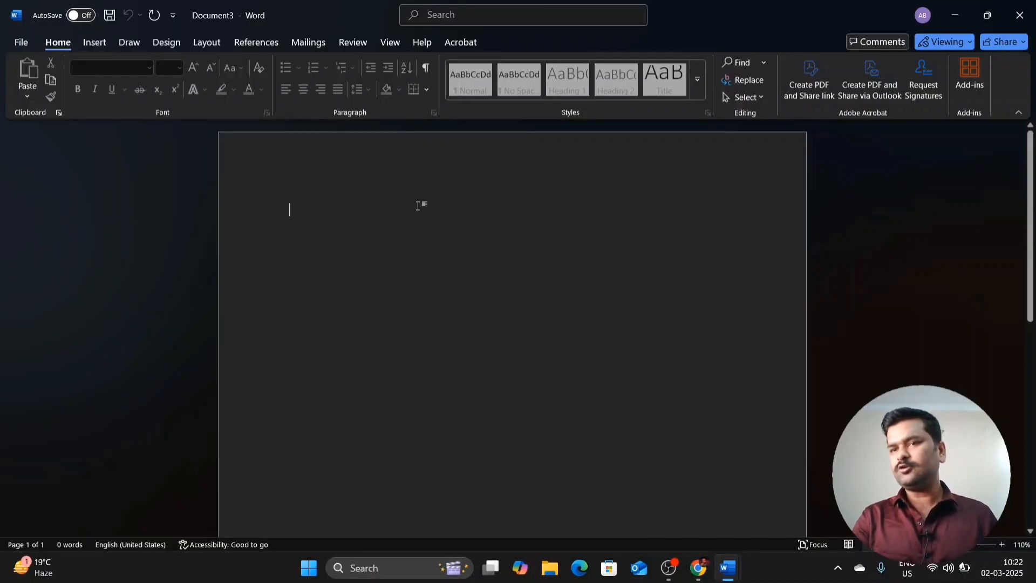
{"action": "left_click", "coordinate": [1019, 15]}
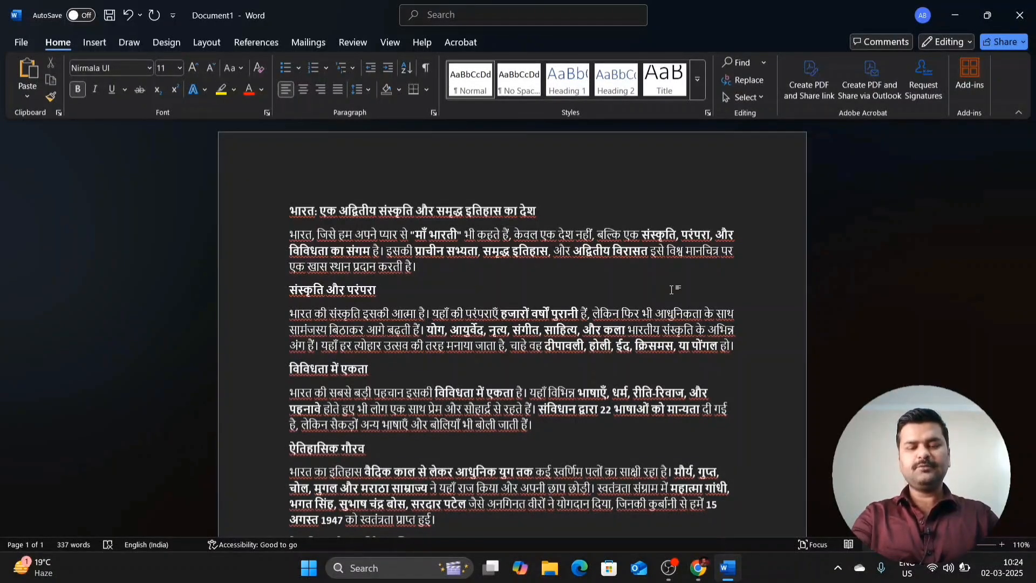
Step: Look through the list of recent documents available to open
{"action": "key", "text": "ctrl+o"}
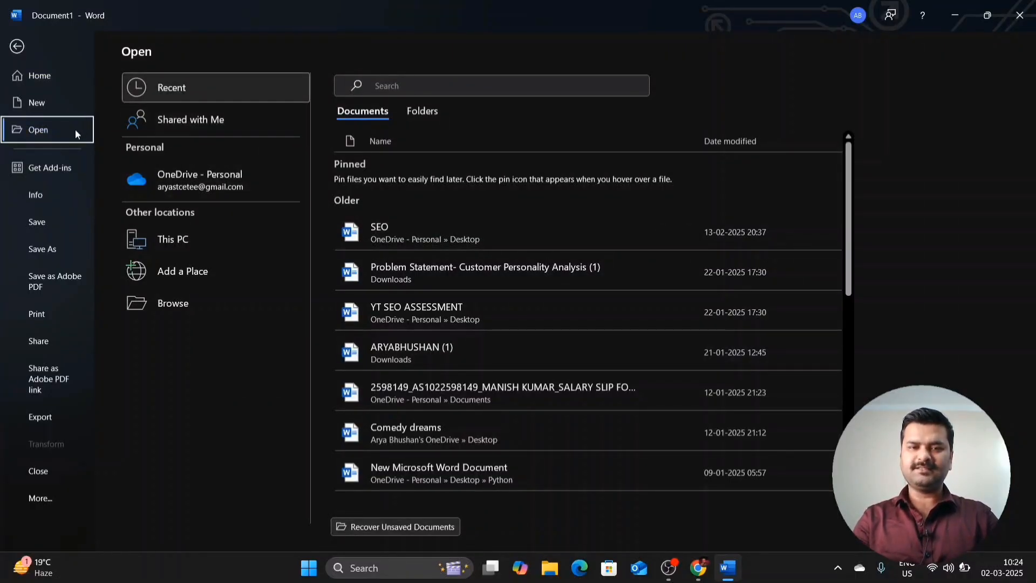
{"action": "scroll", "coordinate": [473, 399], "scroll_direction": "down", "scroll_amount": 2}
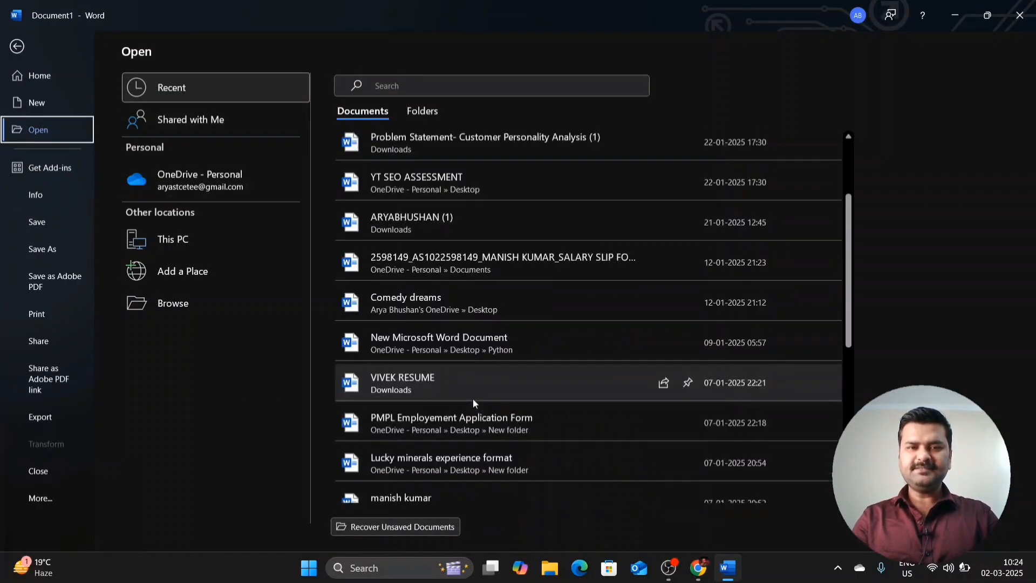
{"action": "scroll", "coordinate": [473, 399], "scroll_direction": "down", "scroll_amount": 1}
{"action": "scroll", "coordinate": [473, 399], "scroll_direction": "up", "scroll_amount": 1}
{"action": "scroll", "coordinate": [473, 400], "scroll_direction": "down", "scroll_amount": 1}
{"action": "scroll", "coordinate": [473, 400], "scroll_direction": "up", "scroll_amount": 3}
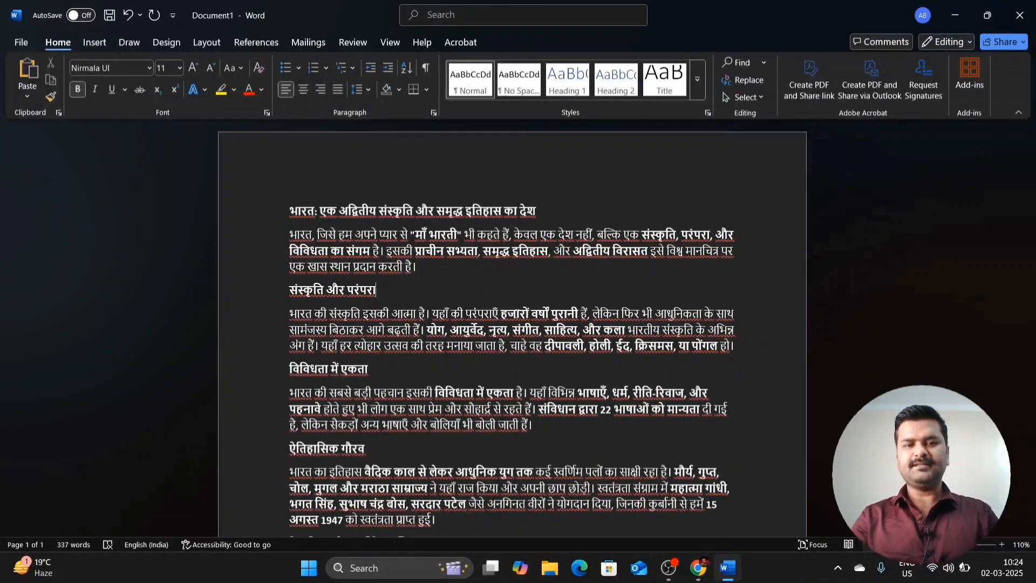
Step: Bring up the document's print settings and examine its print preview
{"action": "key", "text": "ctrl+p"}
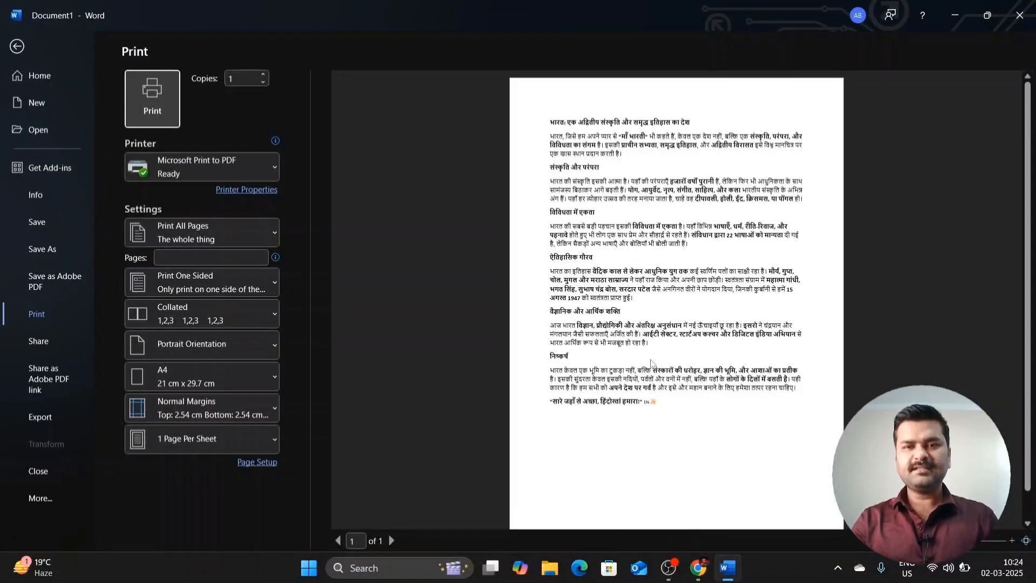
{"action": "scroll", "coordinate": [645, 357], "scroll_direction": "down", "scroll_amount": 2}
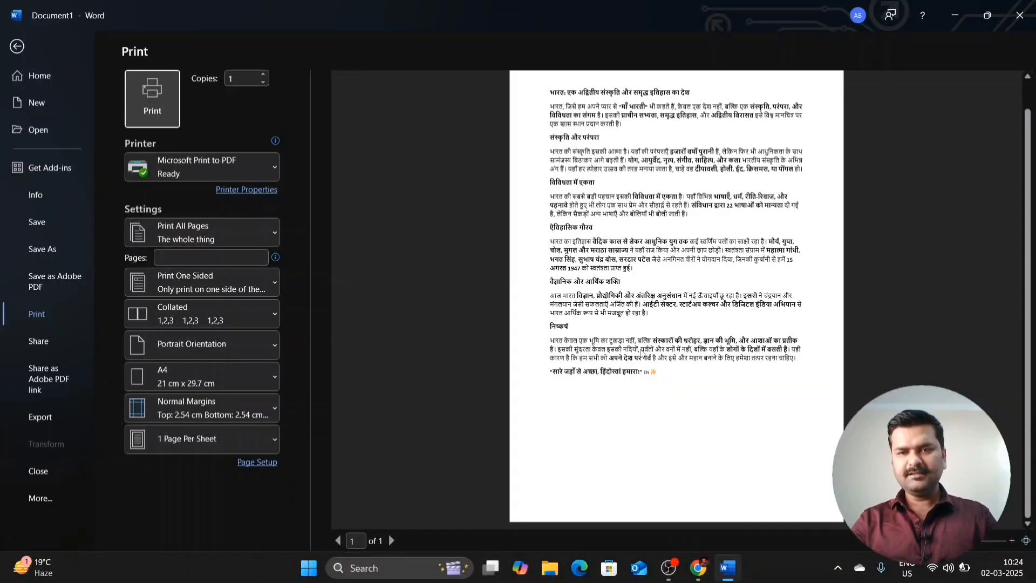
{"action": "scroll", "coordinate": [650, 470], "scroll_direction": "up", "scroll_amount": 2}
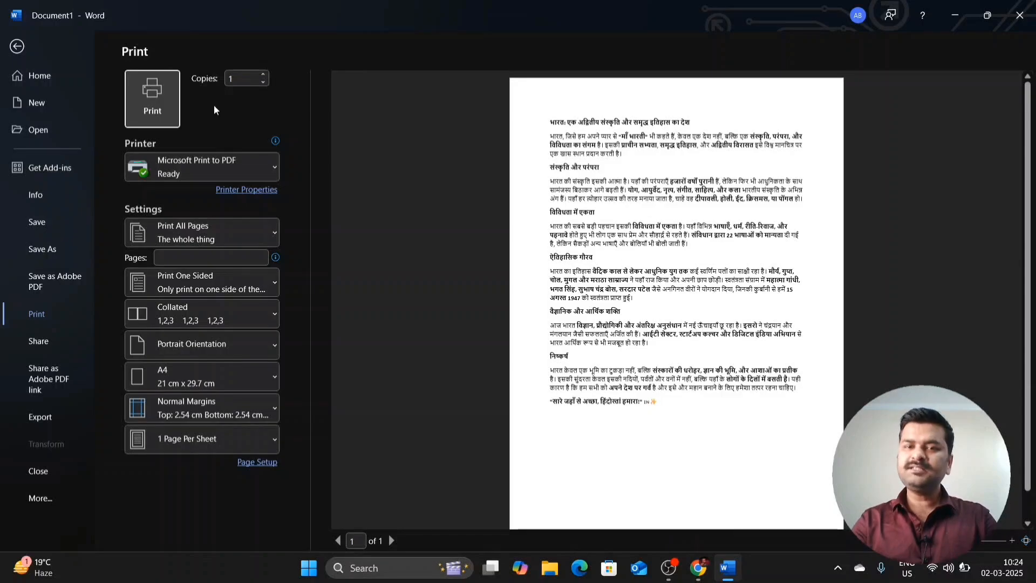
Step: Print the document to a PDF file named Fhhhh in the Documents folder
{"action": "left_click", "coordinate": [152, 97]}
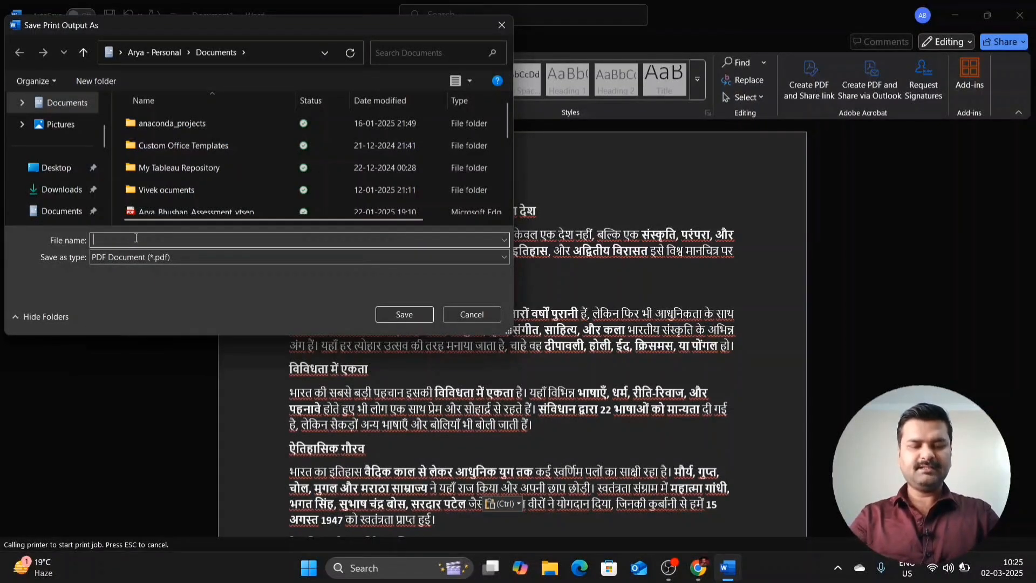
{"action": "type", "text": "Fhhhh"}
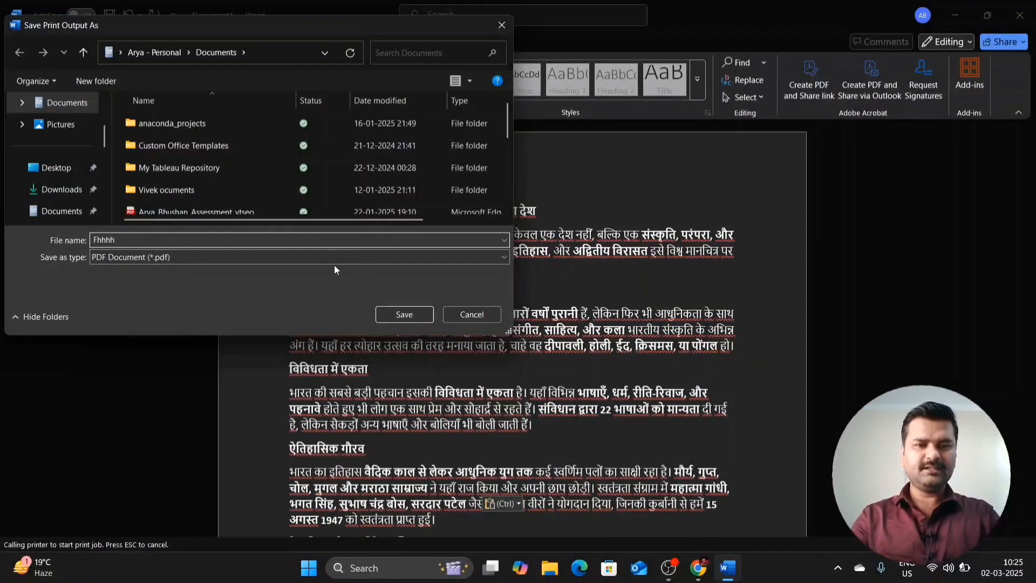
{"action": "left_click", "coordinate": [417, 320]}
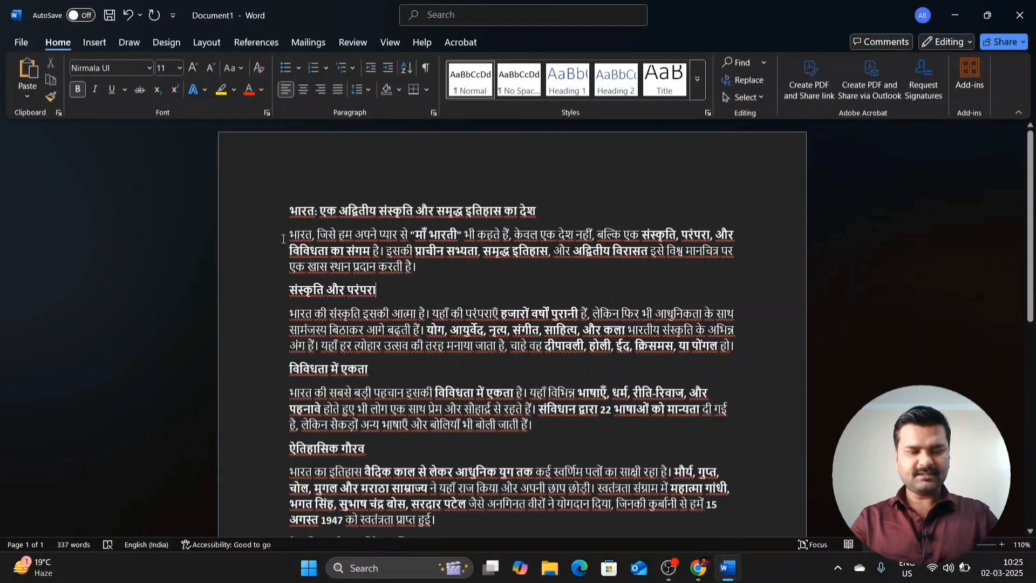
Step: Indent the whole document by two levels and take both indent levels off again
{"action": "key", "text": "ctrl+a"}
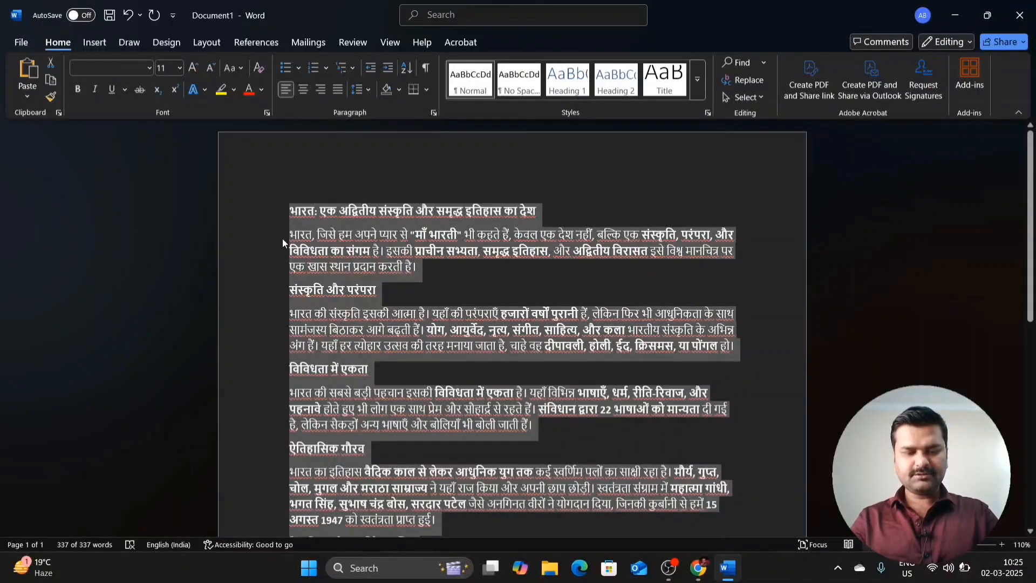
{"action": "key", "text": "ctrl+m"}
{"action": "key", "text": "ctrl+m"}
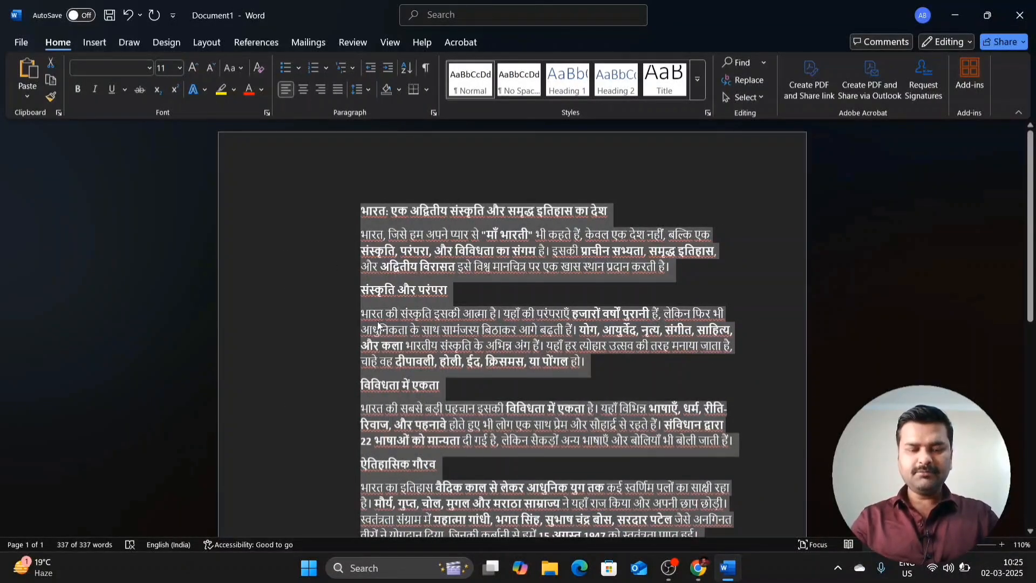
{"action": "key", "text": "ctrl+shift+m"}
{"action": "key", "text": "ctrl+shift+m"}
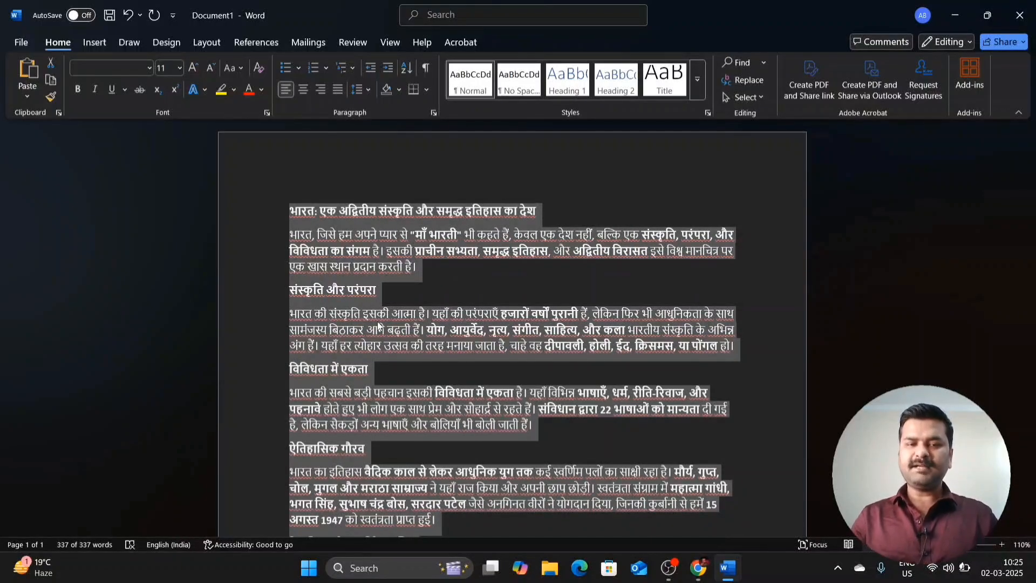
Step: Indent the introductory paragraph three times, and reset the paragraph formatting from the title through the heading संस्कृति और परंपरा
{"action": "left_click", "coordinate": [289, 236]}
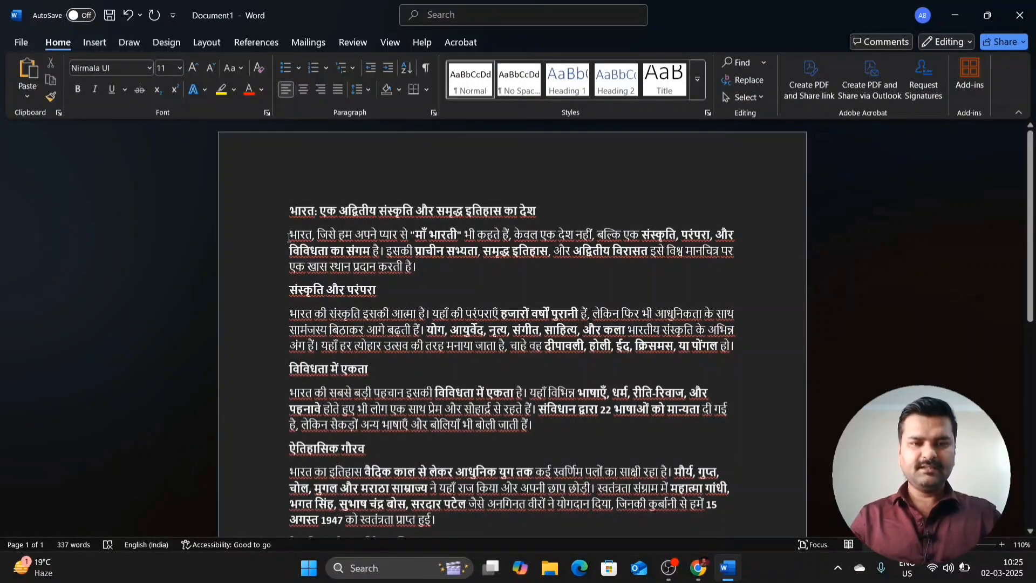
{"action": "key", "text": "Tab"}
{"action": "key", "text": "Tab"}
{"action": "key", "text": "Tab"}
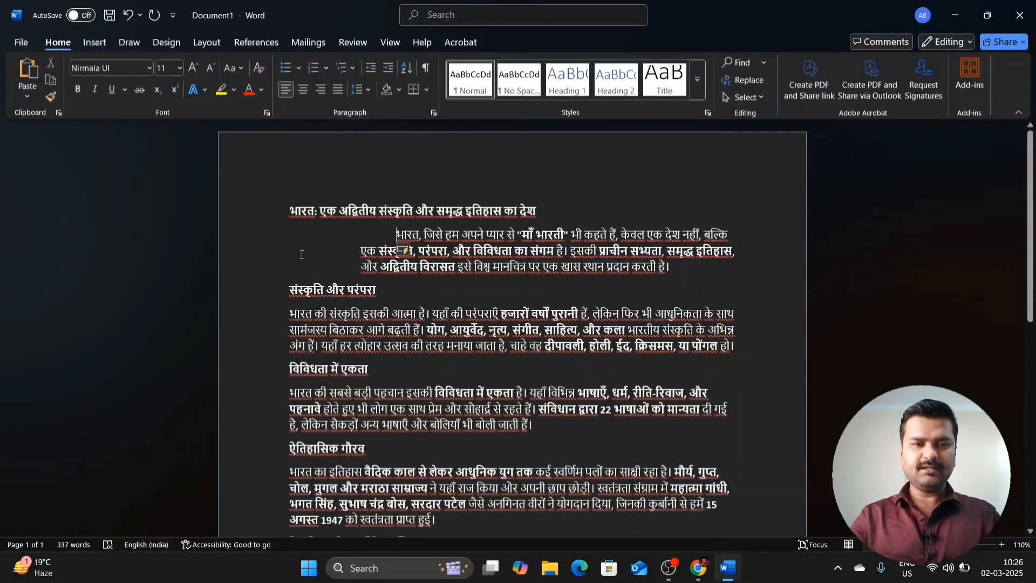
{"action": "left_click_drag", "start_coordinate": [290, 210], "coordinate": [645, 286]}
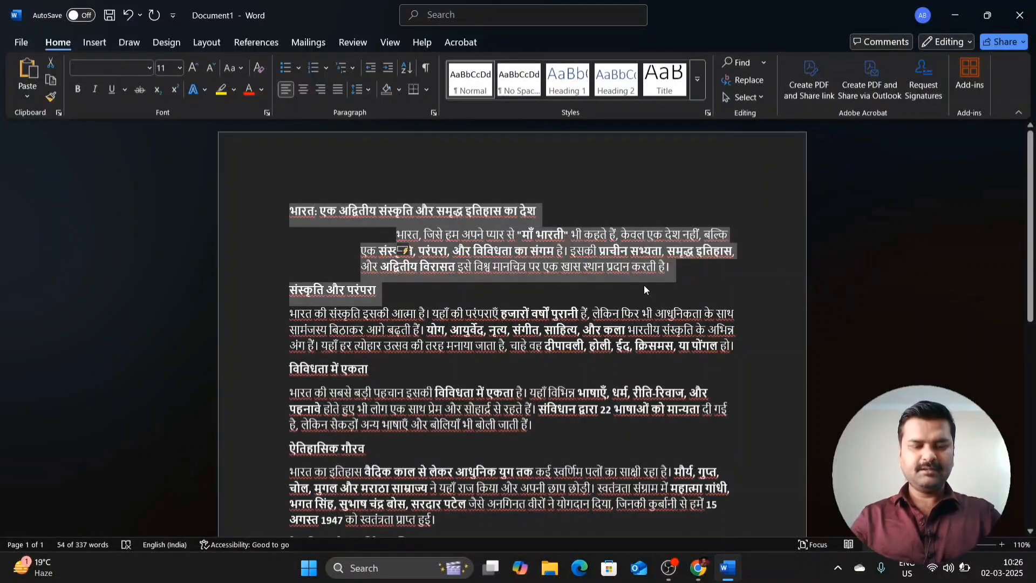
{"action": "key", "text": "ctrl+q"}
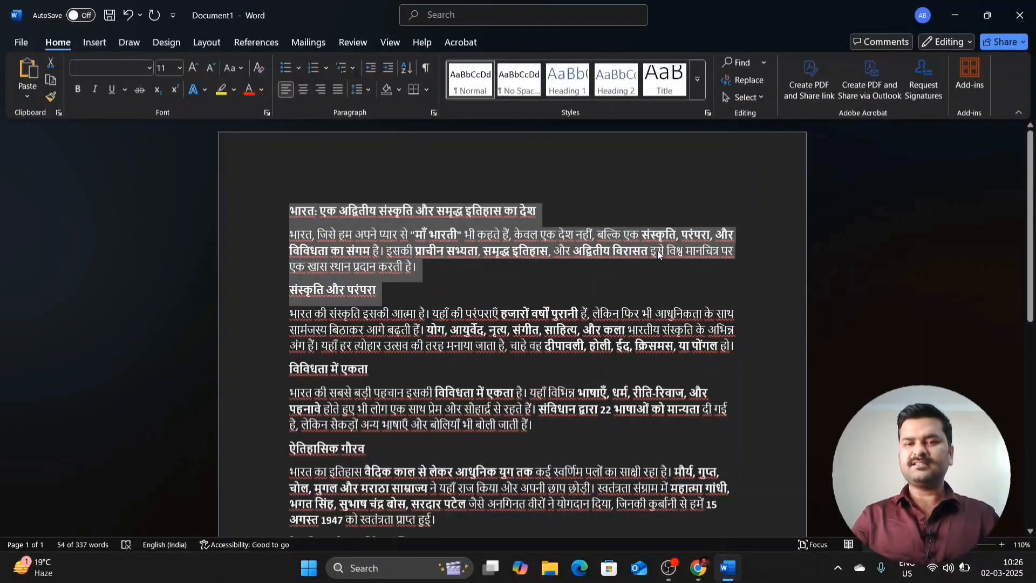
{"action": "left_click", "coordinate": [432, 260]}
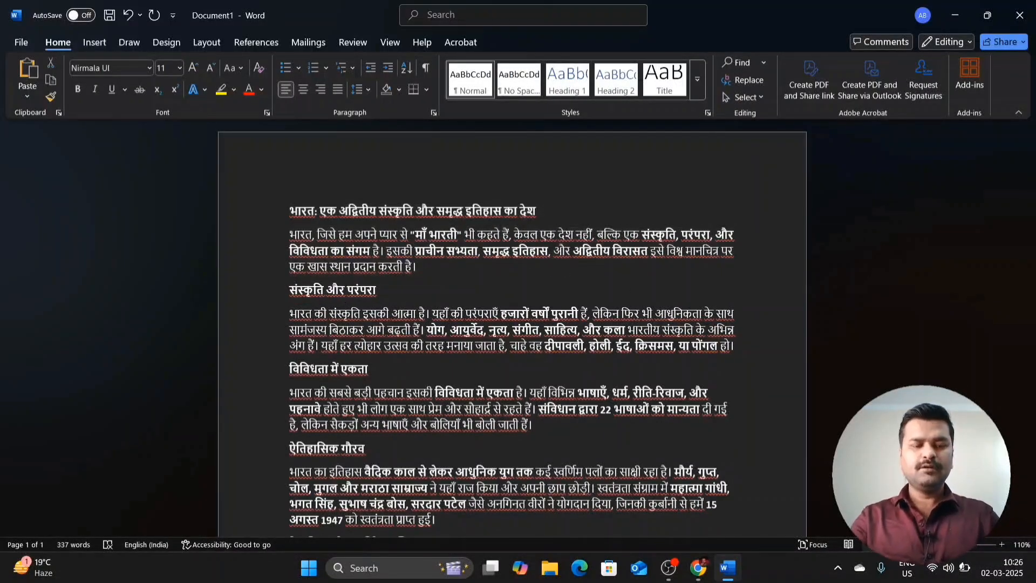
Step: Indent the first line below the heading संस्कृति और परंपरा, and clear the paragraph formatting from the title into the ऐतिहासिक गौरव section
{"action": "left_click", "coordinate": [265, 322]}
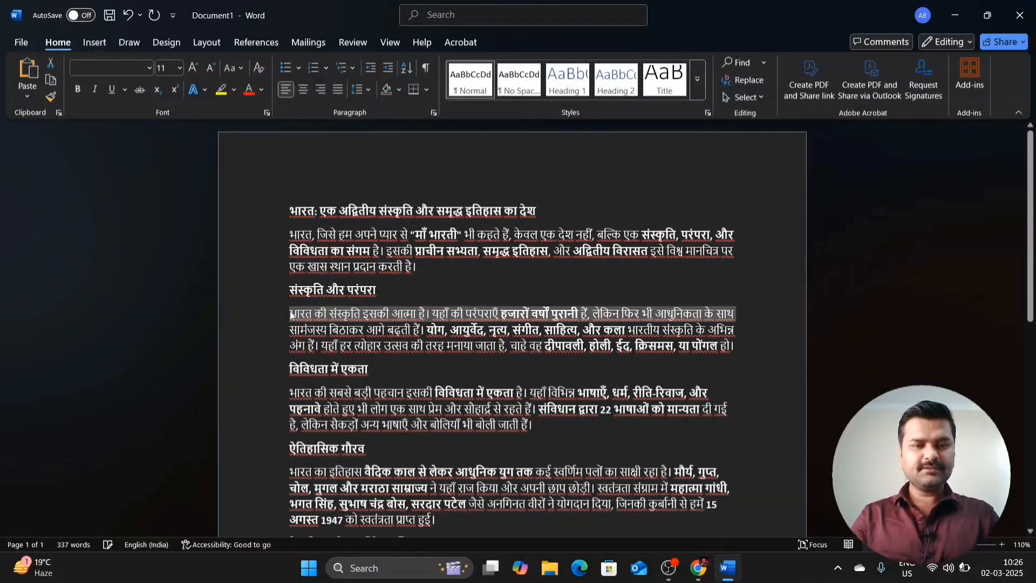
{"action": "left_click", "coordinate": [290, 315]}
{"action": "key", "text": "Tab"}
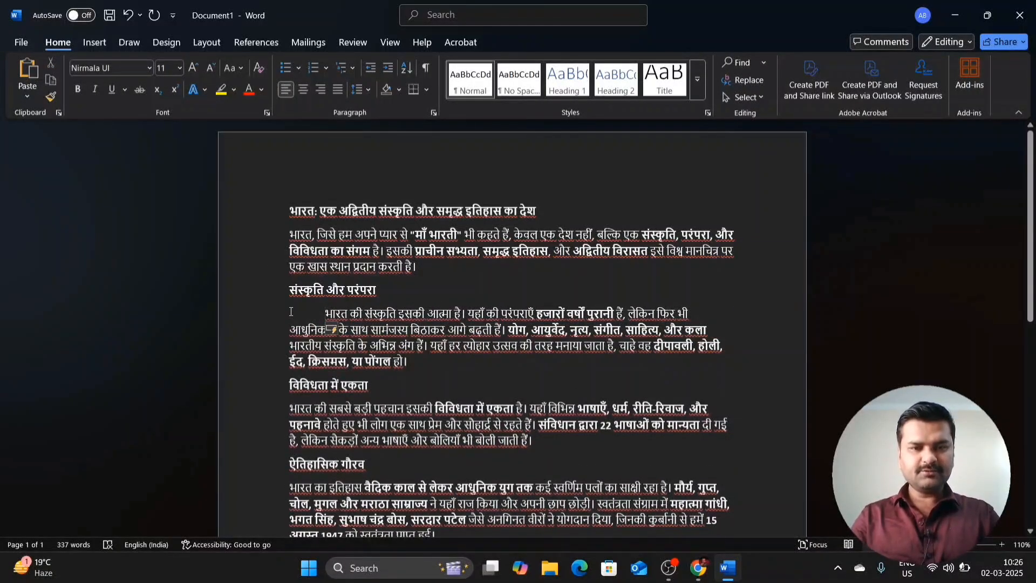
{"action": "left_click", "coordinate": [292, 294]}
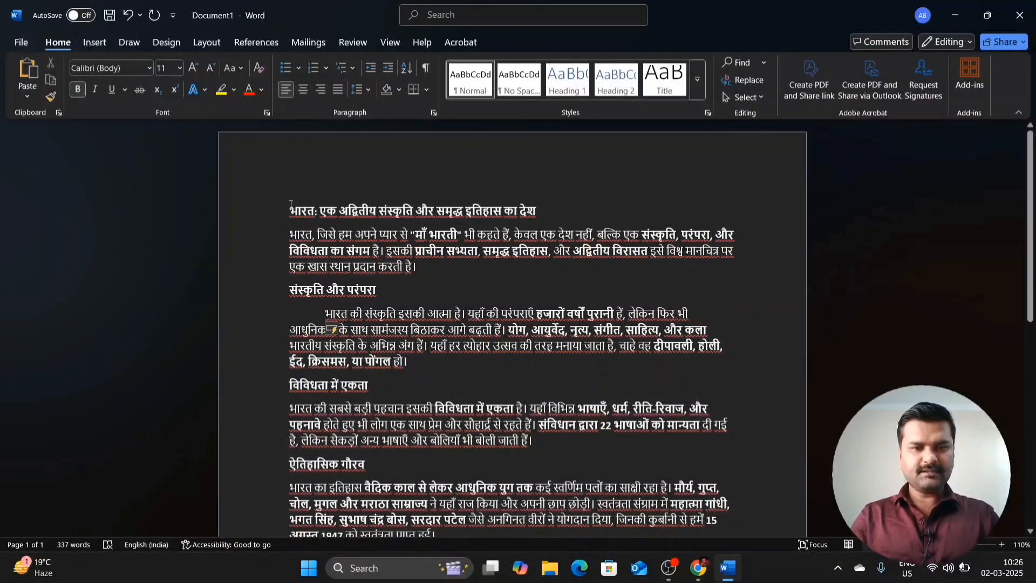
{"action": "left_click_drag", "start_coordinate": [290, 206], "coordinate": [404, 510]}
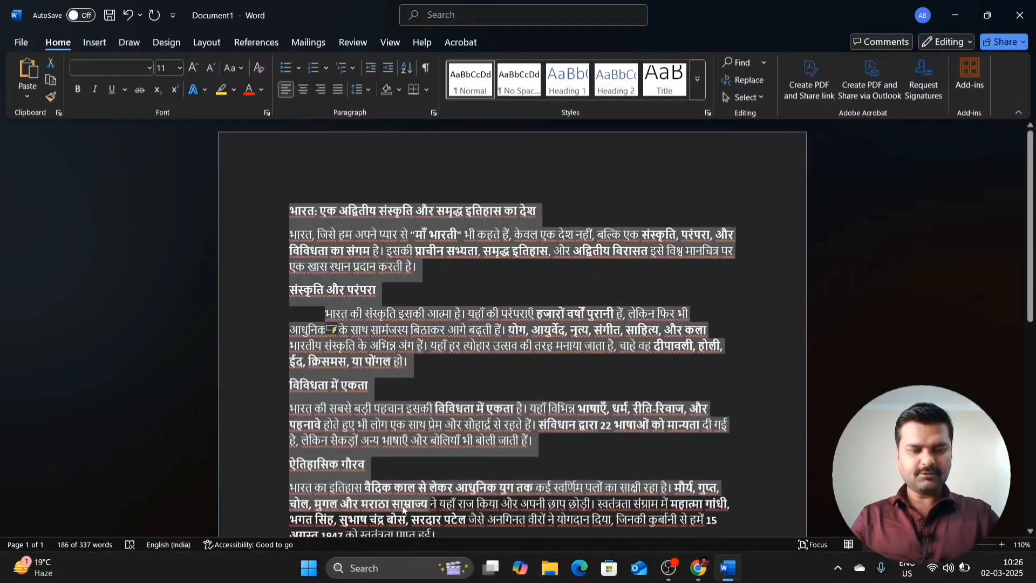
{"action": "key", "text": "ctrl+q"}
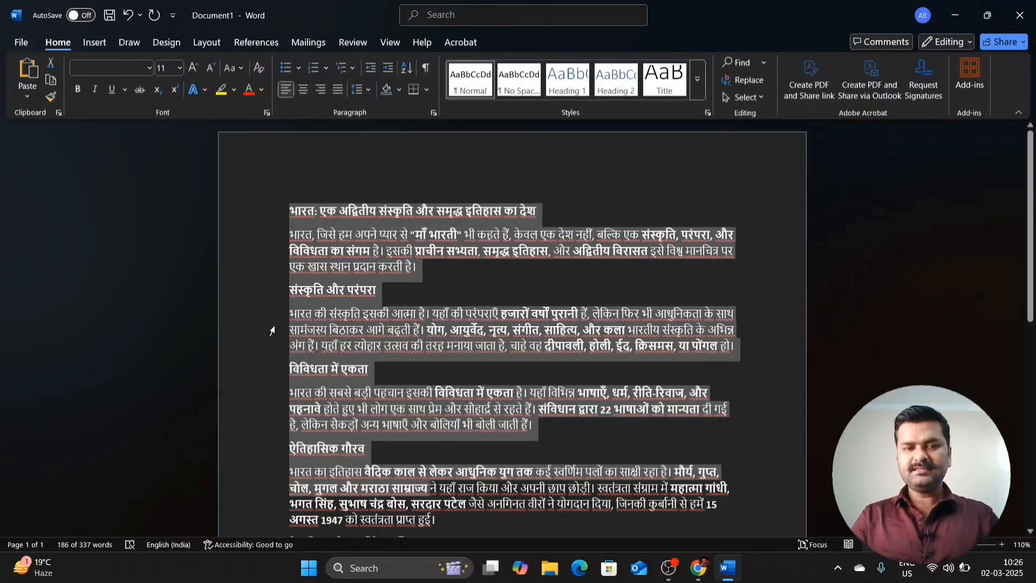
{"action": "left_click", "coordinate": [283, 332]}
{"action": "left_click", "coordinate": [283, 331]}
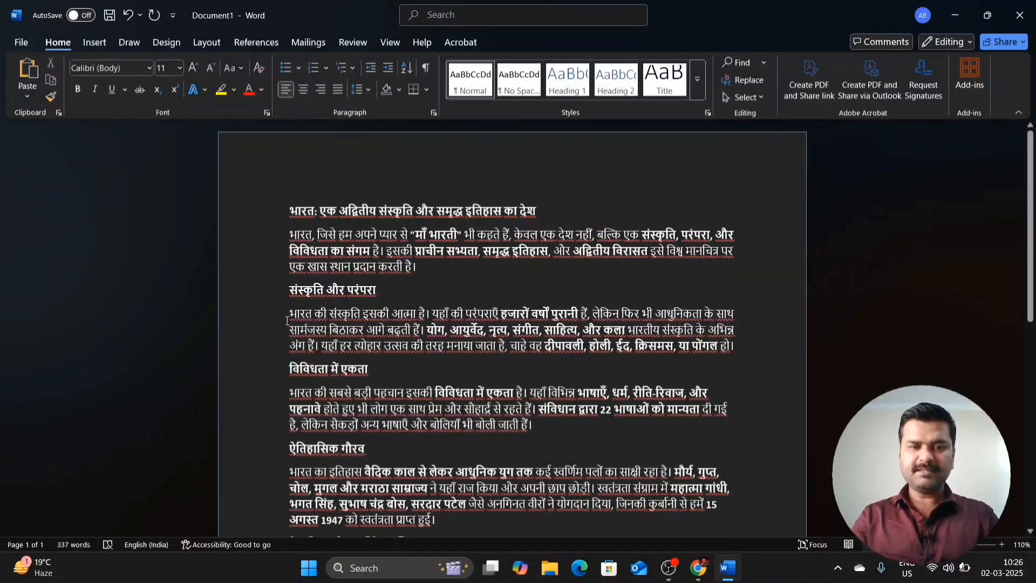
Step: Give the paragraph under the heading संस्कृति और परंपरा a small first-line indent
{"action": "left_click", "coordinate": [290, 313]}
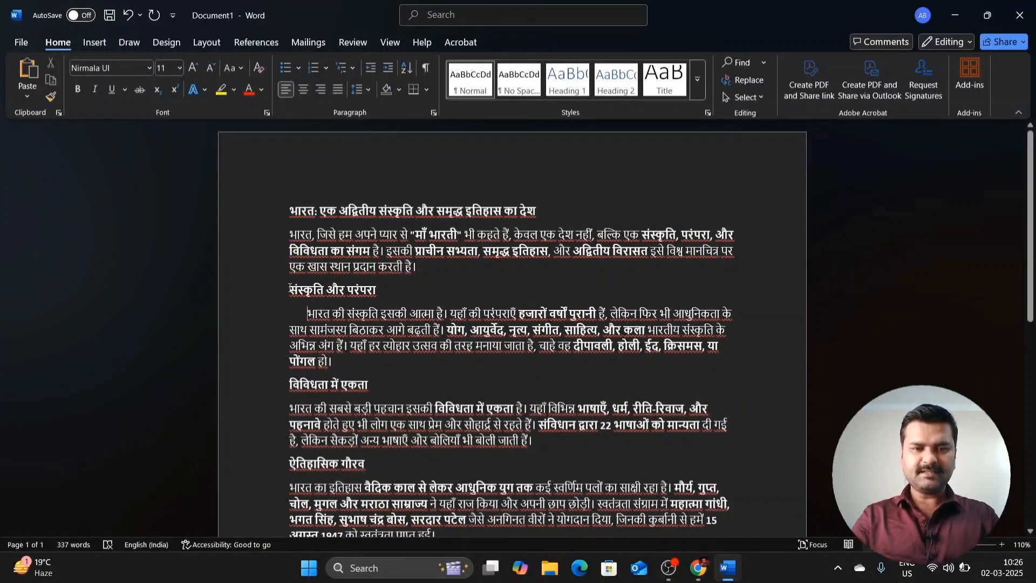
{"action": "left_click_drag", "start_coordinate": [290, 288], "coordinate": [351, 328]}
{"action": "left_click_drag", "start_coordinate": [290, 210], "coordinate": [356, 424]}
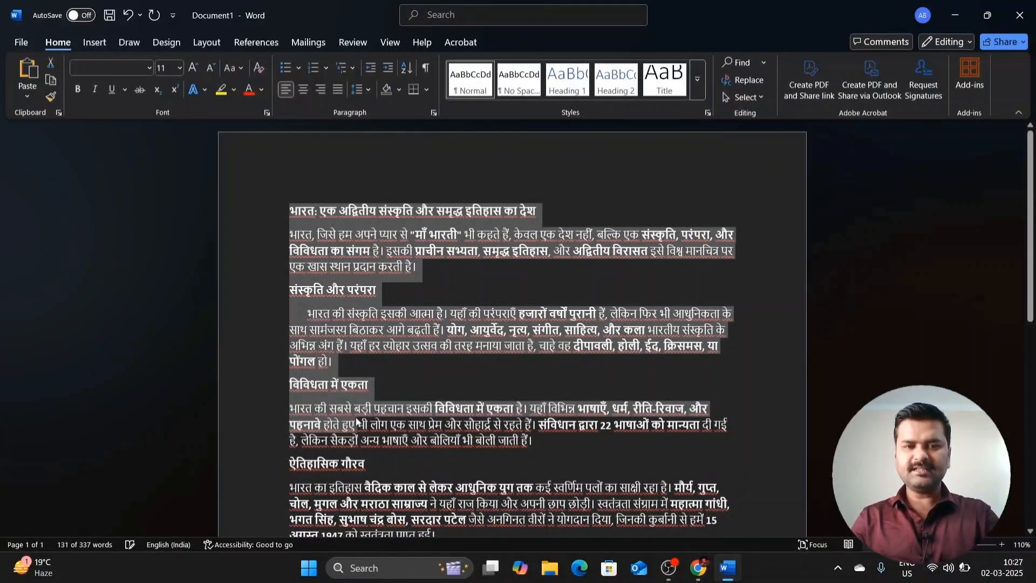
{"action": "left_click", "coordinate": [297, 307]}
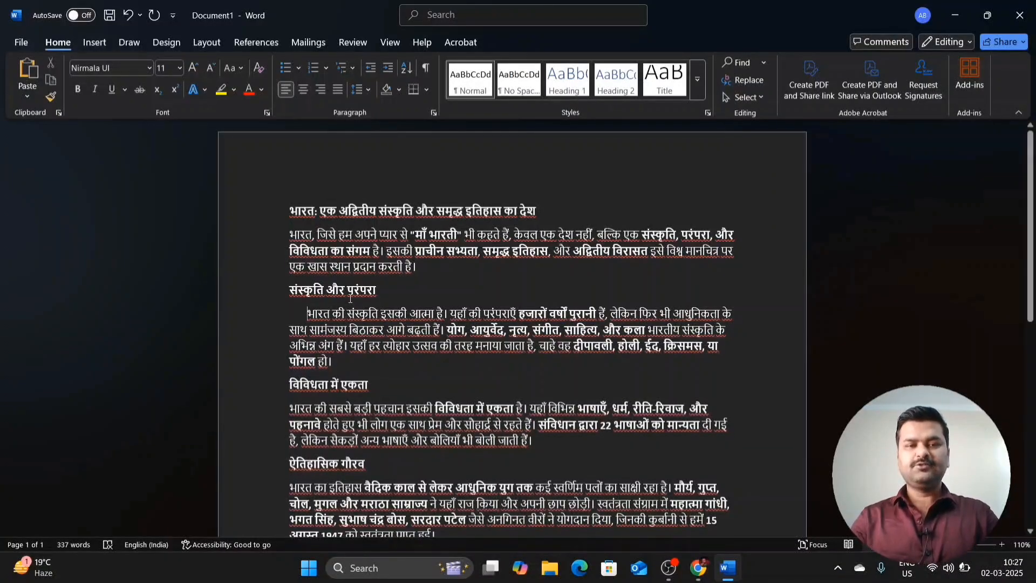
Step: Right-align all text in the document and check the alignment down to the closing line
{"action": "key", "text": "ctrl+a"}
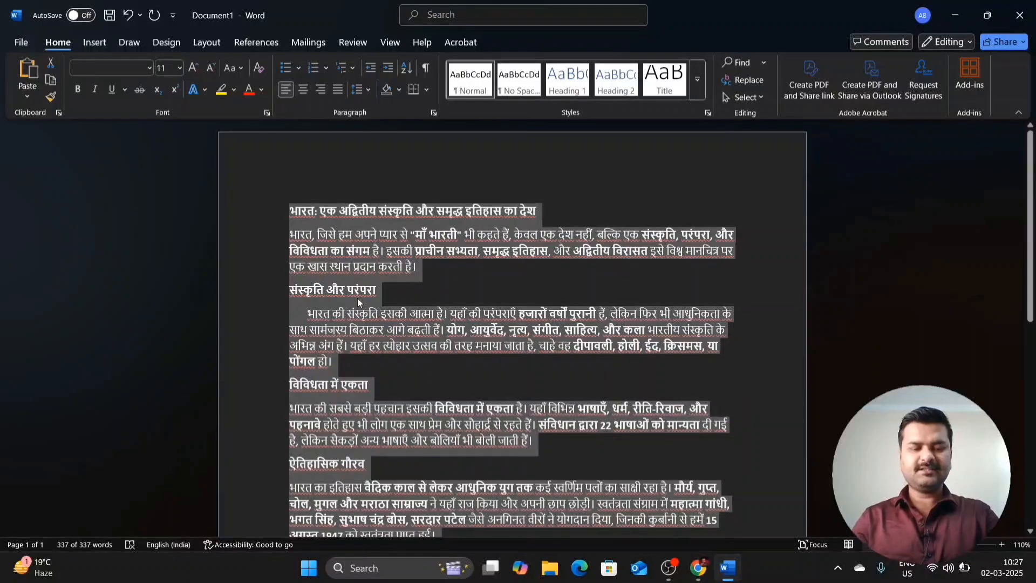
{"action": "key", "text": "ctrl+r"}
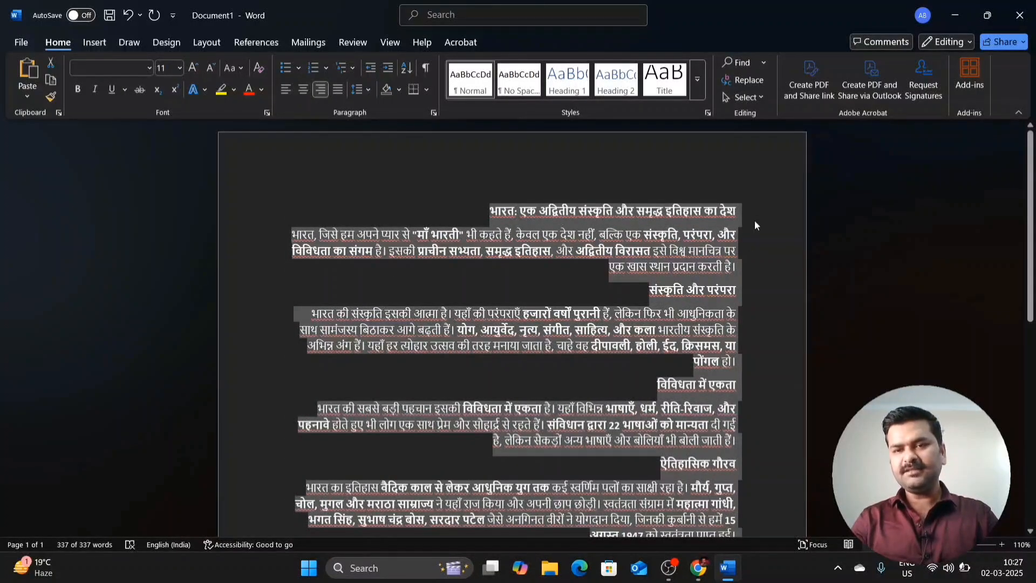
{"action": "scroll", "coordinate": [714, 429], "scroll_direction": "down", "scroll_amount": 10}
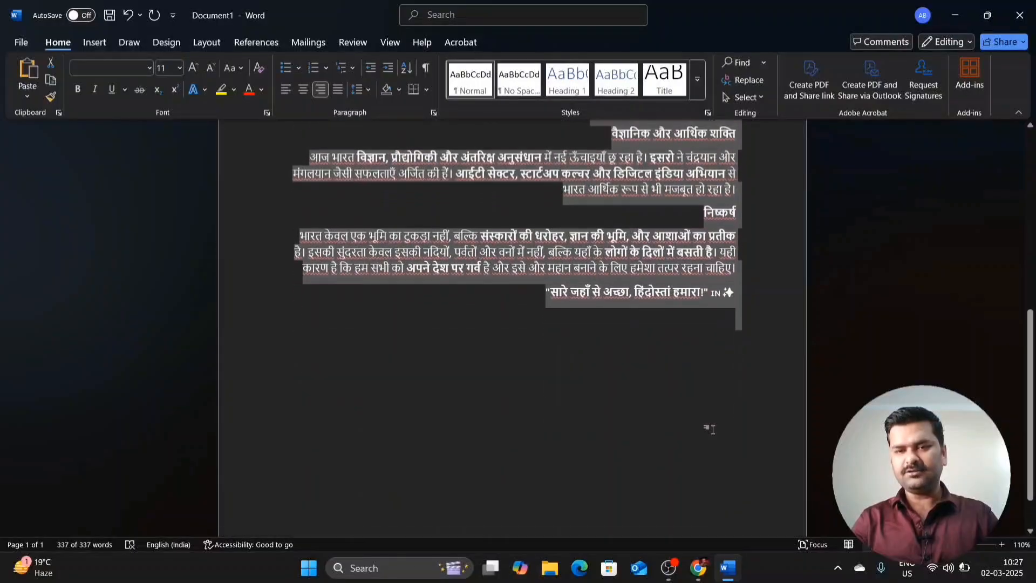
{"action": "scroll", "coordinate": [712, 429], "scroll_direction": "up", "scroll_amount": 10}
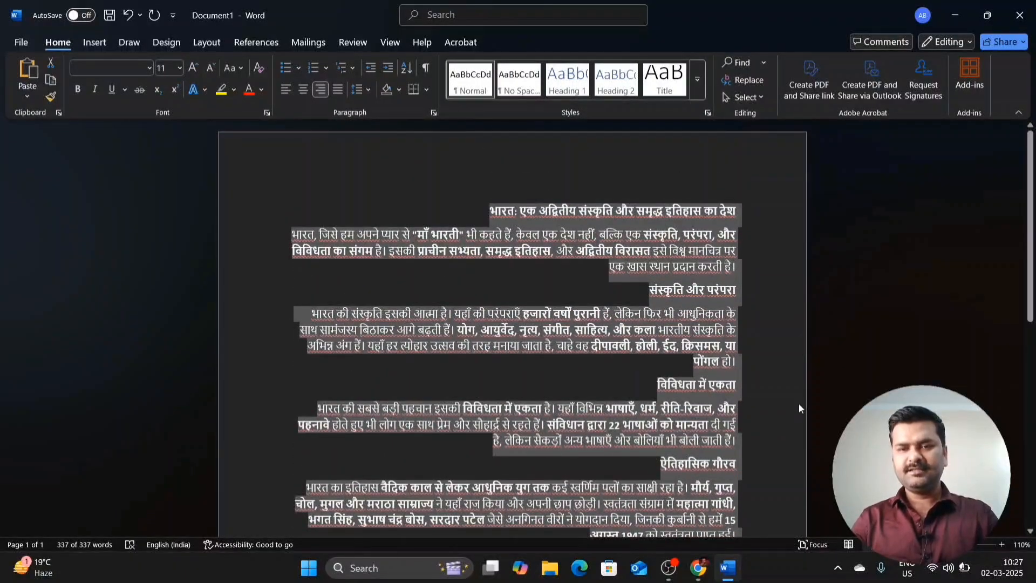
{"action": "left_click", "coordinate": [800, 405]}
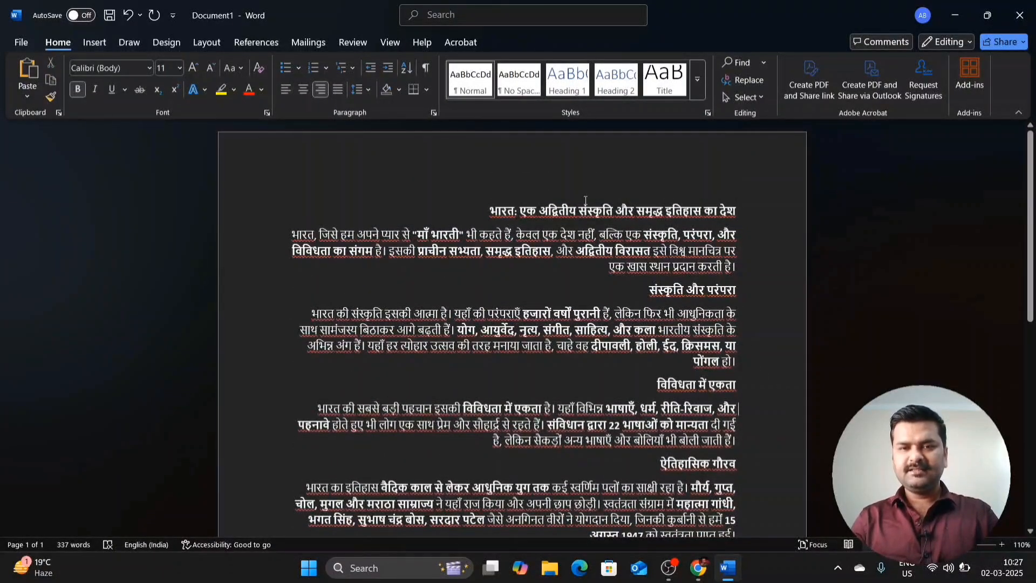
{"action": "left_click_drag", "start_coordinate": [483, 208], "coordinate": [683, 343]}
{"action": "scroll", "coordinate": [604, 318], "scroll_direction": "up", "scroll_amount": 5}
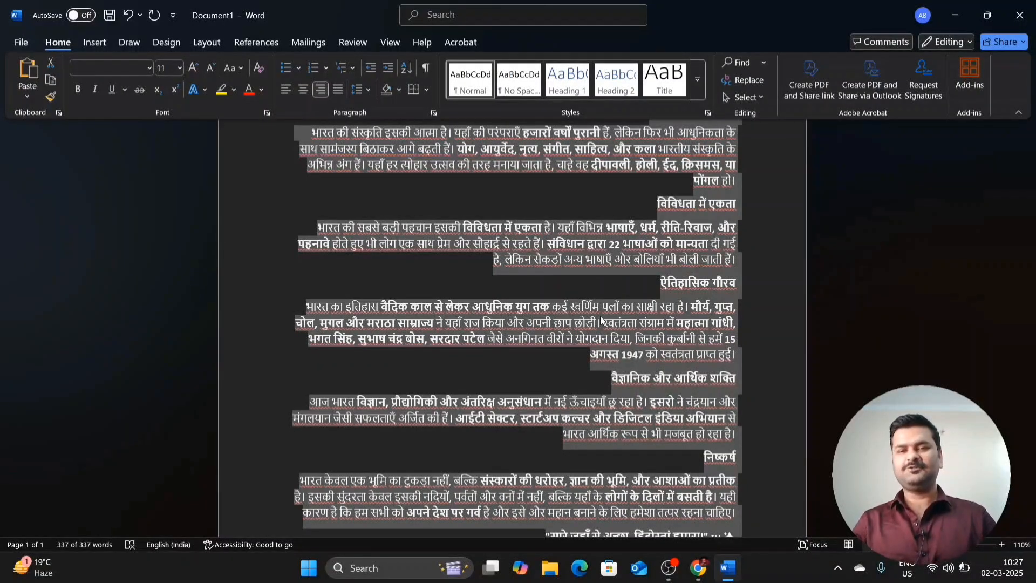
{"action": "scroll", "coordinate": [601, 320], "scroll_direction": "up", "scroll_amount": 1}
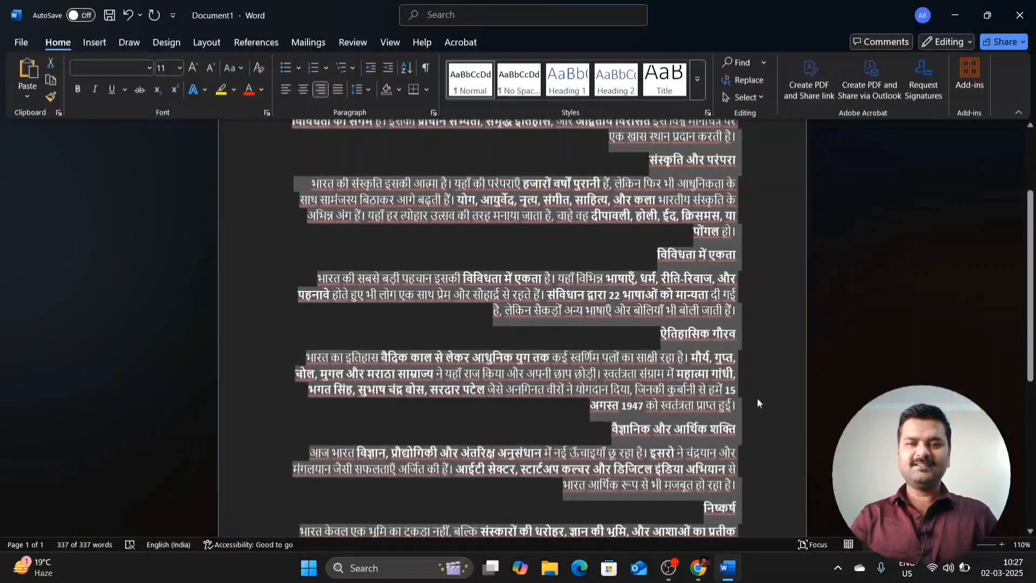
{"action": "left_click", "coordinate": [789, 373]}
{"action": "scroll", "coordinate": [777, 372], "scroll_direction": "up", "scroll_amount": 3}
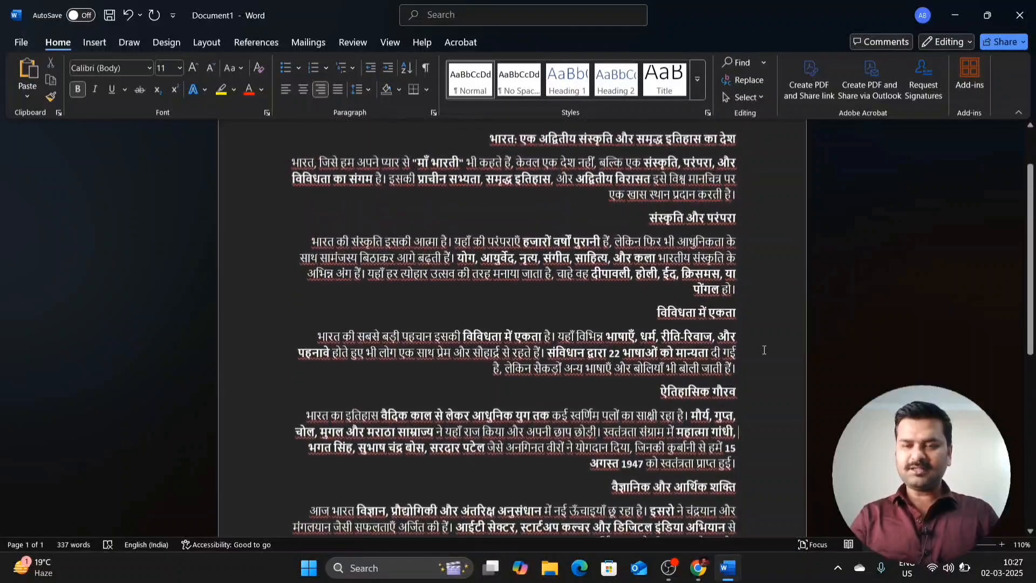
{"action": "scroll", "coordinate": [764, 349], "scroll_direction": "down", "scroll_amount": 1}
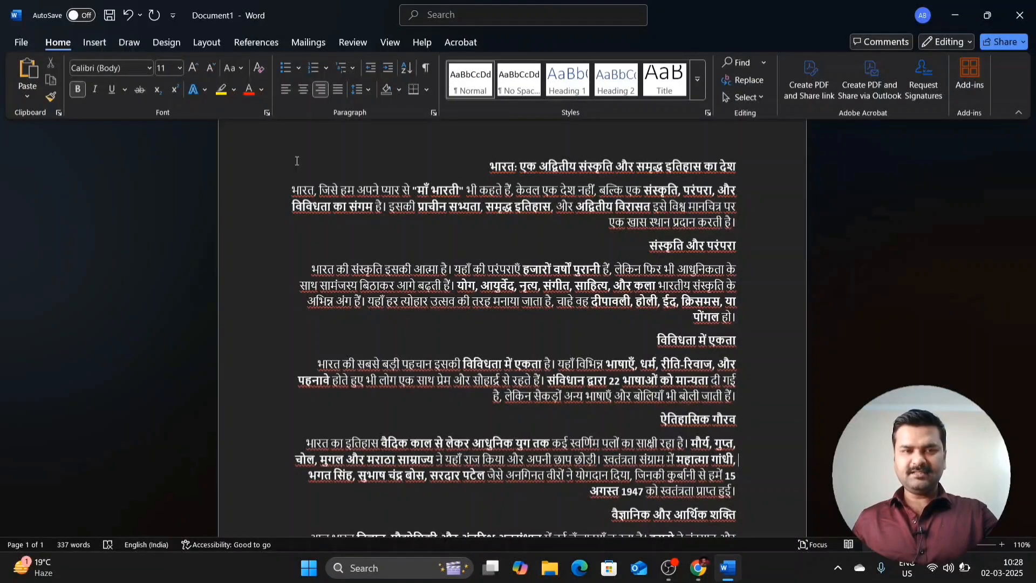
Step: Save the document under the name भारत in the personal OneDrive Documents folder
{"action": "key", "text": "ctrl+s"}
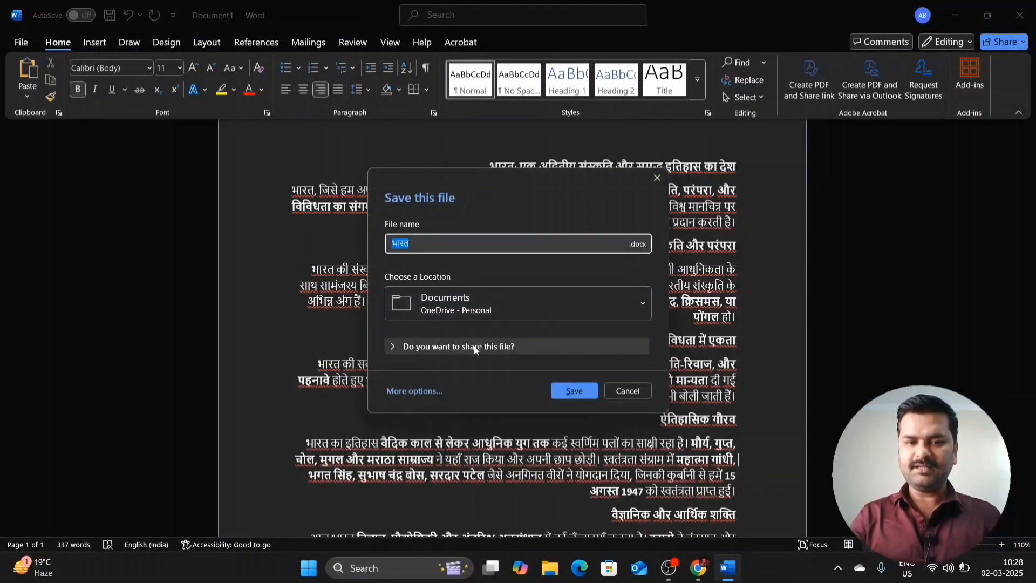
{"action": "left_click", "coordinate": [574, 391]}
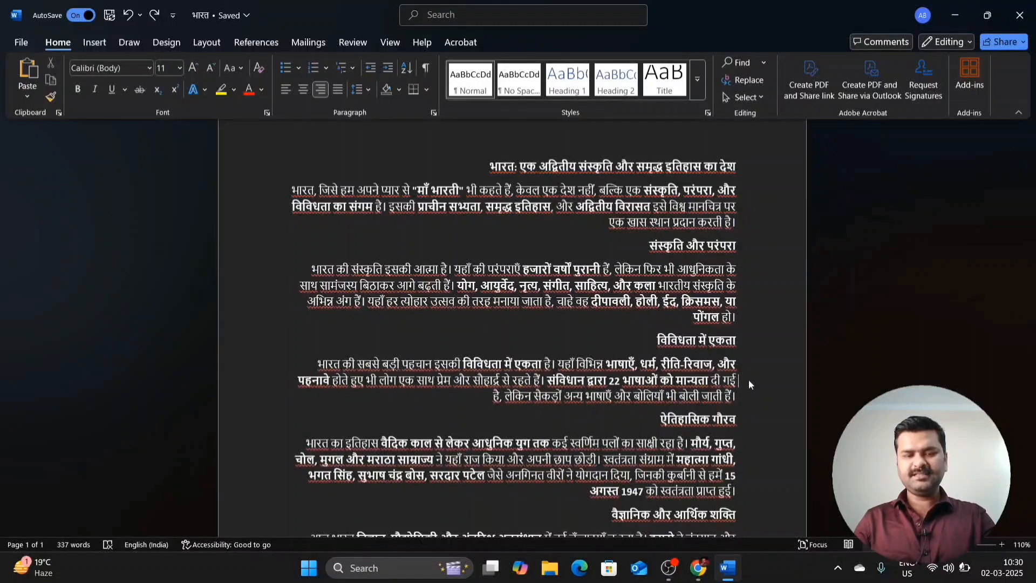
Step: Apply a hanging indent of five levels to all paragraphs of the document
{"action": "key", "text": "ctrl+a"}
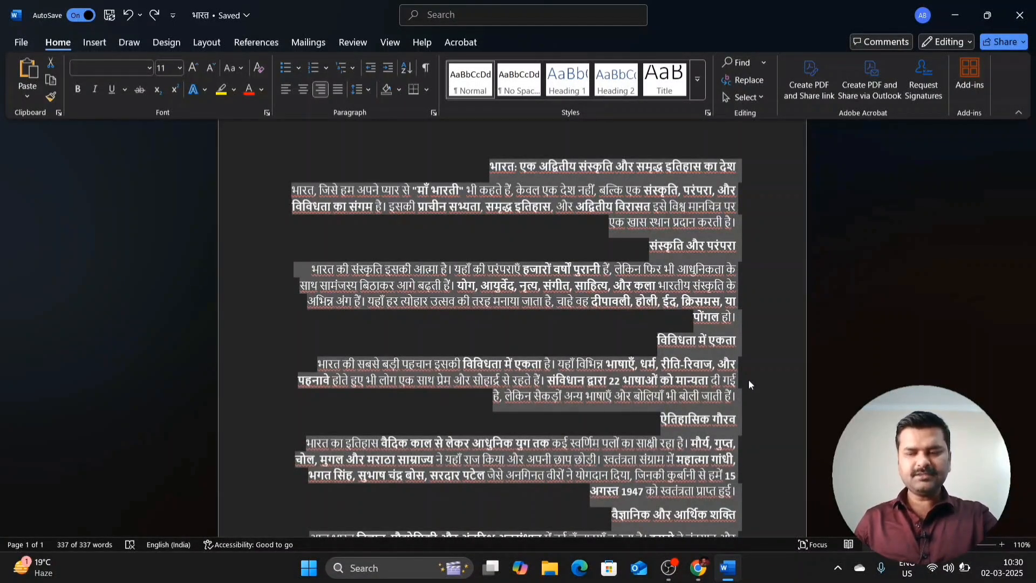
{"action": "key", "text": "ctrl+t"}
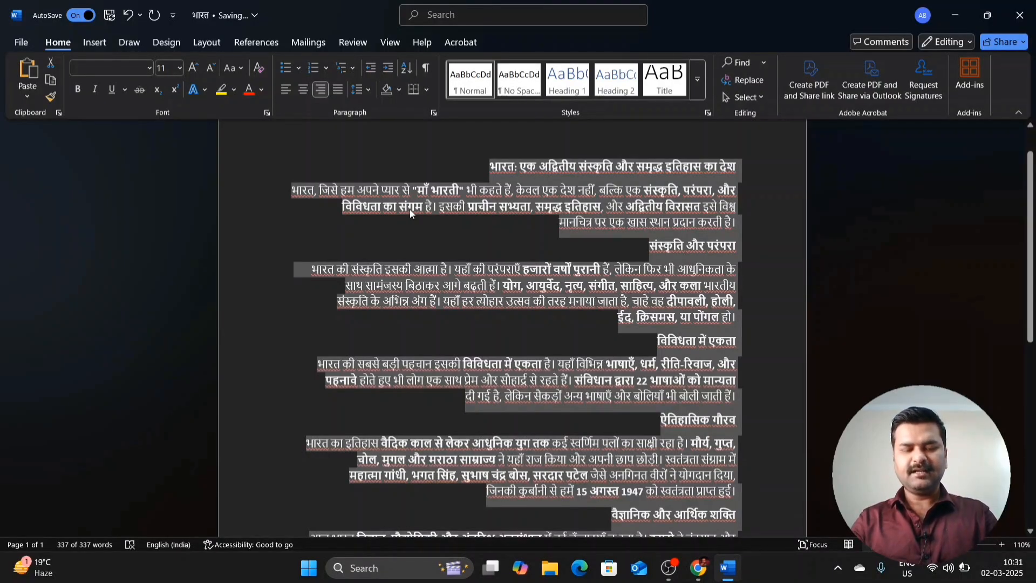
{"action": "key", "text": "ctrl+t"}
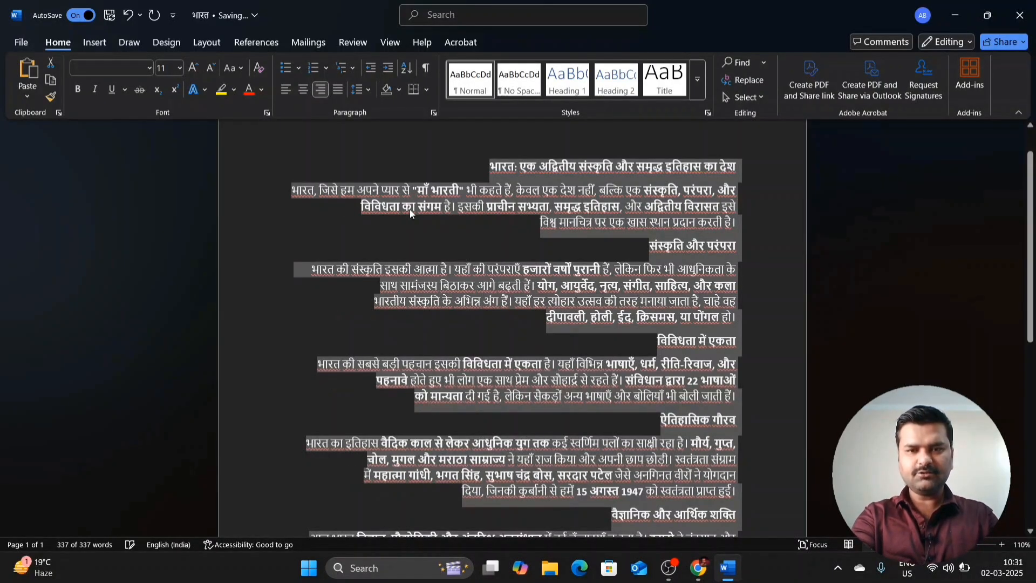
{"action": "key", "text": "ctrl+t"}
{"action": "key", "text": "ctrl+t"}
{"action": "key", "text": "ctrl+t"}
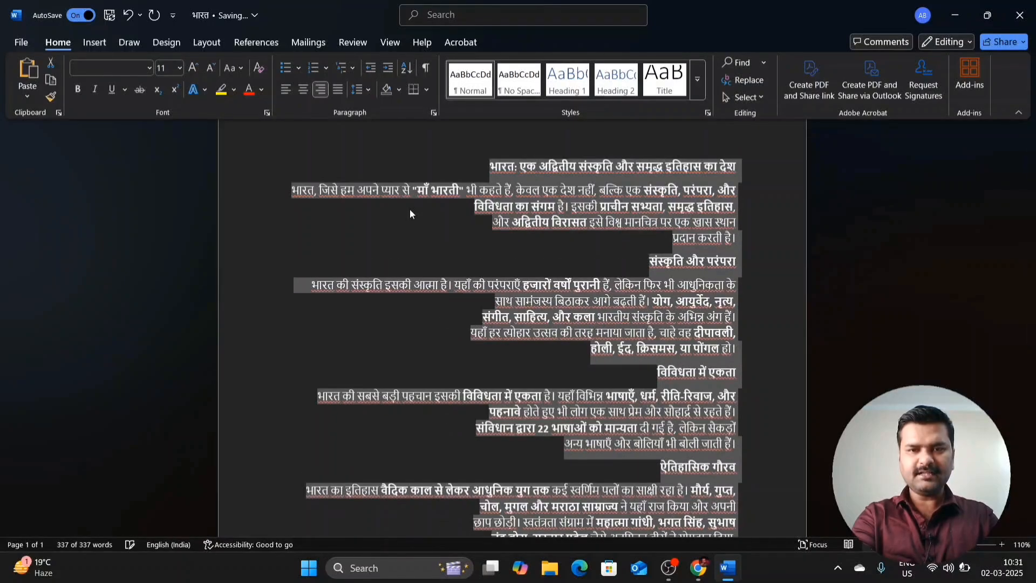
Step: Increase the hanging indent of all paragraphs in the document by four more levels
{"action": "key", "text": "ctrl+t"}
{"action": "key", "text": "ctrl+t"}
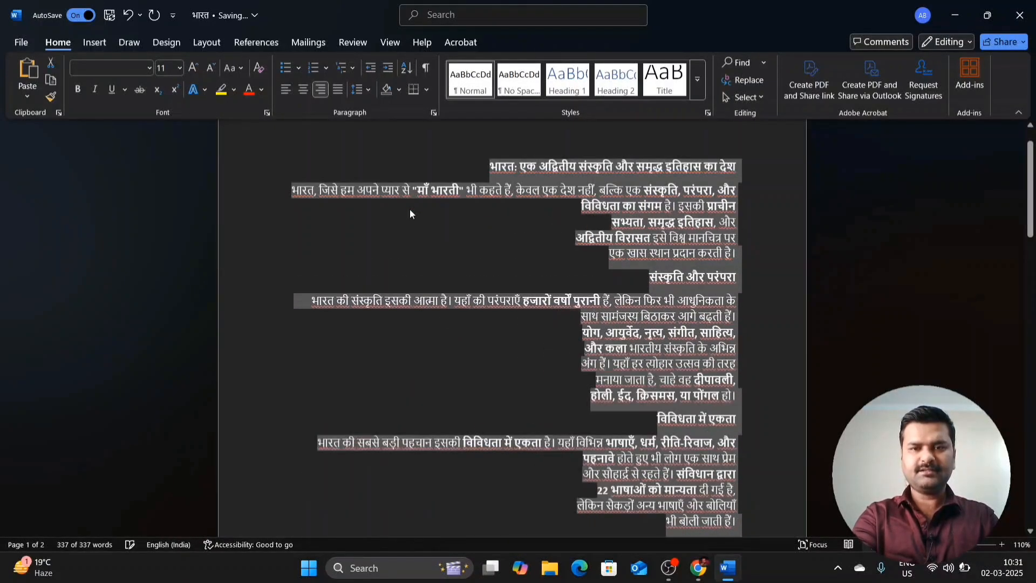
{"action": "key", "text": "ctrl+t"}
{"action": "key", "text": "ctrl+t"}
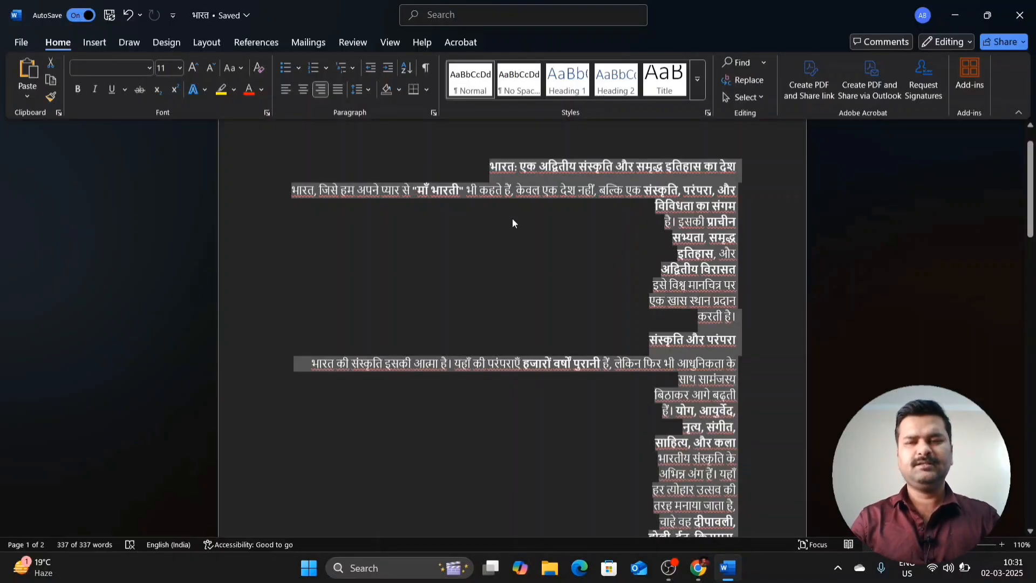
Step: Undo the recent hanging indent increases on all paragraphs one after another
{"action": "key", "text": "ctrl+z"}
{"action": "key", "text": "ctrl+z"}
{"action": "key", "text": "ctrl+z"}
{"action": "key", "text": "ctrl+z"}
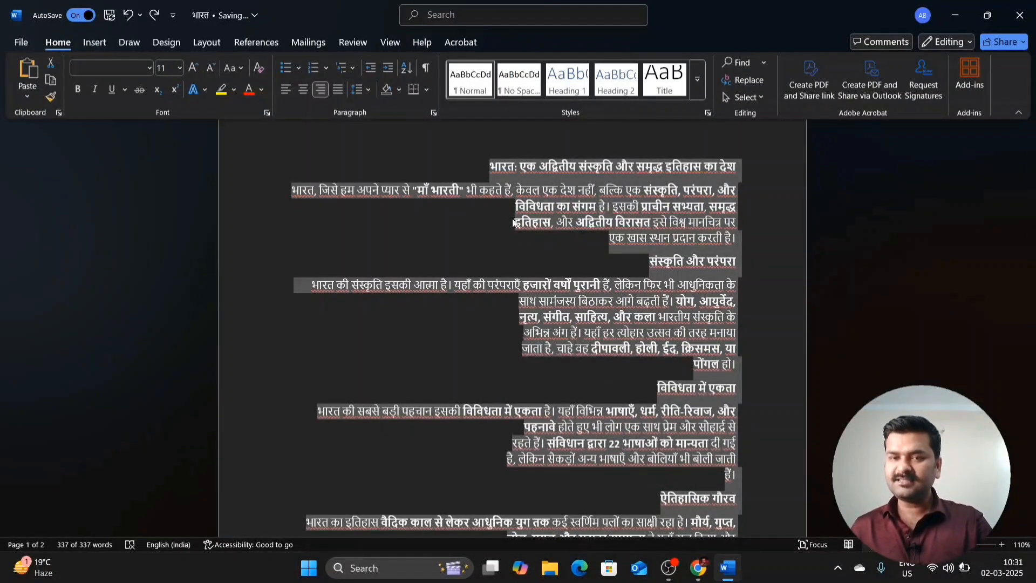
{"action": "key", "text": "ctrl+z"}
{"action": "key", "text": "ctrl+z"}
{"action": "key", "text": "ctrl+z"}
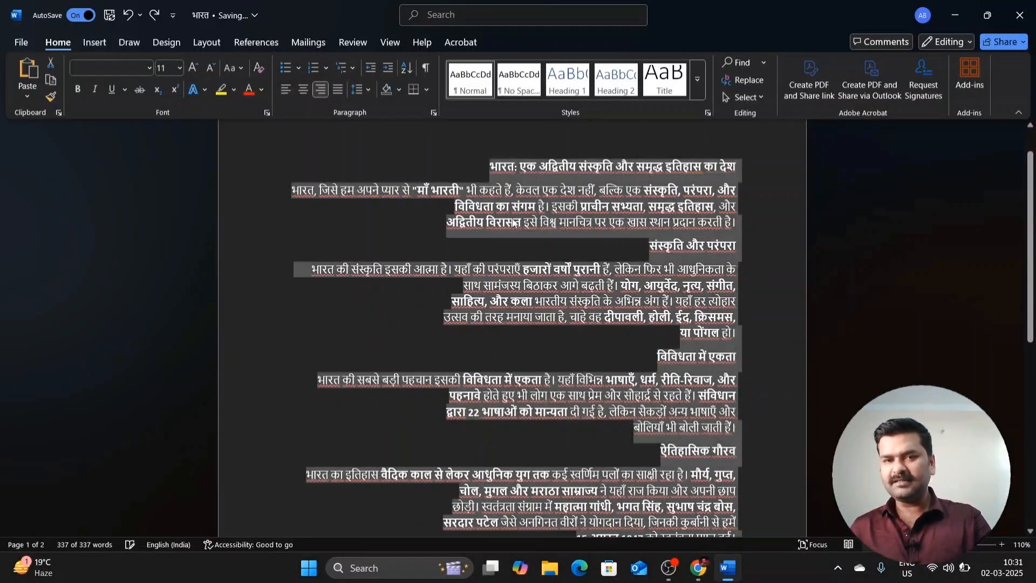
{"action": "key", "text": "ctrl+z"}
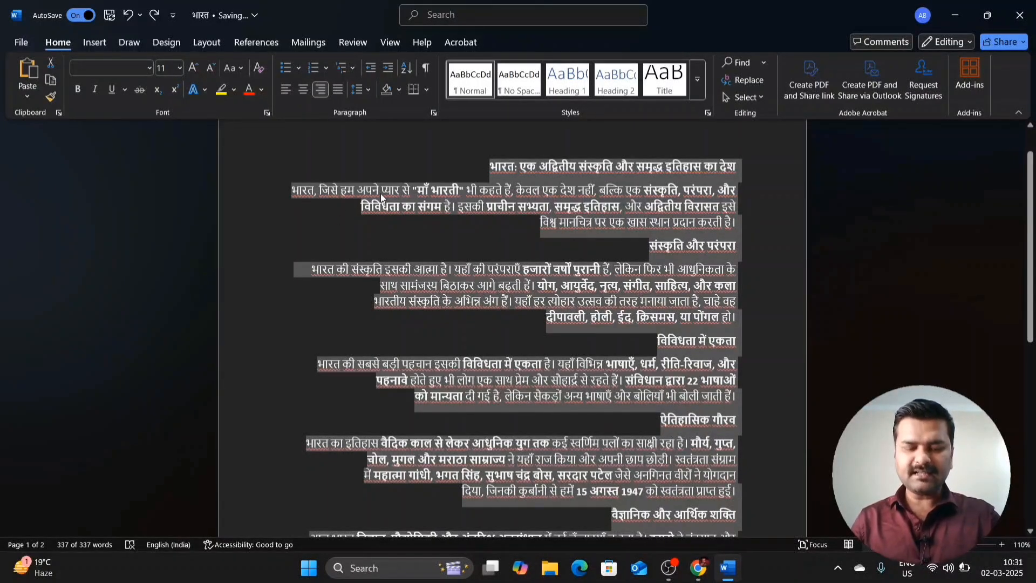
Step: Increase the hanging indent of all paragraphs once more, and reduce it level by level until it is gone
{"action": "key", "text": "ctrl+t"}
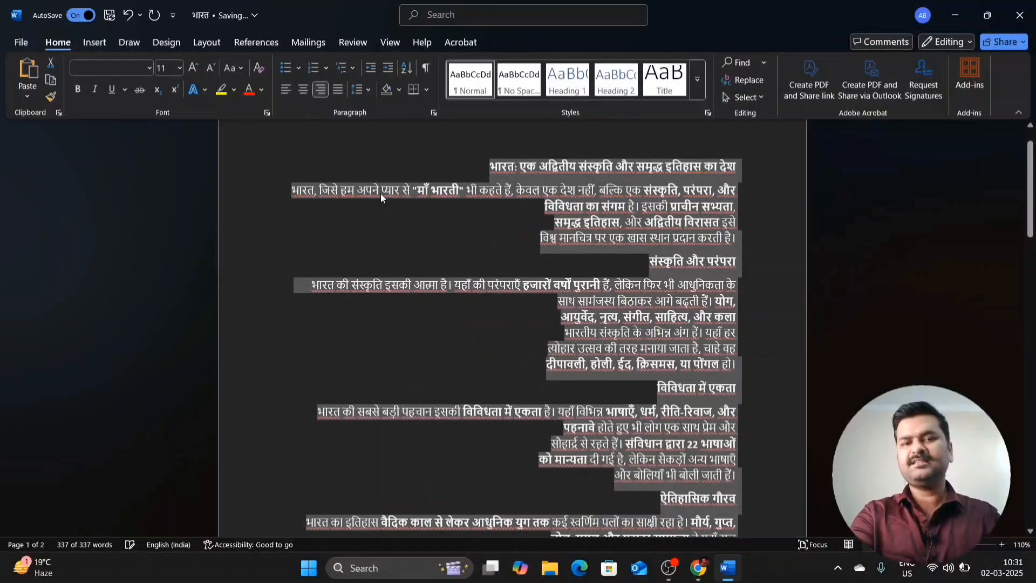
{"action": "key", "text": "ctrl+shift+t"}
{"action": "key", "text": "ctrl+shift+t"}
{"action": "key", "text": "ctrl+shift+t"}
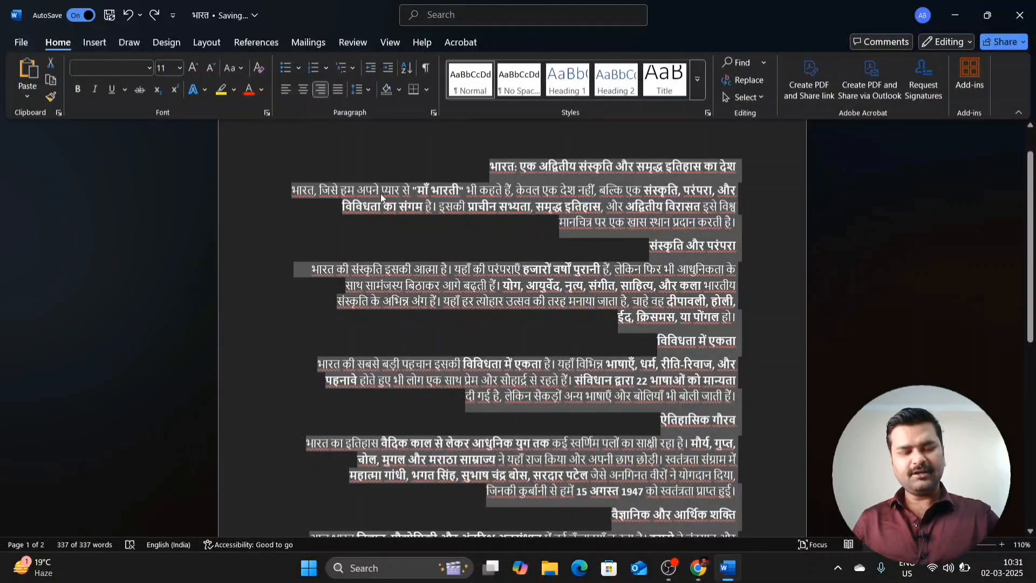
{"action": "key", "text": "ctrl+shift+t"}
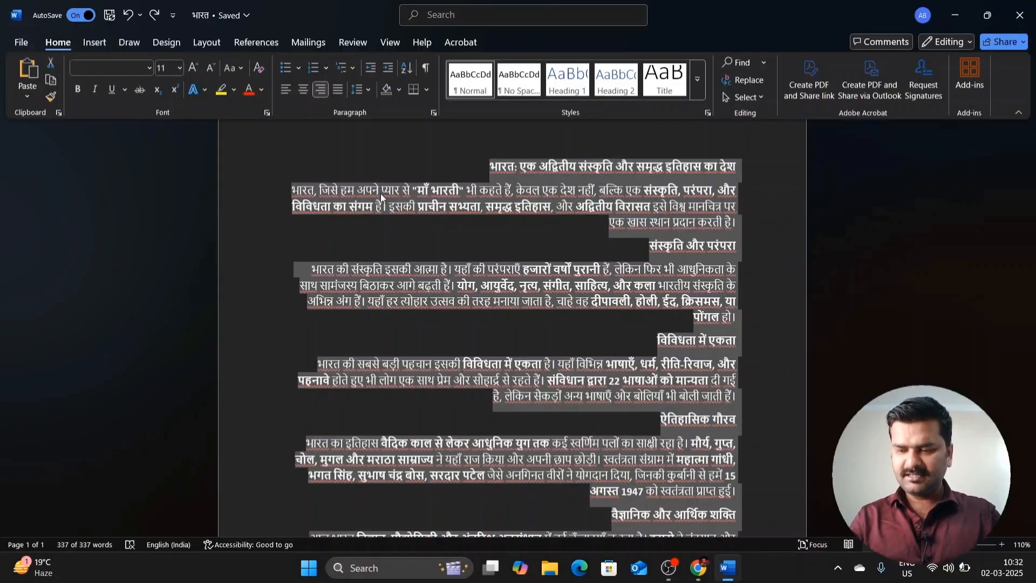
{"action": "left_click", "coordinate": [380, 232]}
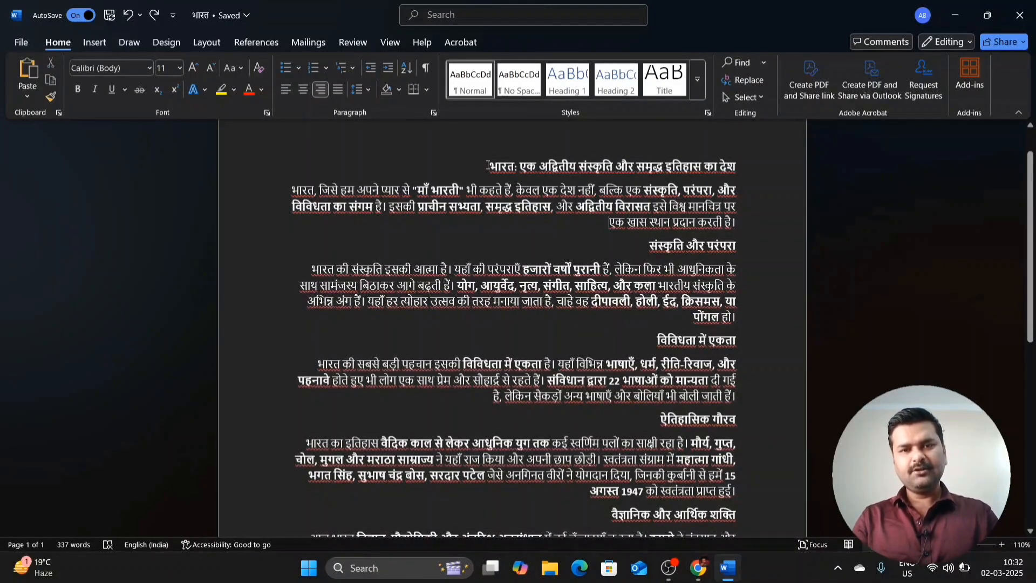
Step: Underline the document's title line भारत: एक अद्वितीय संस्कृति और समृद्ध इतिहास का देश
{"action": "left_click_drag", "start_coordinate": [488, 165], "coordinate": [737, 161]}
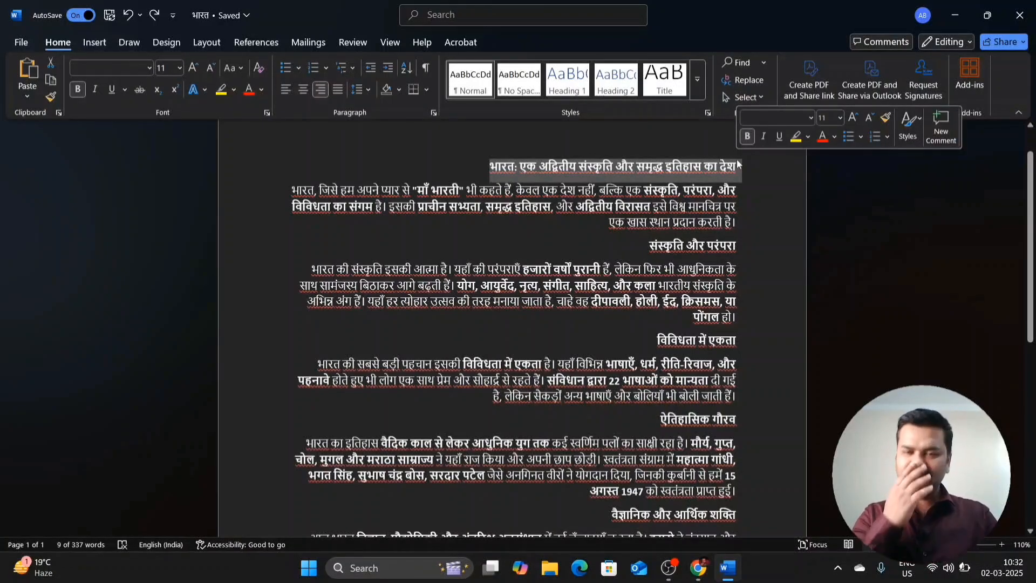
{"action": "left_click", "coordinate": [751, 173]}
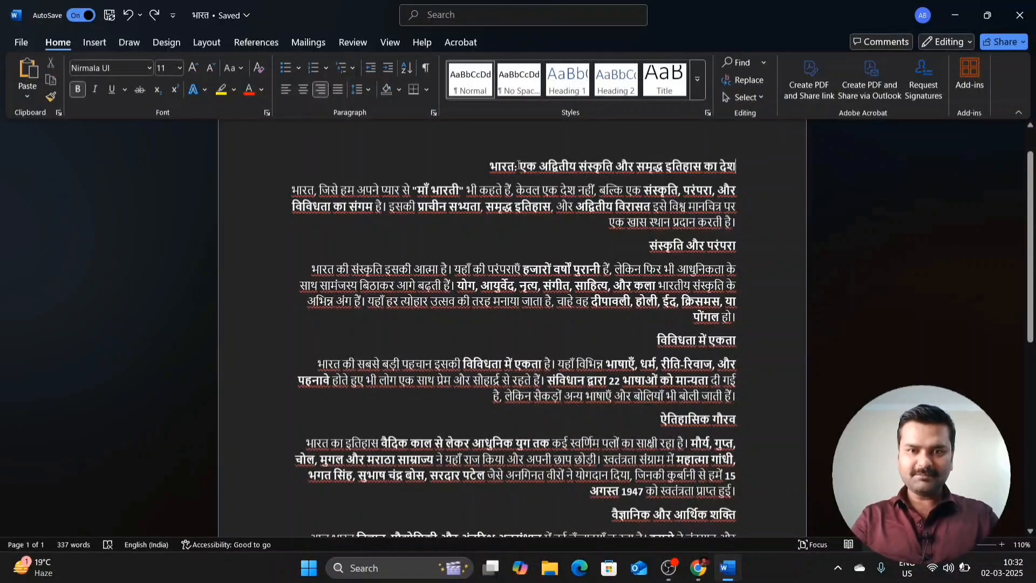
{"action": "left_click_drag", "start_coordinate": [490, 166], "coordinate": [743, 143]}
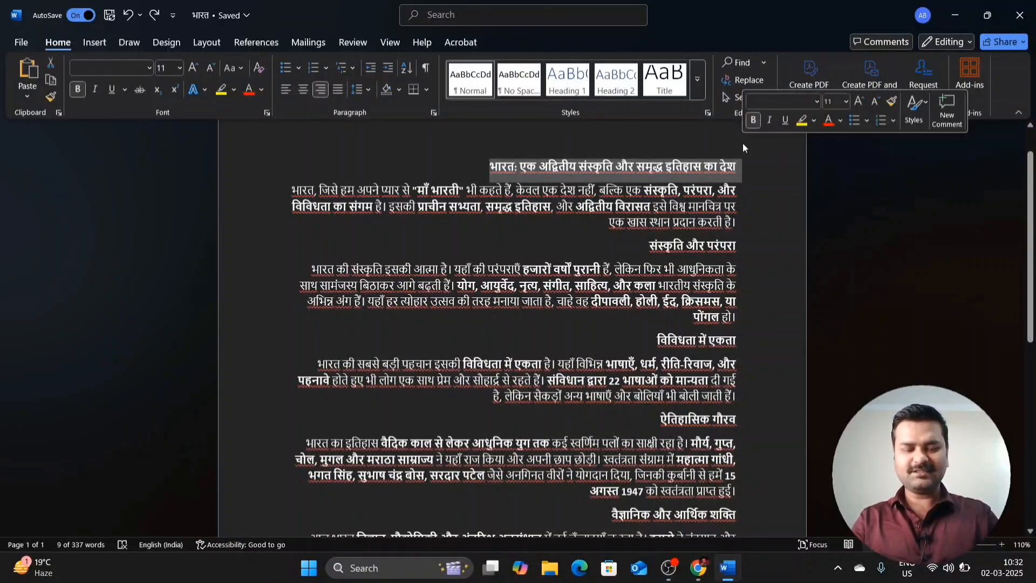
{"action": "key", "text": "ctrl+u"}
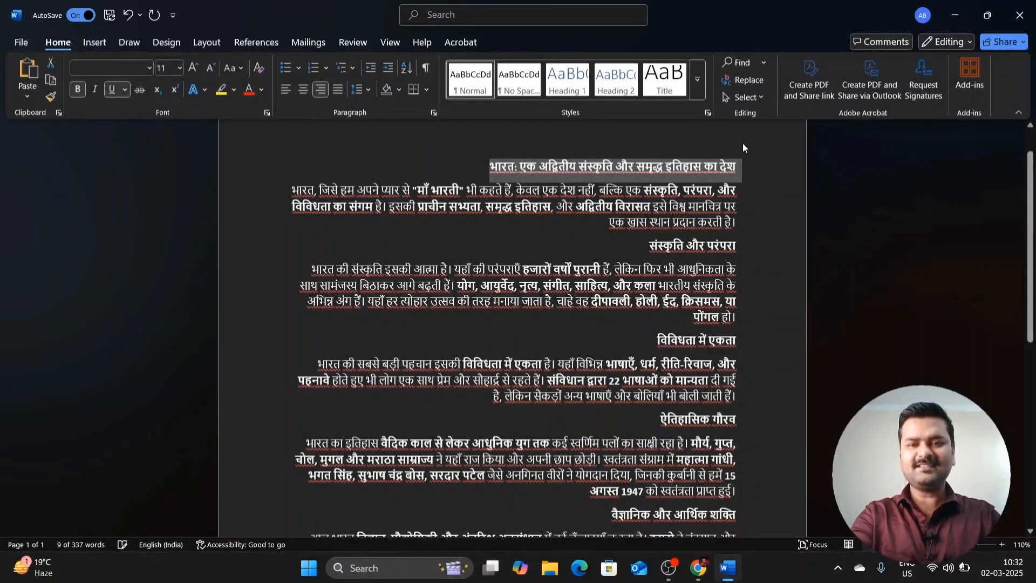
{"action": "left_click", "coordinate": [745, 199]}
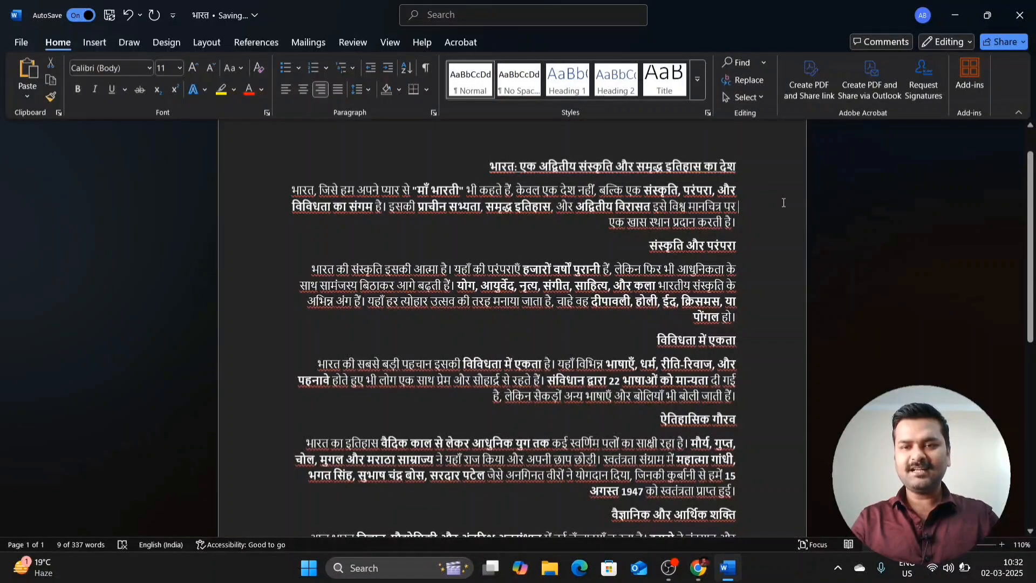
Step: Translate the Hindi title line into English with the Translator
{"action": "right_click", "coordinate": [705, 172]}
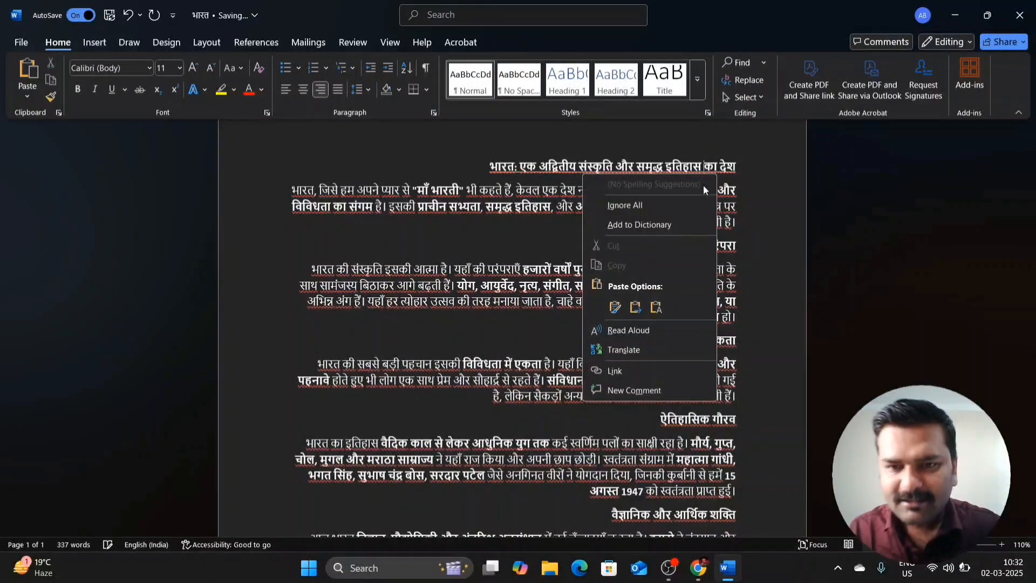
{"action": "left_click", "coordinate": [666, 206]}
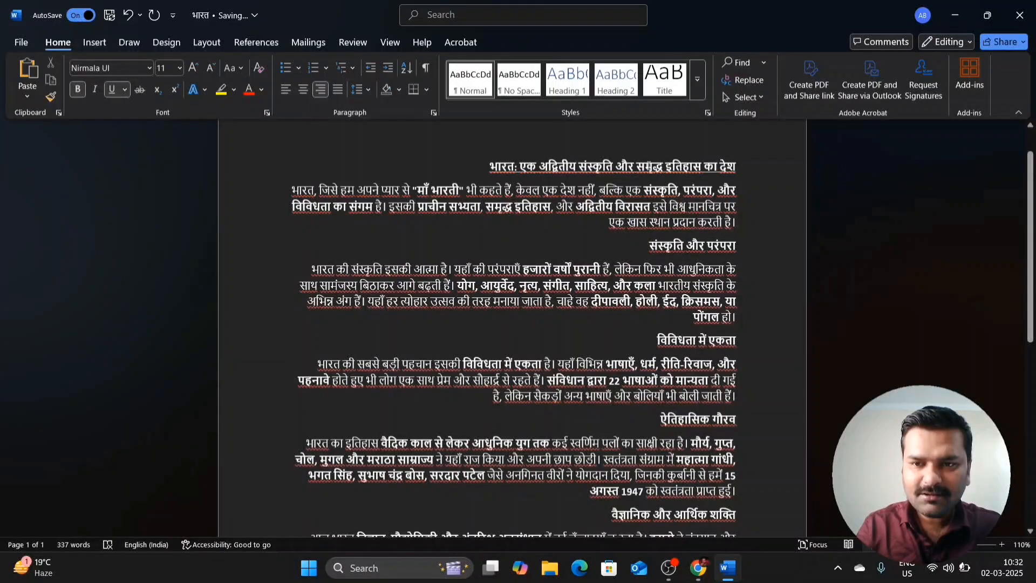
{"action": "triple_click", "coordinate": [652, 166]}
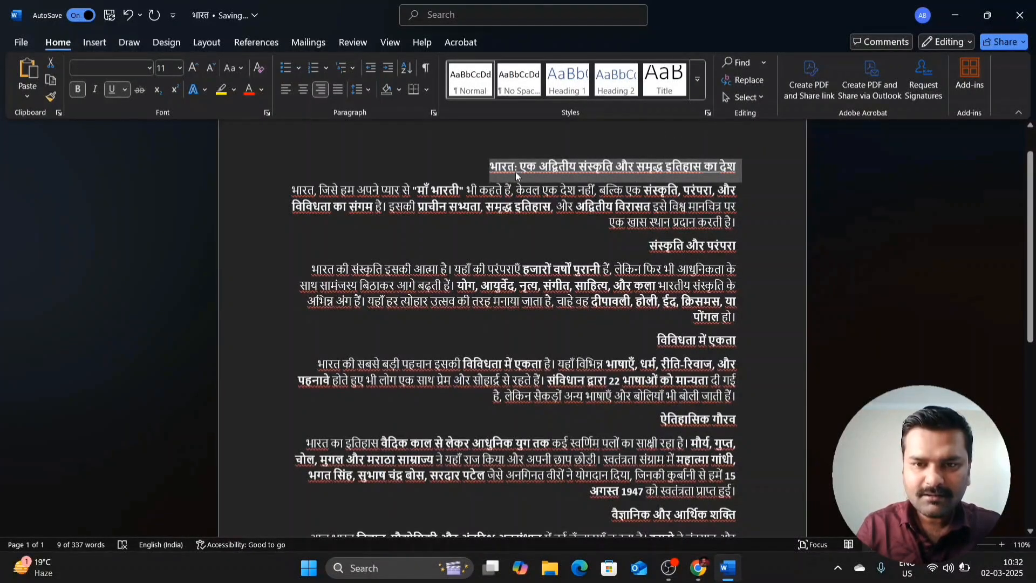
{"action": "right_click", "coordinate": [516, 172]}
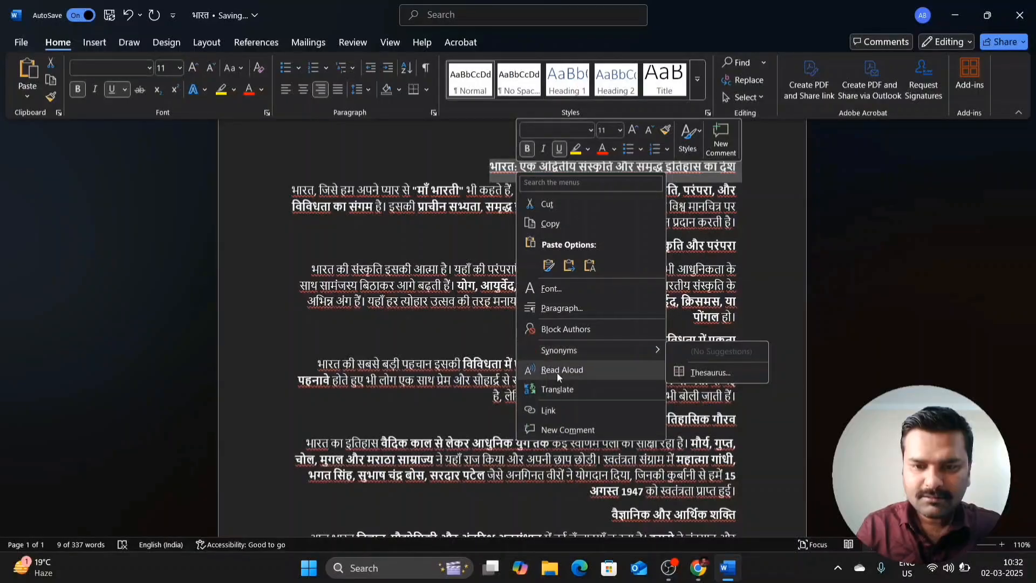
{"action": "left_click", "coordinate": [554, 386]}
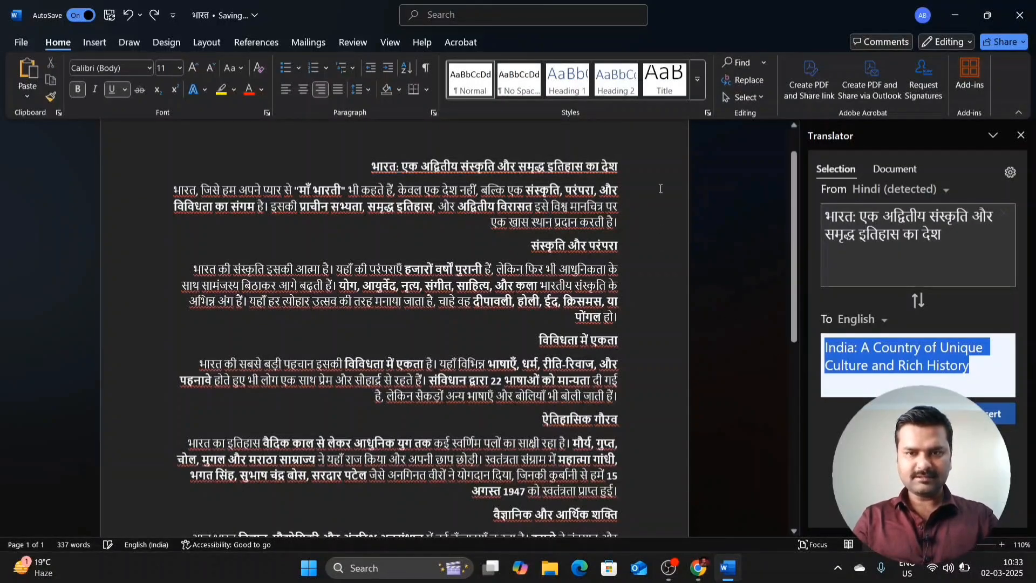
Step: Replace the Hindi title with "India: A Country of Unique Culture and Rich History" on its own line and close the Translator
{"action": "left_click_drag", "start_coordinate": [619, 169], "coordinate": [376, 156]}
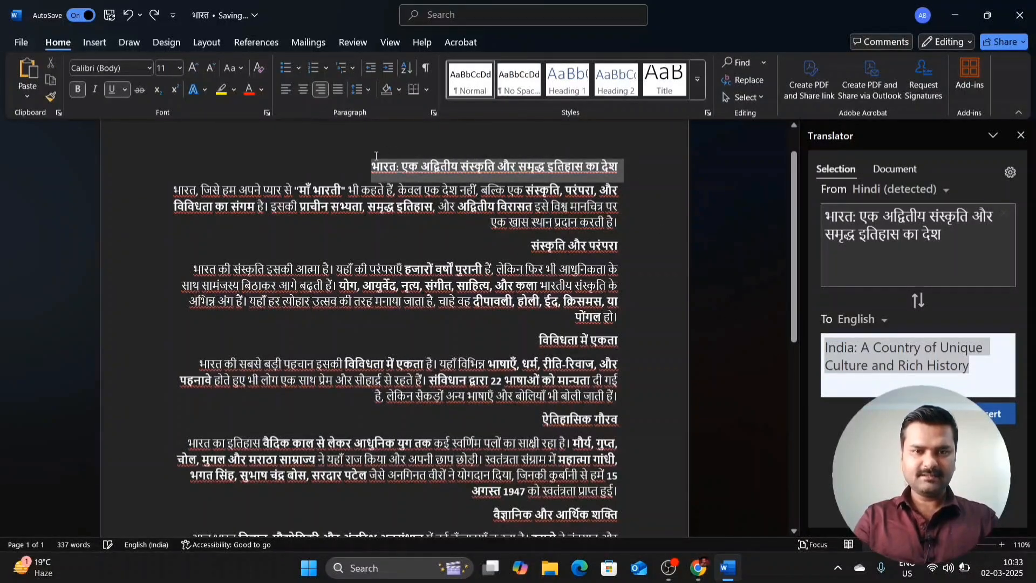
{"action": "type", "text": "India: A Country of Unique Culture and Rich History"}
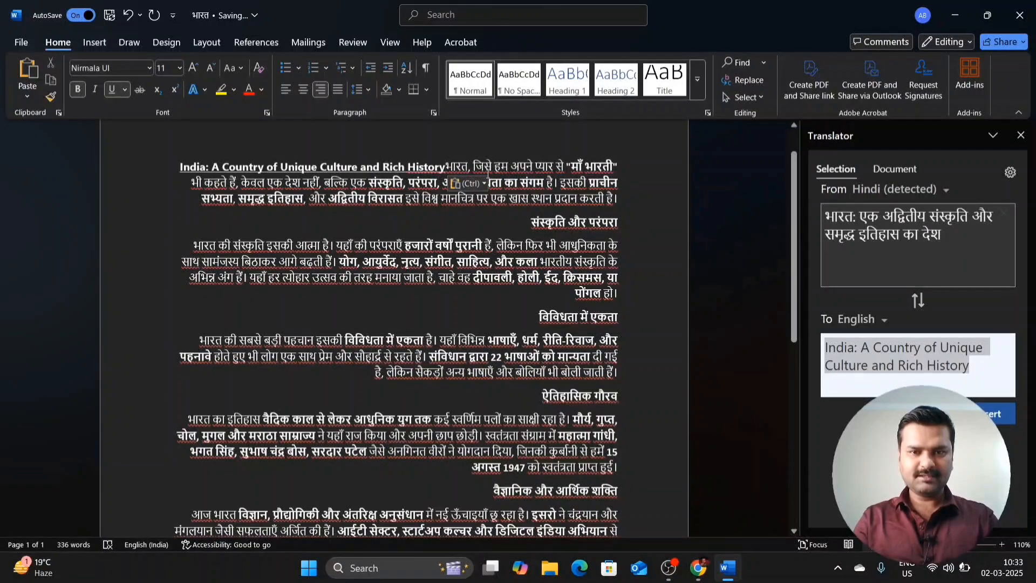
{"action": "key", "text": "Return"}
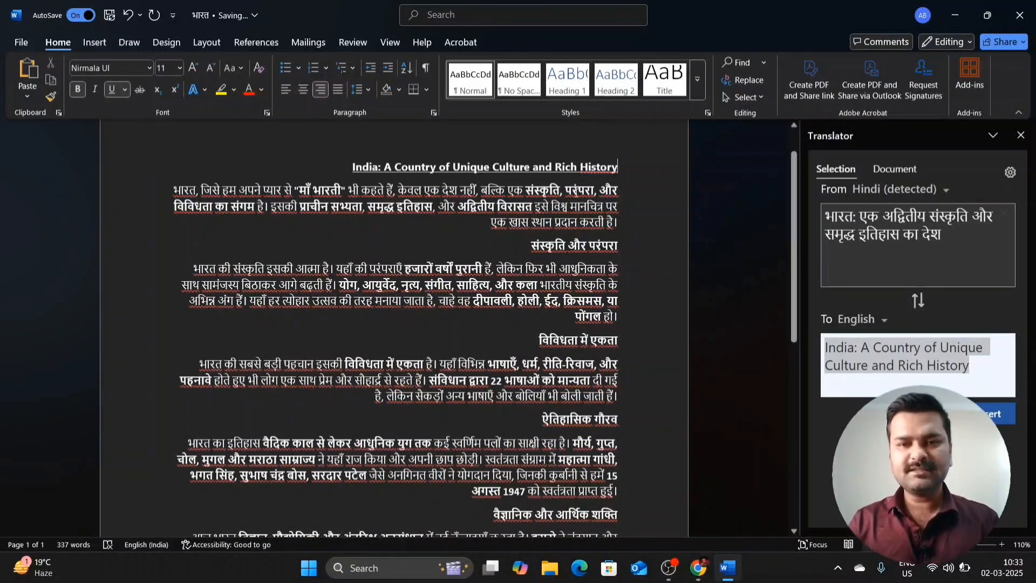
{"action": "right_click", "coordinate": [598, 174]}
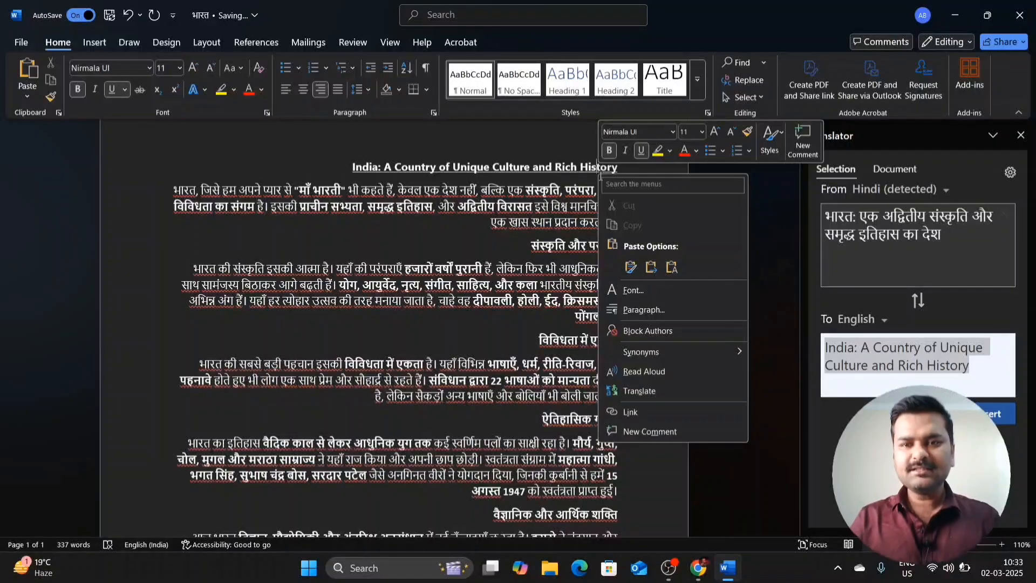
{"action": "left_click", "coordinate": [563, 138]}
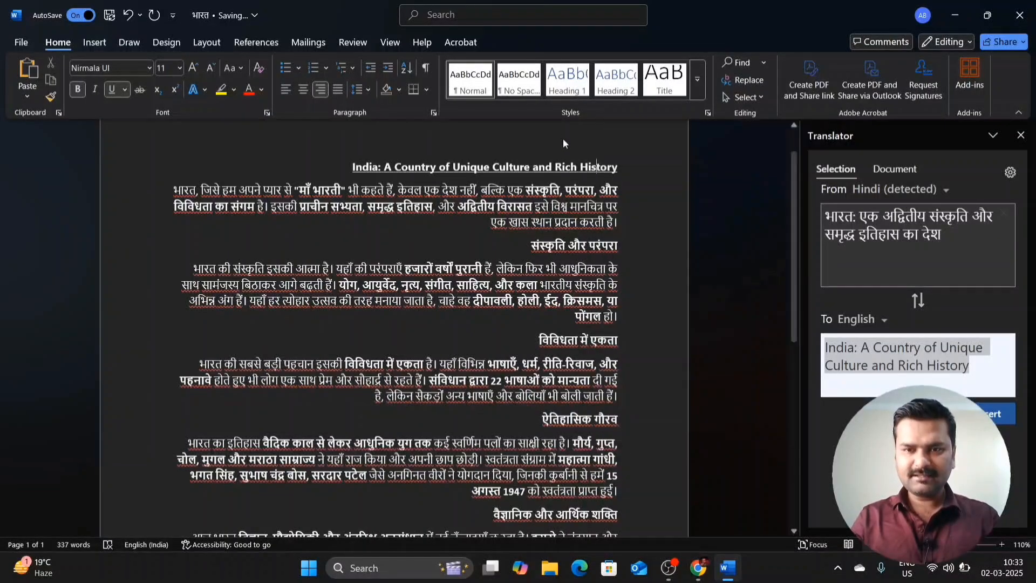
{"action": "left_click", "coordinate": [1020, 135]}
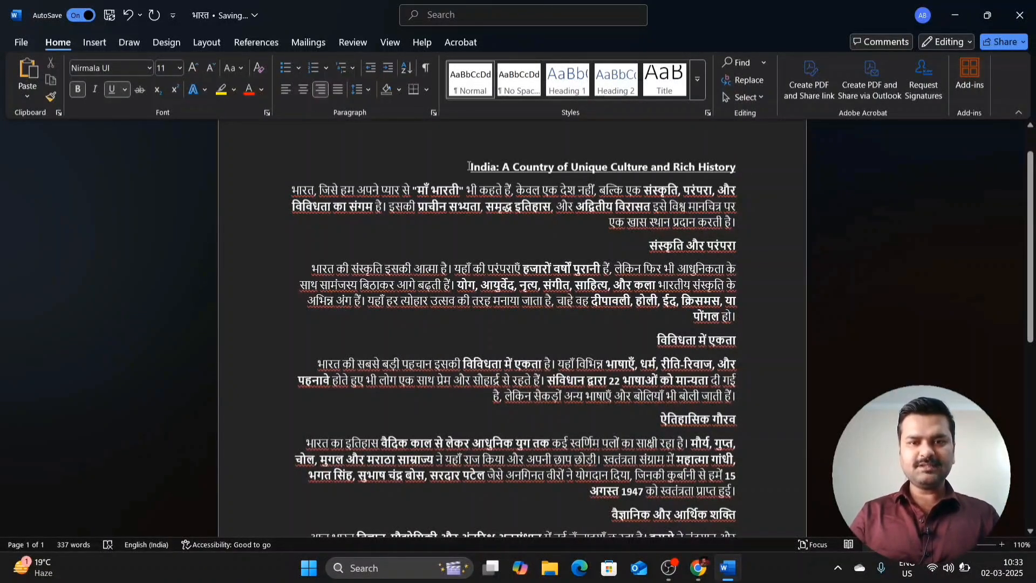
Step: Toggle the underline of the English title repeatedly and leave the title without an underline
{"action": "left_click_drag", "start_coordinate": [468, 166], "coordinate": [758, 156]}
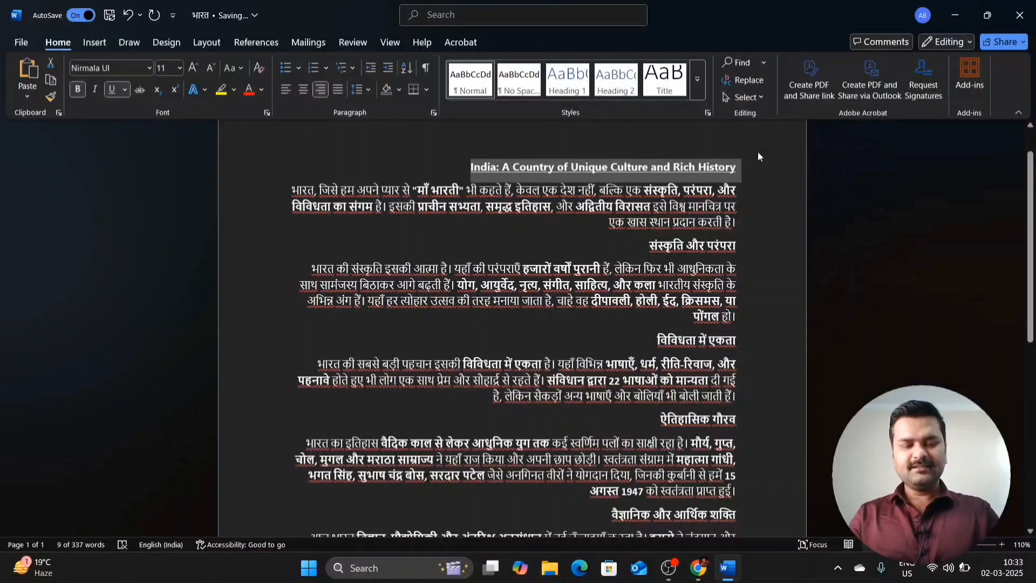
{"action": "key", "text": "ctrl+u"}
{"action": "key", "text": "ctrl+u"}
{"action": "key", "text": "ctrl+u"}
{"action": "key", "text": "ctrl+u"}
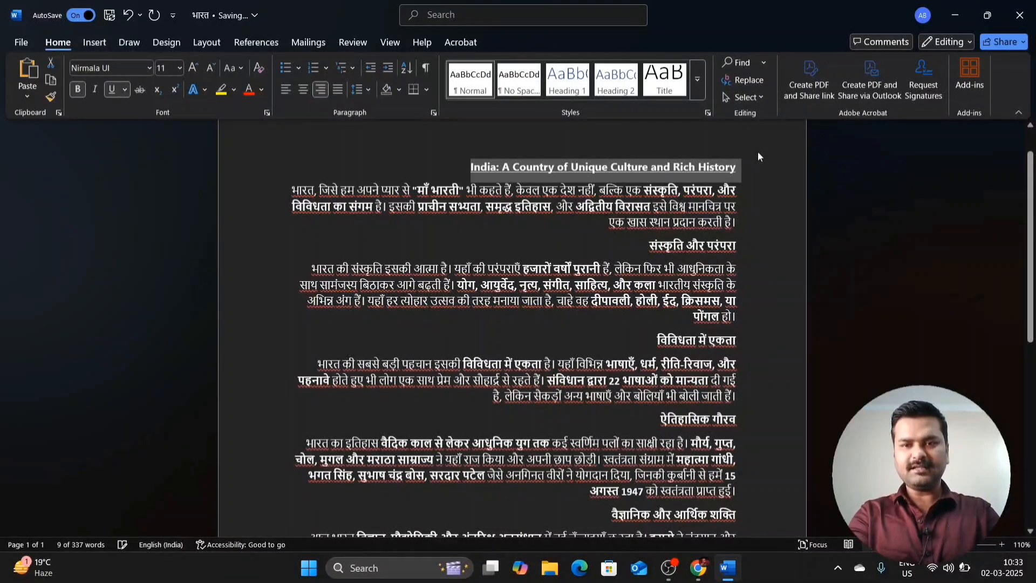
{"action": "key", "text": "ctrl+u"}
{"action": "key", "text": "ctrl+u"}
{"action": "key", "text": "ctrl+u"}
{"action": "key", "text": "ctrl+u"}
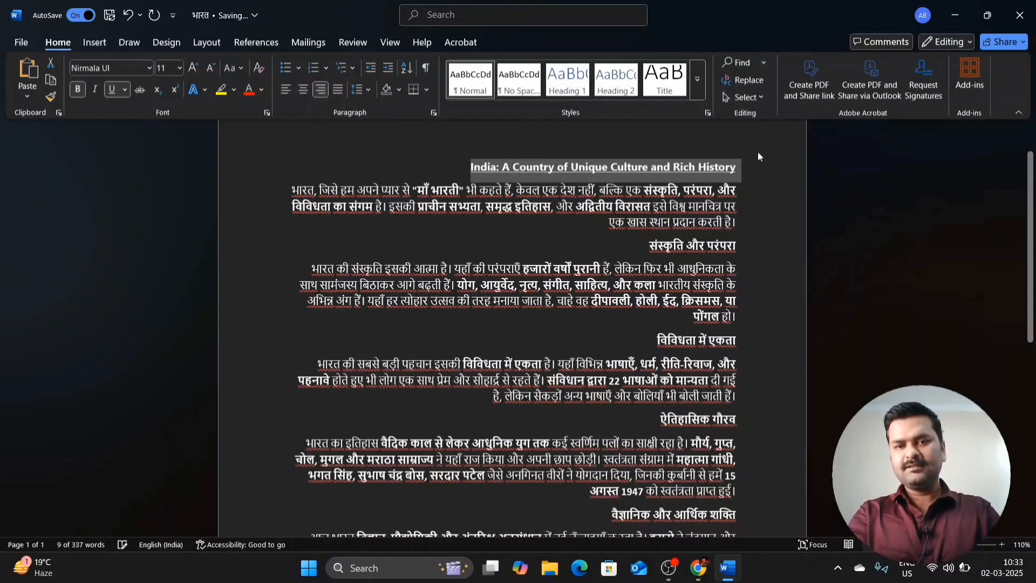
{"action": "key", "text": "ctrl+u"}
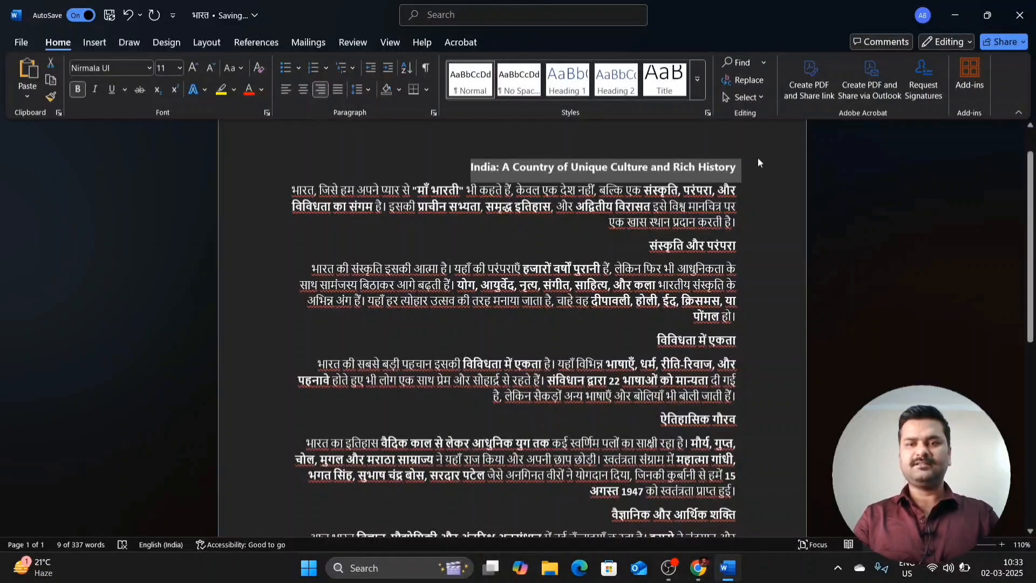
{"action": "left_click", "coordinate": [758, 157]}
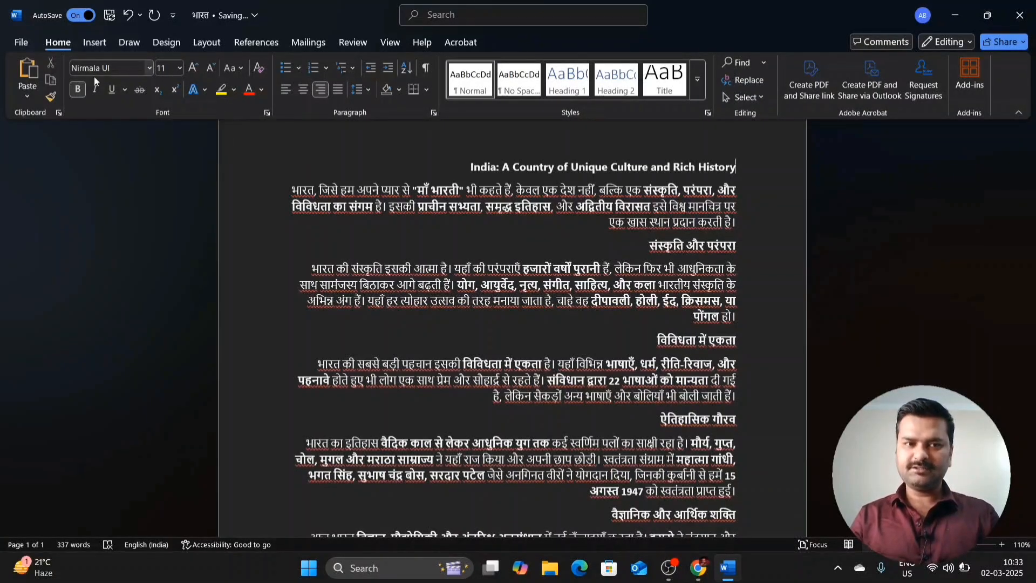
Step: Examine the Font dialog's settings, and display the ribbon's access-key hints without changing any formatting
{"action": "left_click", "coordinate": [268, 112]}
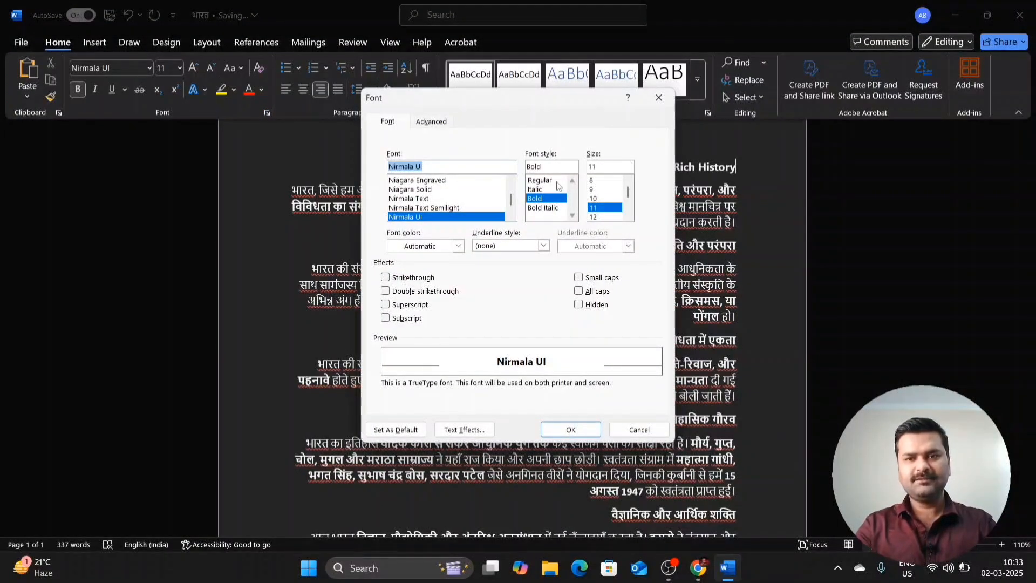
{"action": "left_click", "coordinate": [659, 98]}
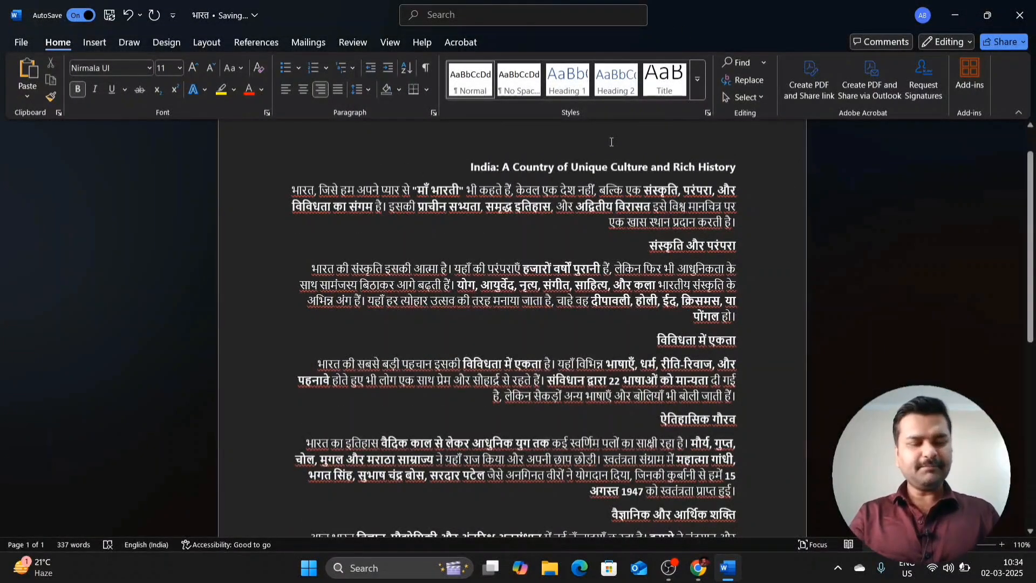
{"action": "key", "text": "alt"}
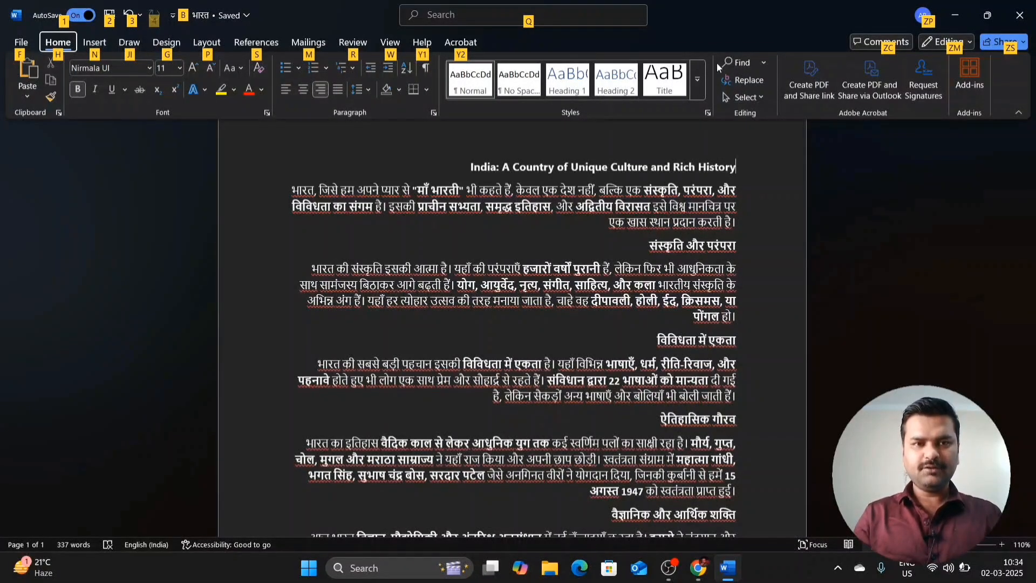
{"action": "left_click", "coordinate": [256, 307]}
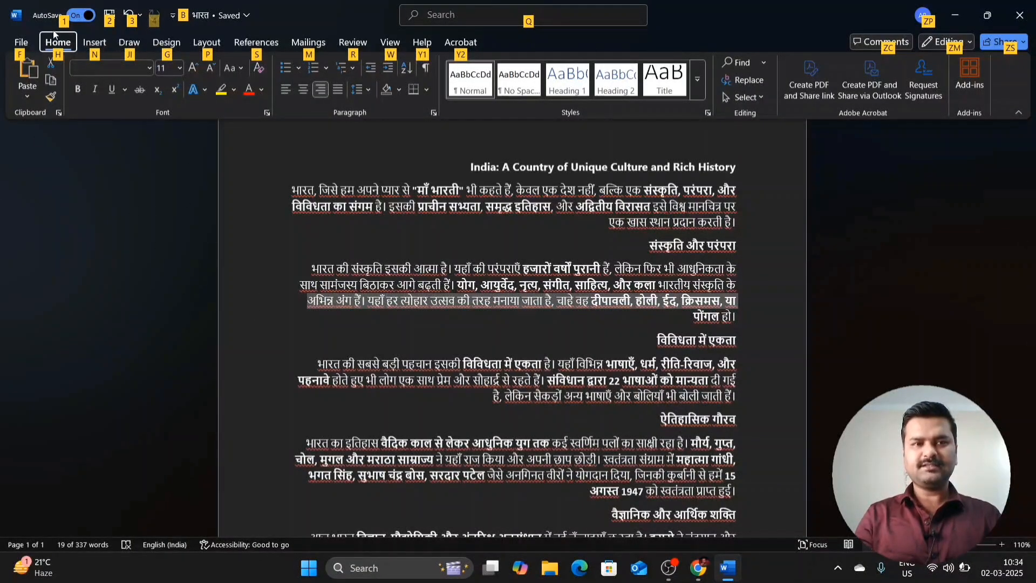
{"action": "left_click", "coordinate": [907, 220]}
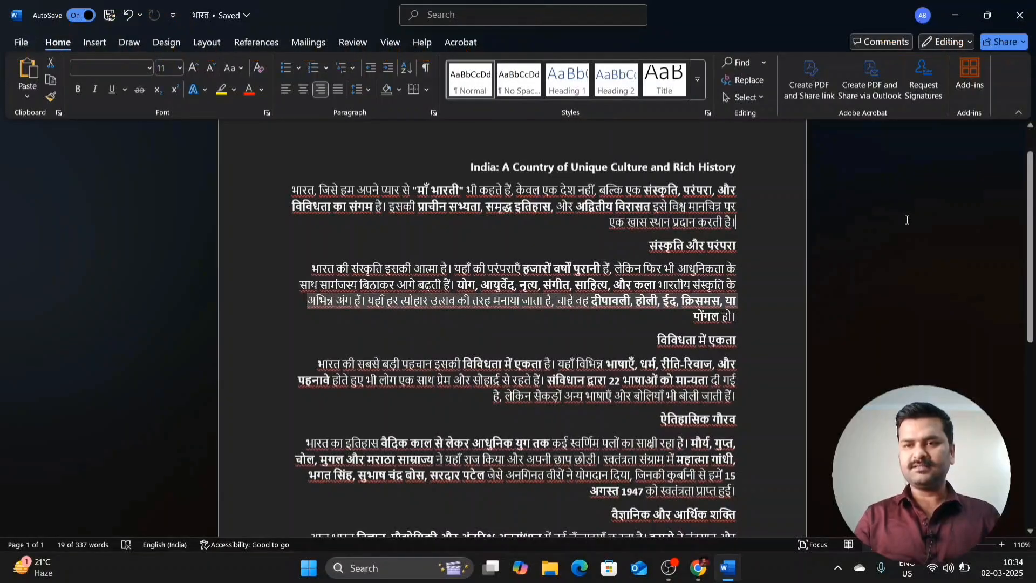
Step: Copy the title line "India: A Country of Unique Culture and Rich History" at the start of the document
{"action": "scroll", "coordinate": [776, 304], "scroll_direction": "down", "scroll_amount": 3}
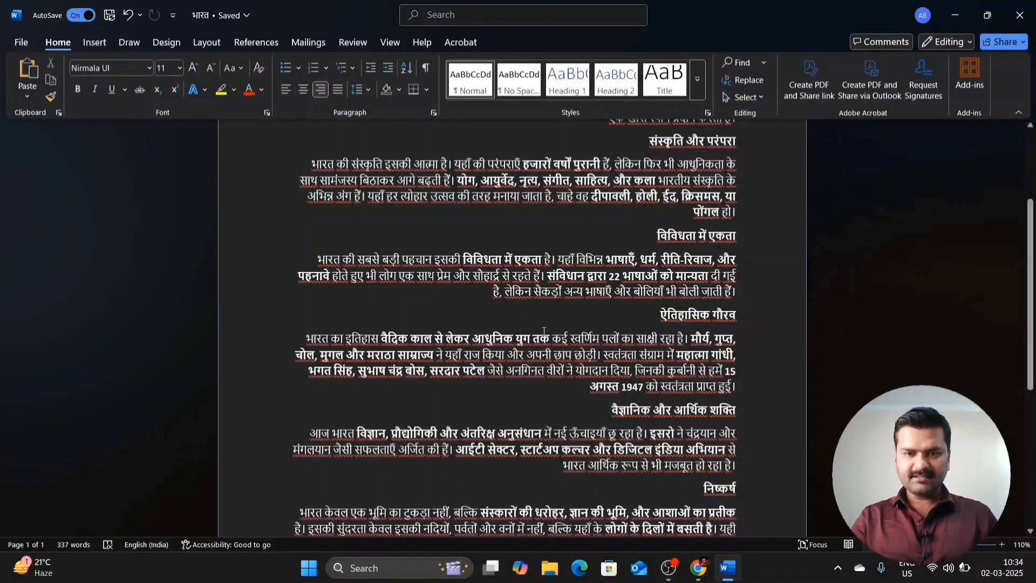
{"action": "scroll", "coordinate": [776, 304], "scroll_direction": "up", "scroll_amount": 9}
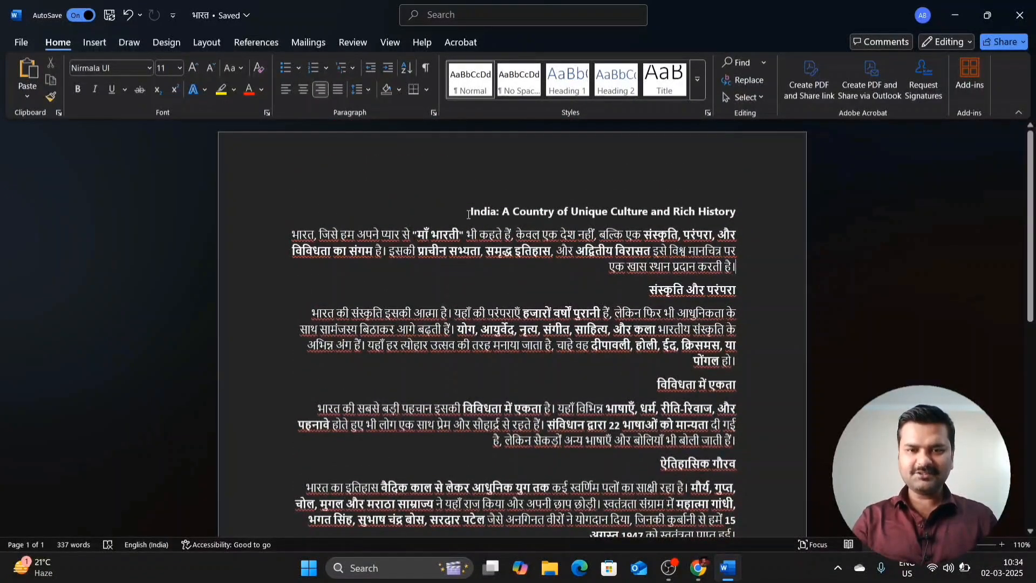
{"action": "left_click_drag", "start_coordinate": [468, 212], "coordinate": [729, 216]}
{"action": "key", "text": "ctrl+c"}
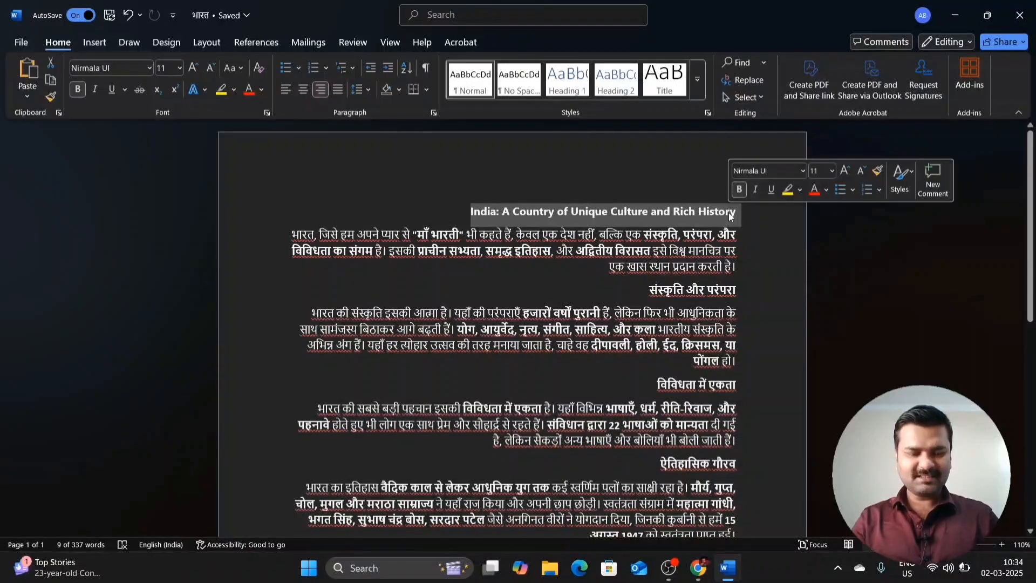
Step: Paste the copied English title repeatedly on separate lines below the document's closing quotation, continuing onto a second page
{"action": "scroll", "coordinate": [630, 340], "scroll_direction": "down", "scroll_amount": 10}
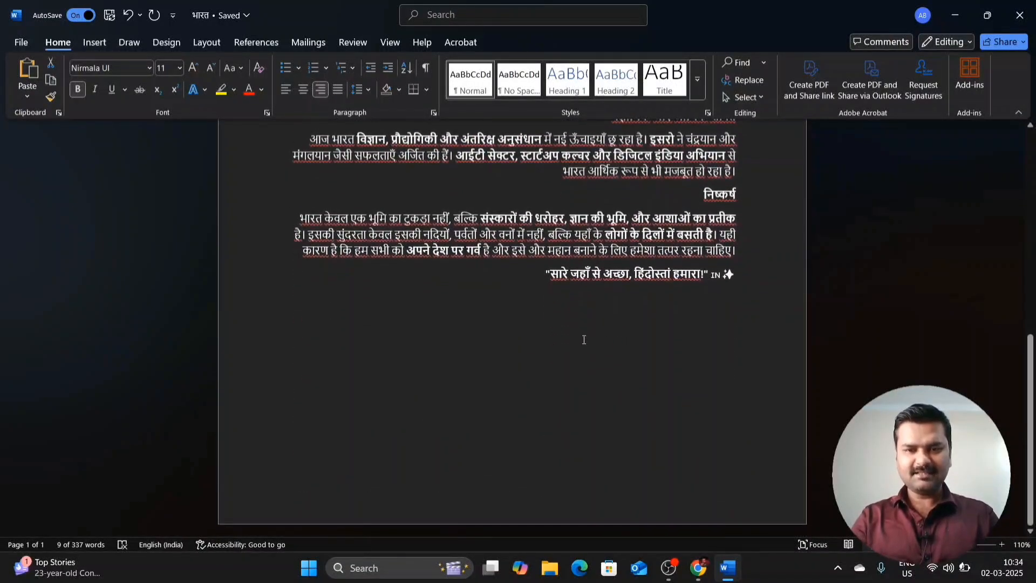
{"action": "double_click", "coordinate": [551, 332]}
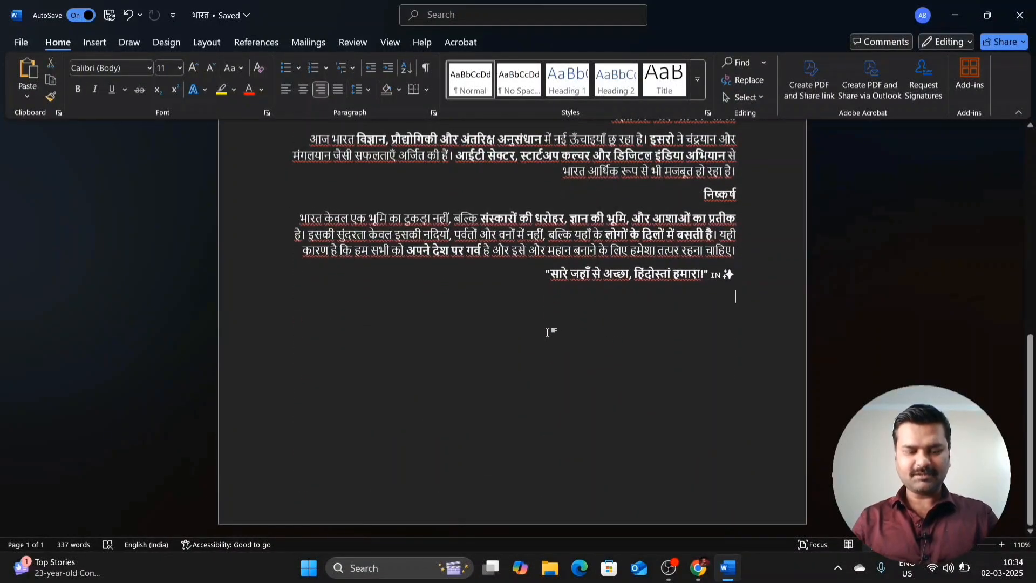
{"action": "key", "text": "ctrl+v"}
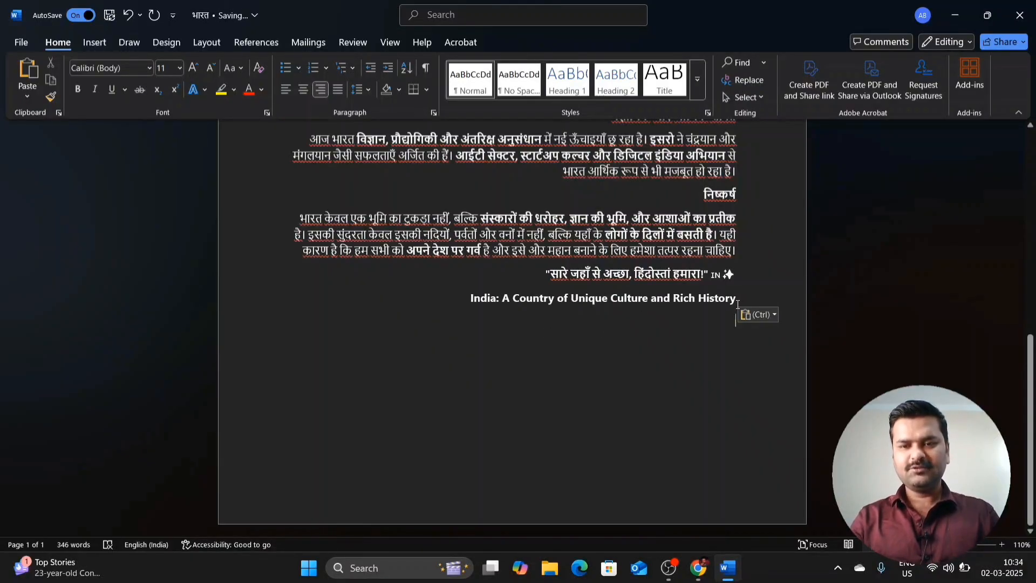
{"action": "key", "text": "ctrl+v"}
{"action": "key", "text": "ctrl+v"}
{"action": "key", "text": "ctrl+v"}
{"action": "key", "text": "ctrl+v"}
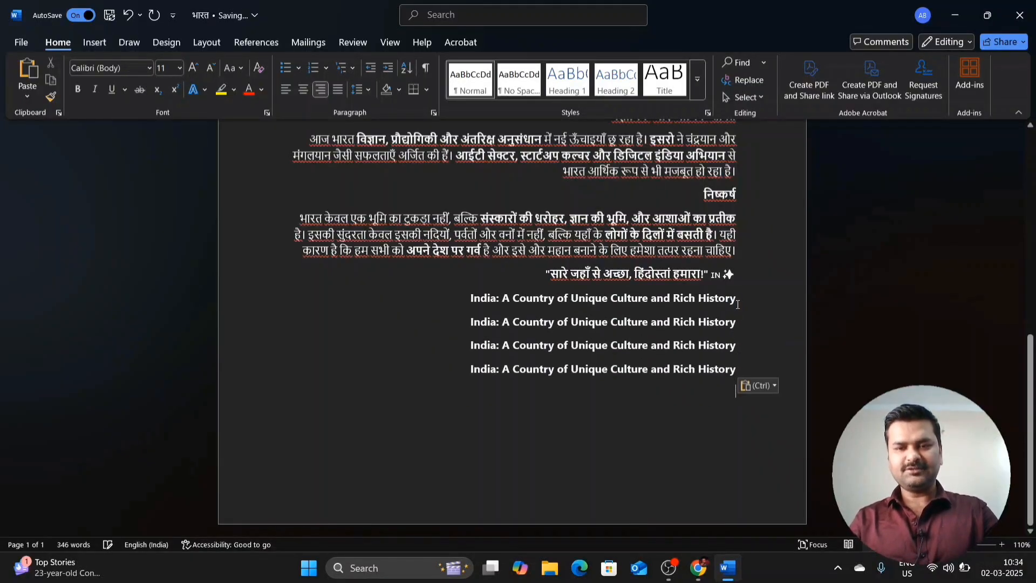
{"action": "key", "text": "ctrl+v"}
{"action": "key", "text": "ctrl+v"}
{"action": "key", "text": "ctrl+v"}
{"action": "key", "text": "ctrl+v"}
{"action": "key", "text": "ctrl+v"}
{"action": "key", "text": "ctrl+v"}
{"action": "key", "text": "ctrl+v"}
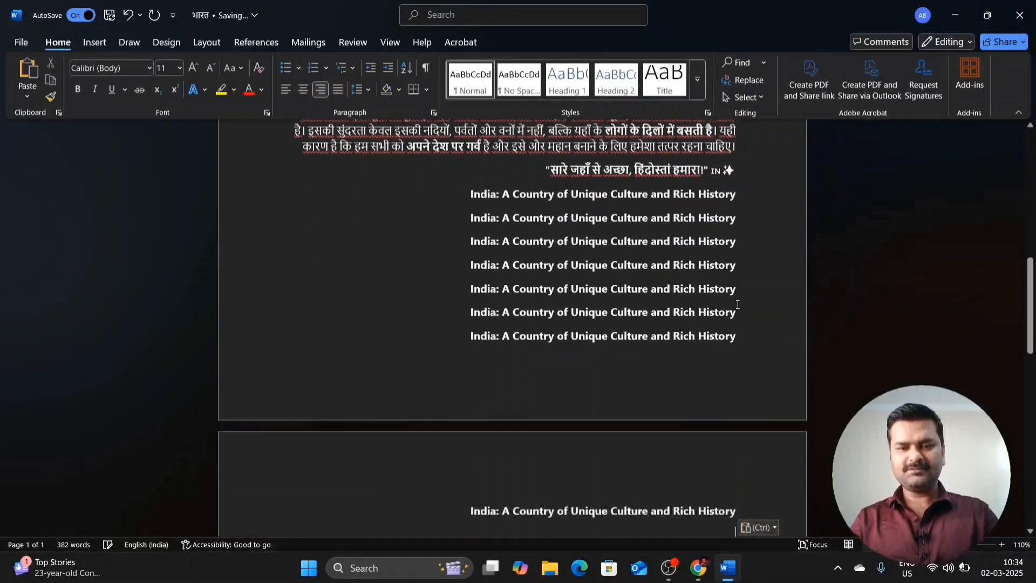
{"action": "key", "text": "ctrl+v"}
{"action": "key", "text": "ctrl+v"}
{"action": "key", "text": "ctrl+v"}
{"action": "key", "text": "ctrl+v"}
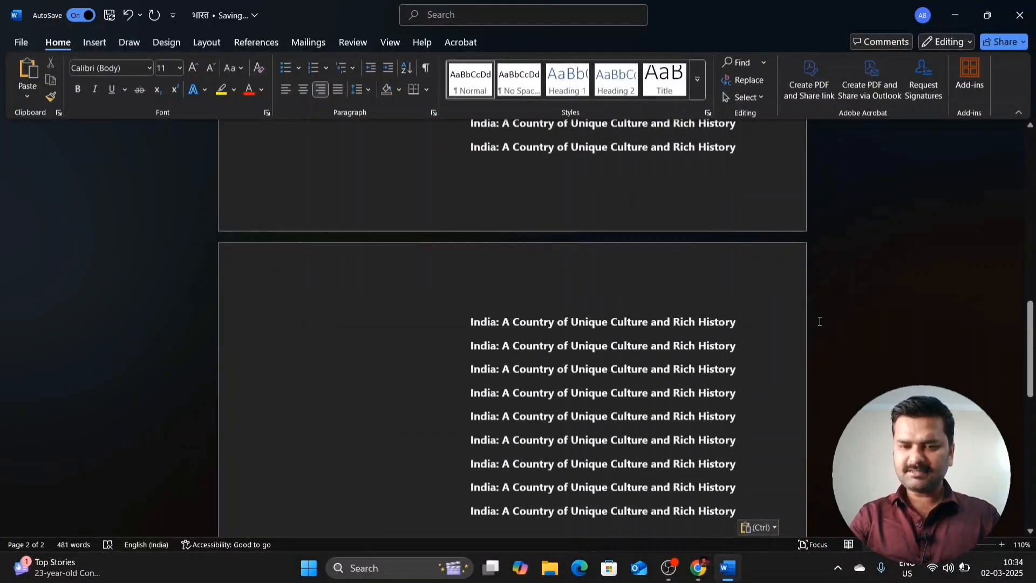
{"action": "left_click", "coordinate": [790, 370]}
{"action": "scroll", "coordinate": [791, 371], "scroll_direction": "up", "scroll_amount": 15}
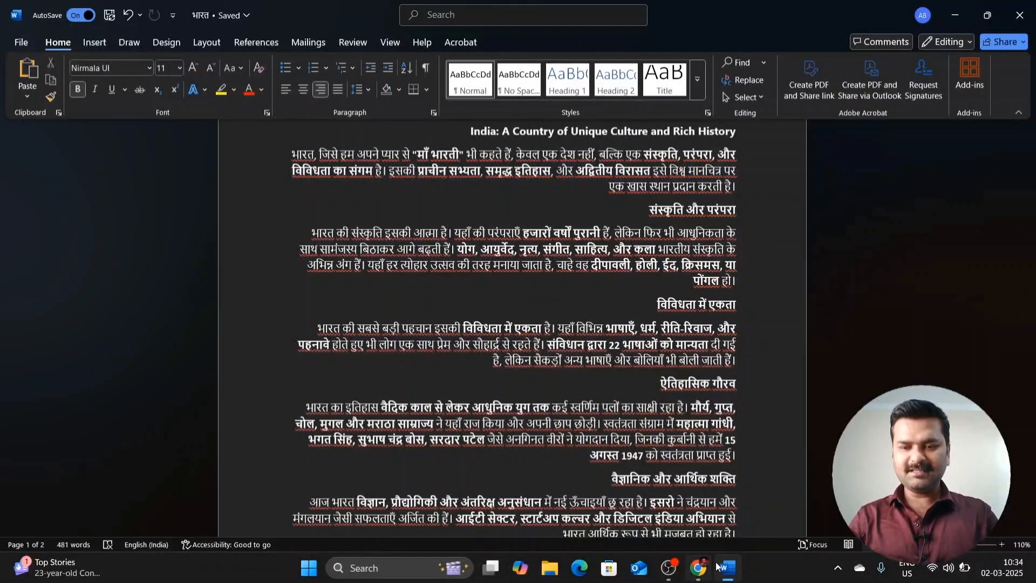
Step: Close the current document and try to reopen भारत from the recent documents
{"action": "mouse_move", "coordinate": [728, 570]}
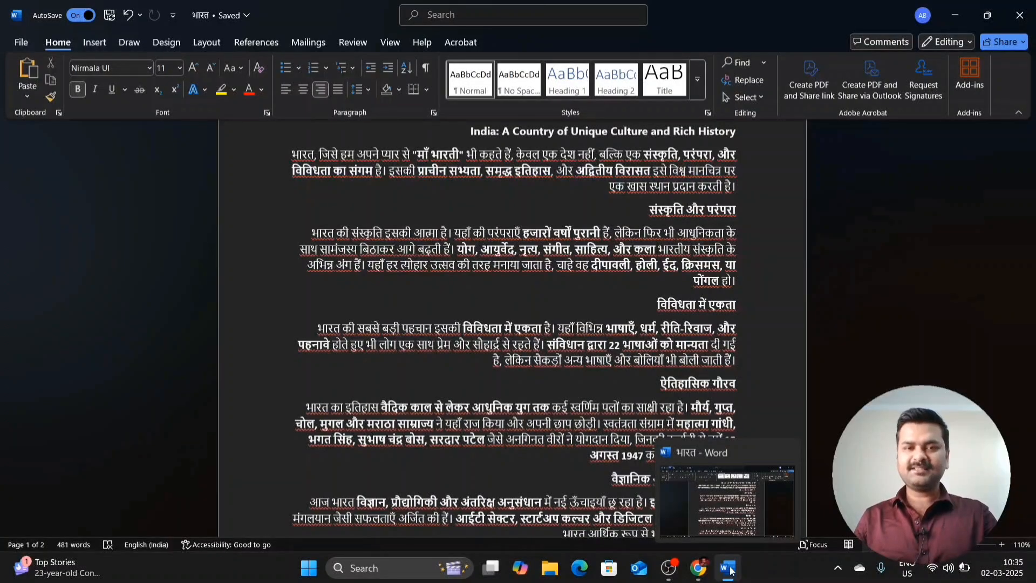
{"action": "key", "text": "ctrl+w"}
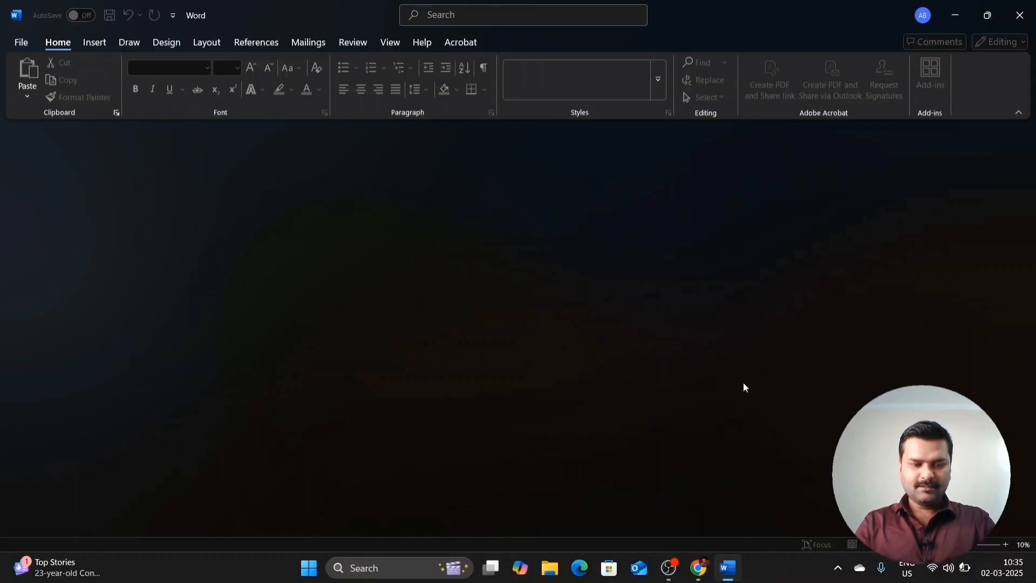
{"action": "key", "text": "ctrl+o"}
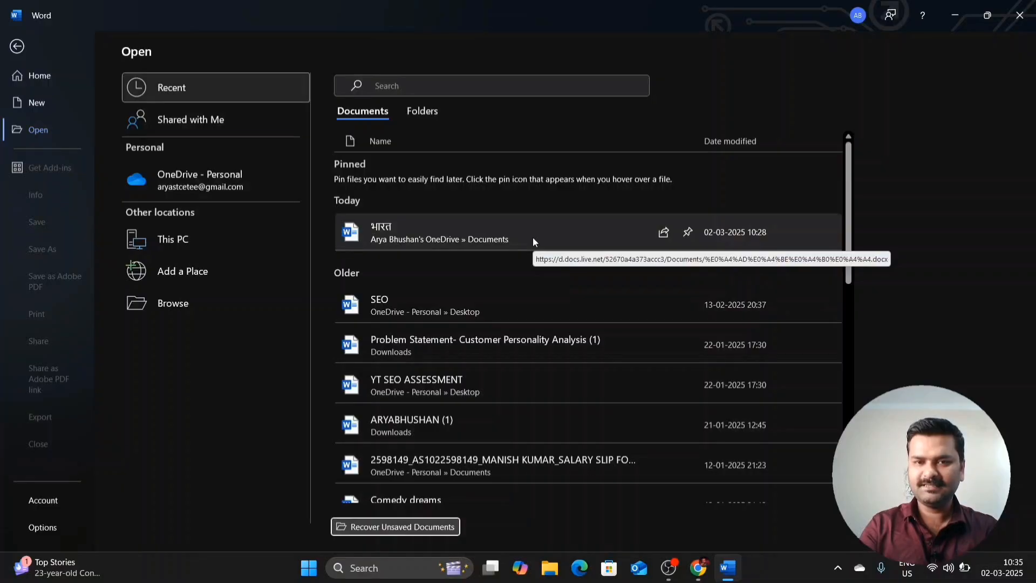
{"action": "left_click", "coordinate": [534, 238]}
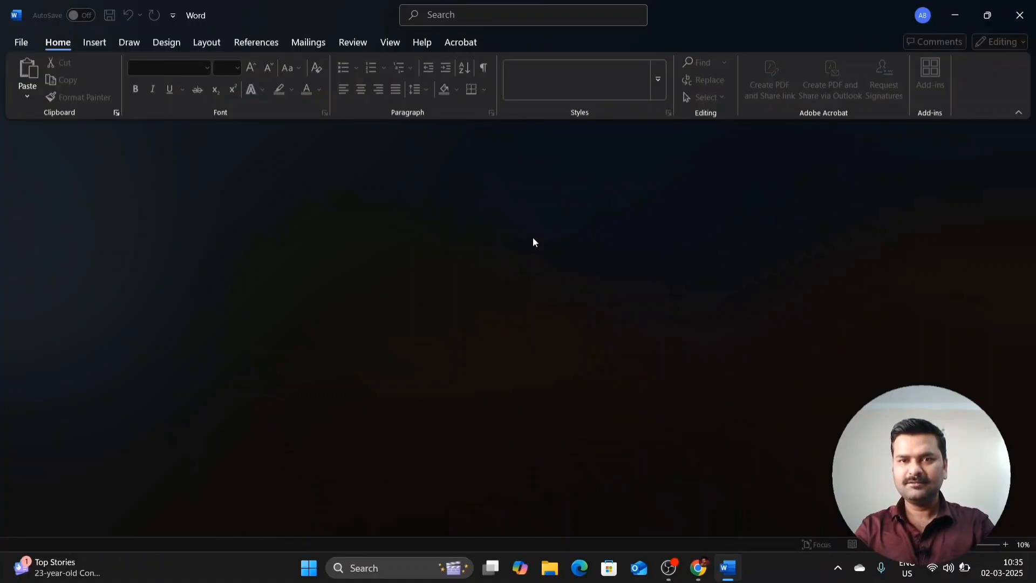
Step: Close Word, launch it again from the desktop and open the recent document भारत
{"action": "left_click", "coordinate": [1033, 22]}
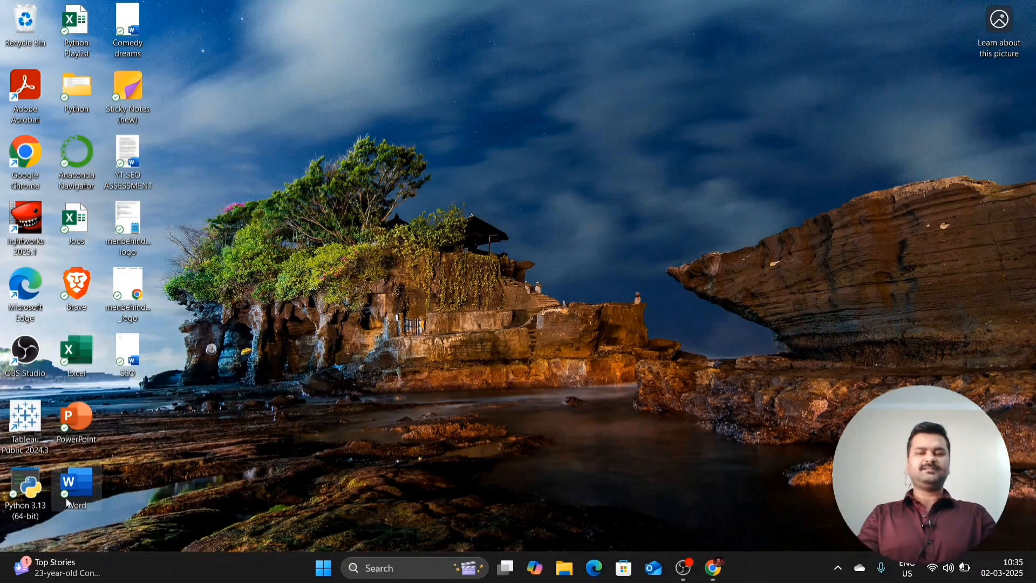
{"action": "double_click", "coordinate": [68, 503]}
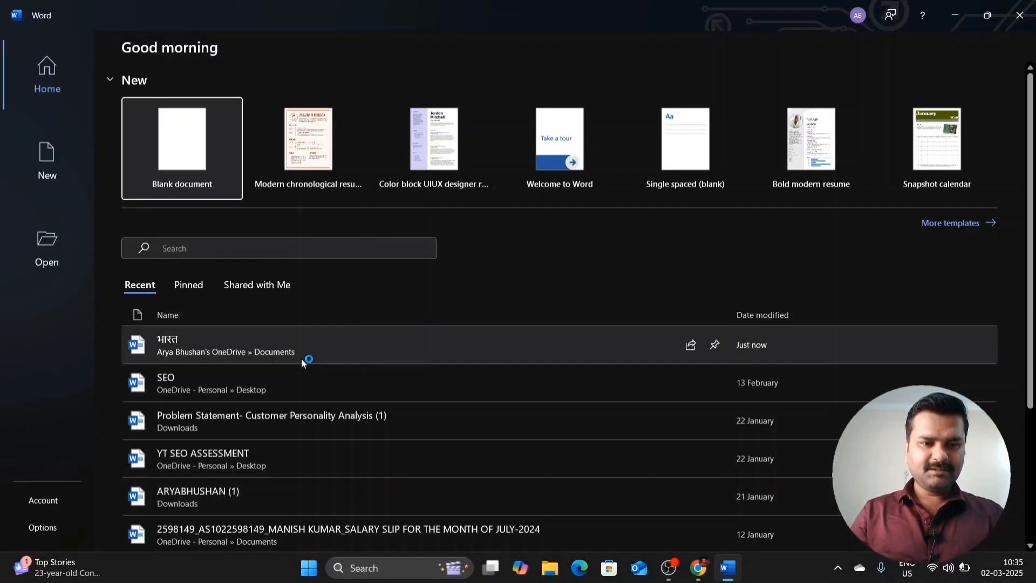
{"action": "left_click", "coordinate": [301, 359]}
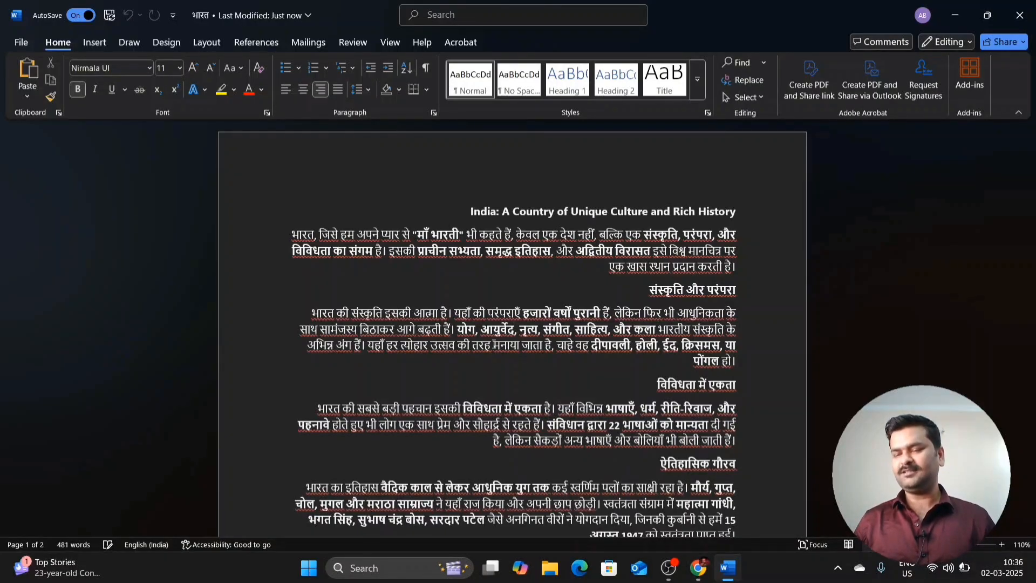
Step: Cut the title "India: A Country of Unique Culture and Rich History" from above the first paragraph
{"action": "left_click_drag", "start_coordinate": [470, 211], "coordinate": [766, 210]}
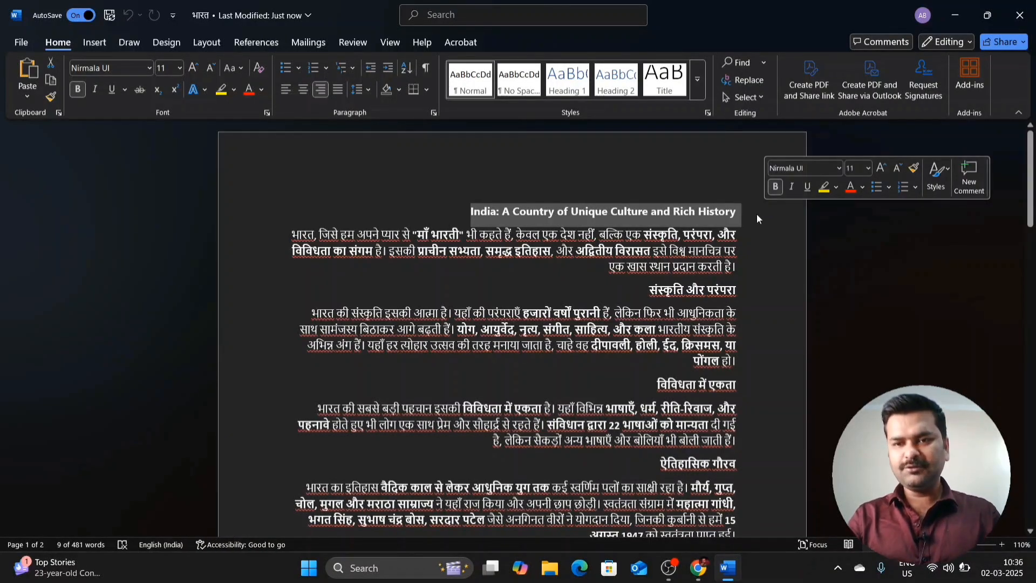
{"action": "left_click", "coordinate": [753, 220]}
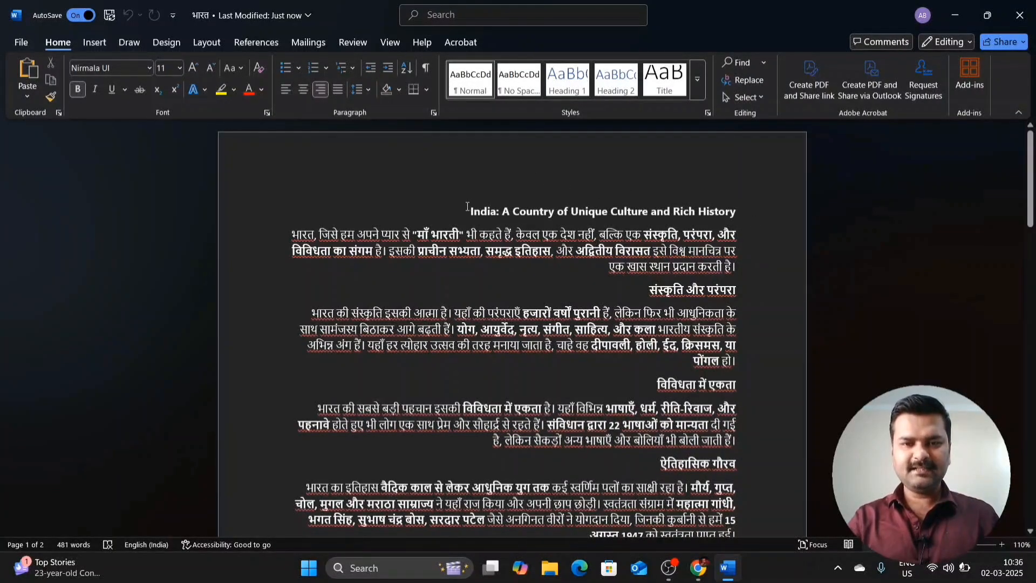
{"action": "left_click_drag", "start_coordinate": [466, 208], "coordinate": [738, 199]}
{"action": "key", "text": "ctrl+c"}
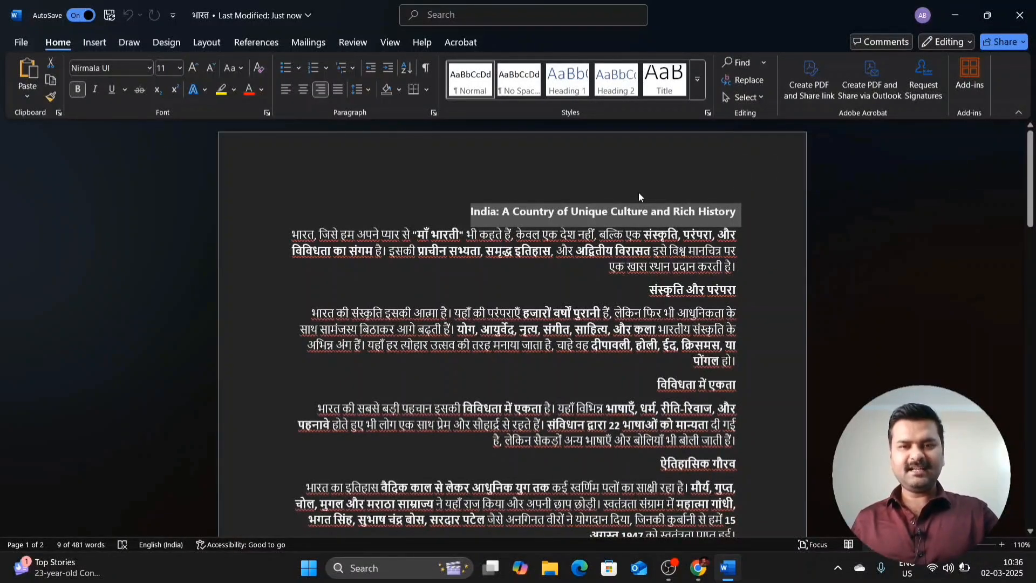
{"action": "key", "text": "Delete"}
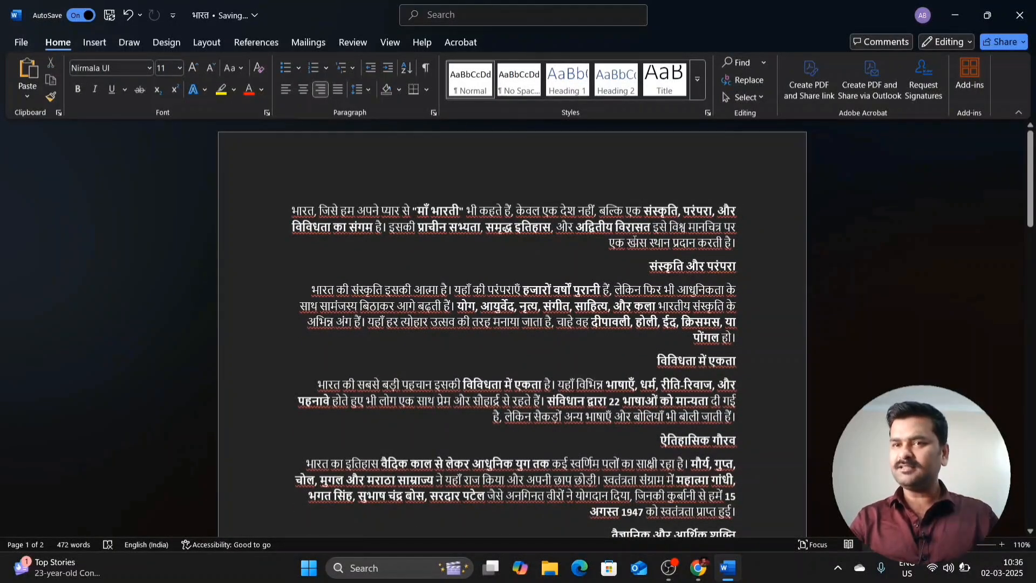
Step: Paste the cut title repeatedly below the existing title copies on the second page
{"action": "scroll", "coordinate": [634, 240], "scroll_direction": "down", "scroll_amount": 10}
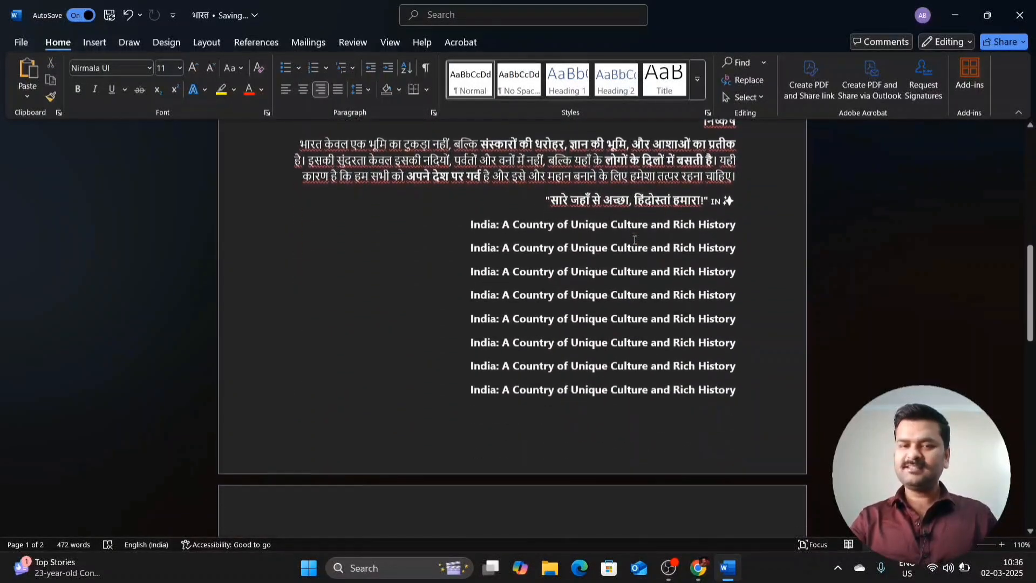
{"action": "scroll", "coordinate": [631, 238], "scroll_direction": "down", "scroll_amount": 4}
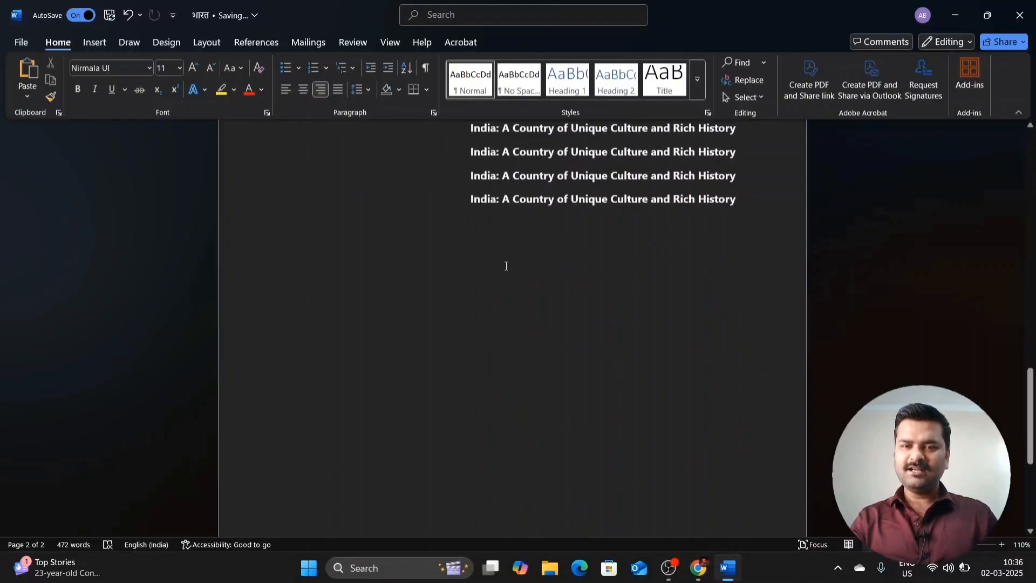
{"action": "left_click", "coordinate": [489, 239]}
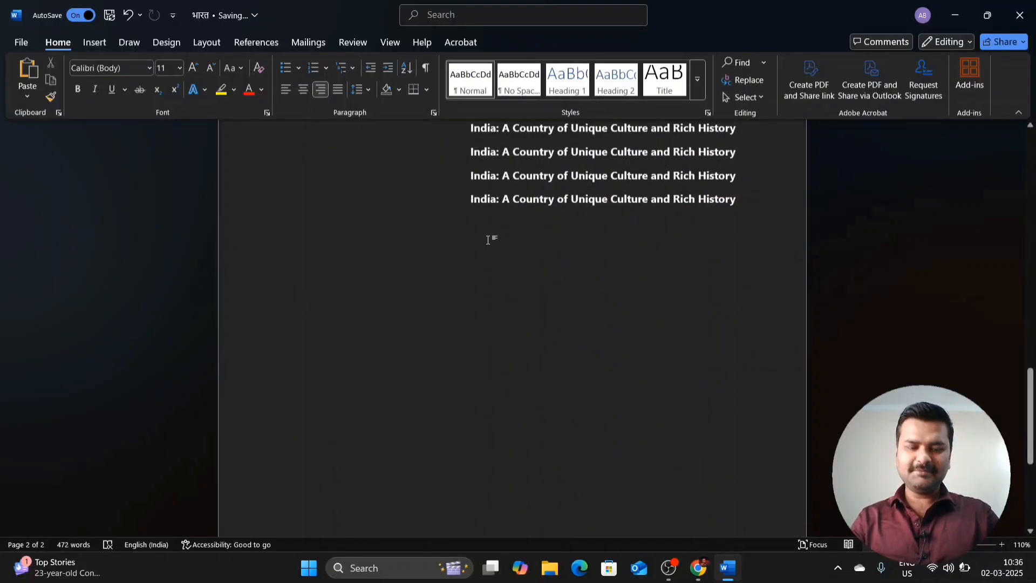
{"action": "key", "text": "ctrl+v"}
{"action": "key", "text": "ctrl+v"}
{"action": "key", "text": "ctrl+v"}
{"action": "key", "text": "ctrl+v"}
{"action": "key", "text": "ctrl+v"}
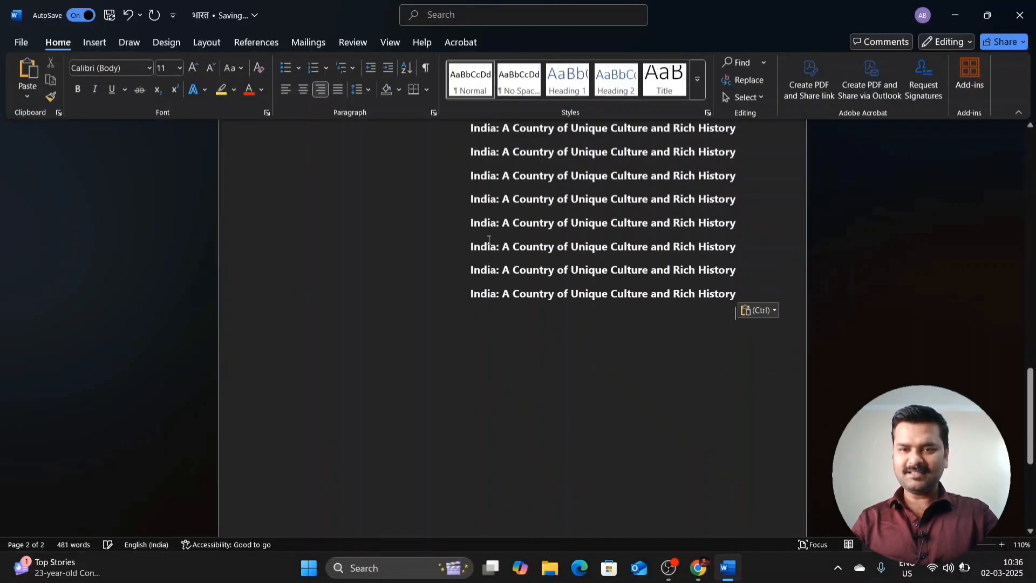
{"action": "key", "text": "ctrl+v"}
{"action": "key", "text": "ctrl+v"}
{"action": "key", "text": "ctrl+v"}
{"action": "key", "text": "ctrl+v"}
{"action": "key", "text": "ctrl+v"}
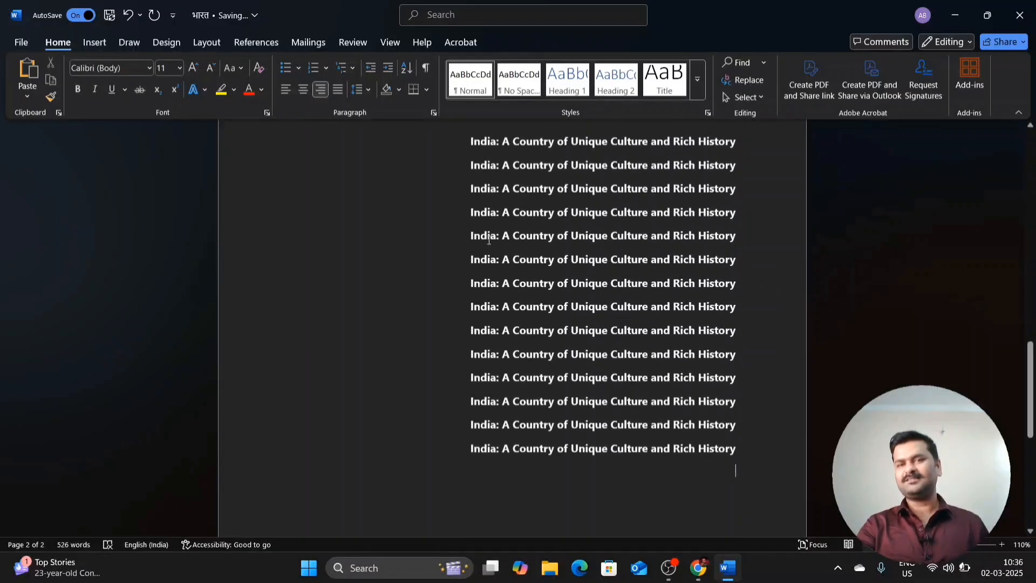
Step: Return to the start of the document and paste the English title above the first Hindi paragraph
{"action": "key", "text": "ctrl+Home"}
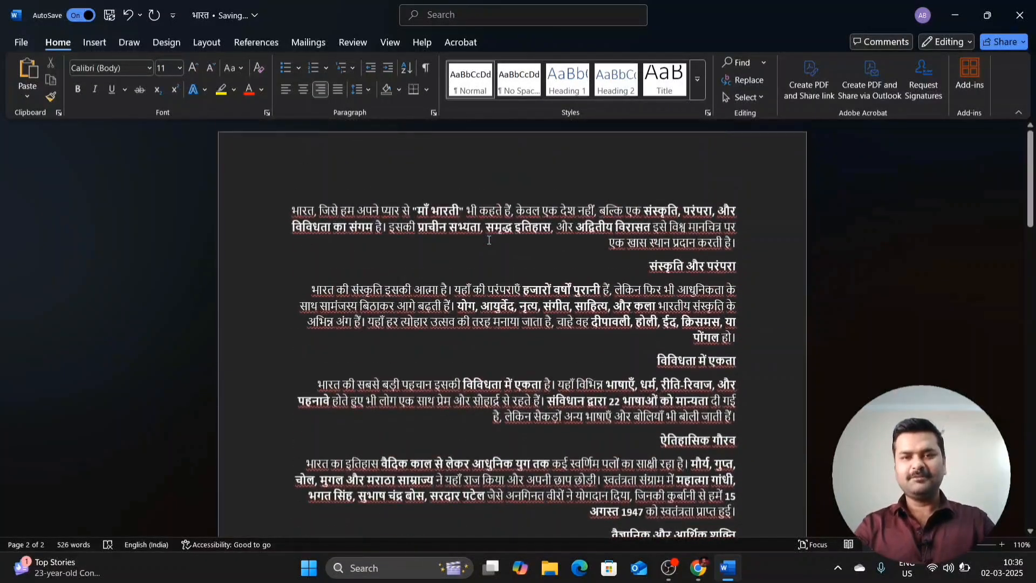
{"action": "left_click", "coordinate": [731, 185]}
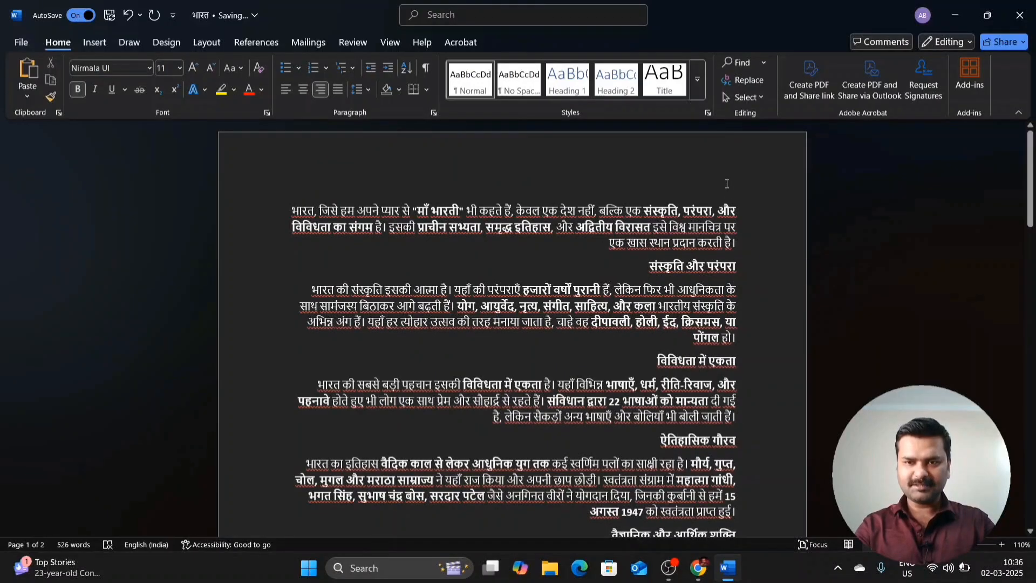
{"action": "key", "text": "ctrl+v"}
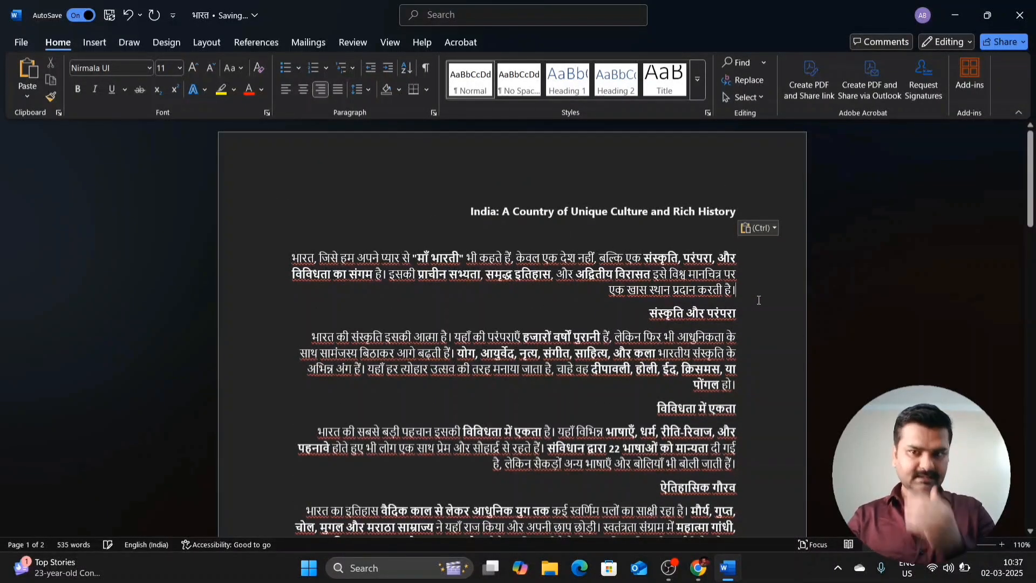
{"action": "scroll", "coordinate": [759, 301], "scroll_direction": "down", "scroll_amount": 2}
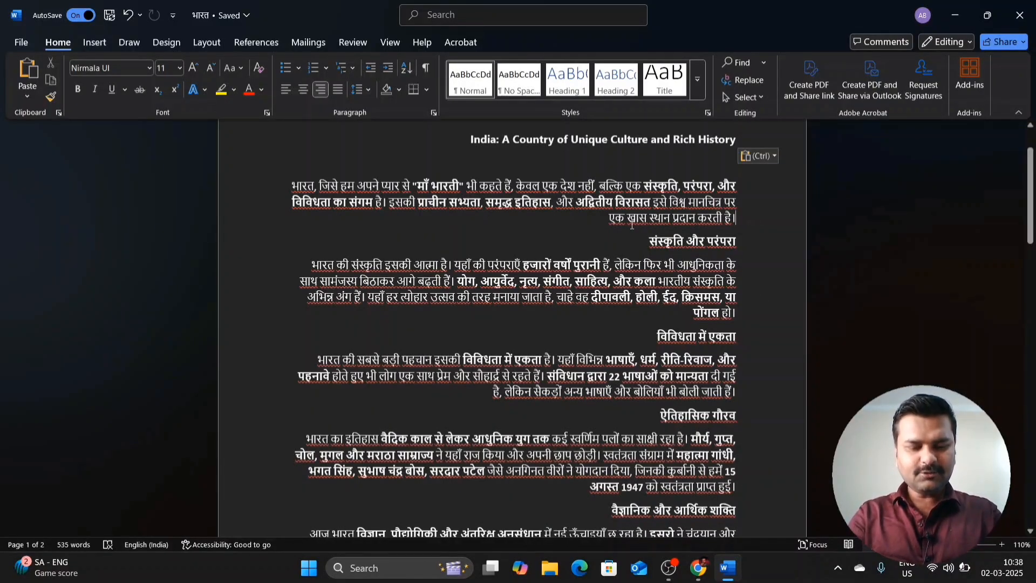
{"action": "type", "text": "Y"}
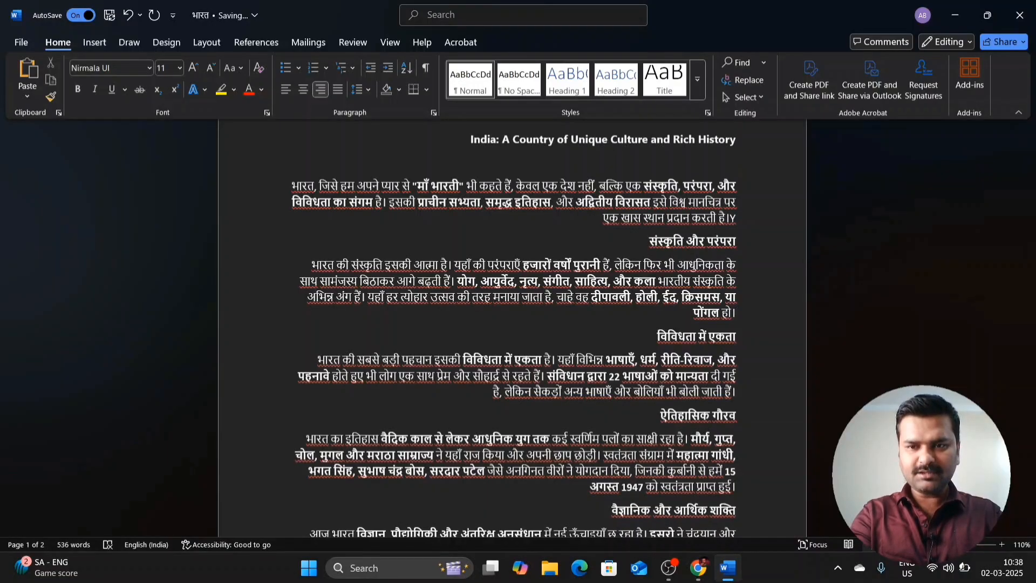
{"action": "key", "text": "BackSpace"}
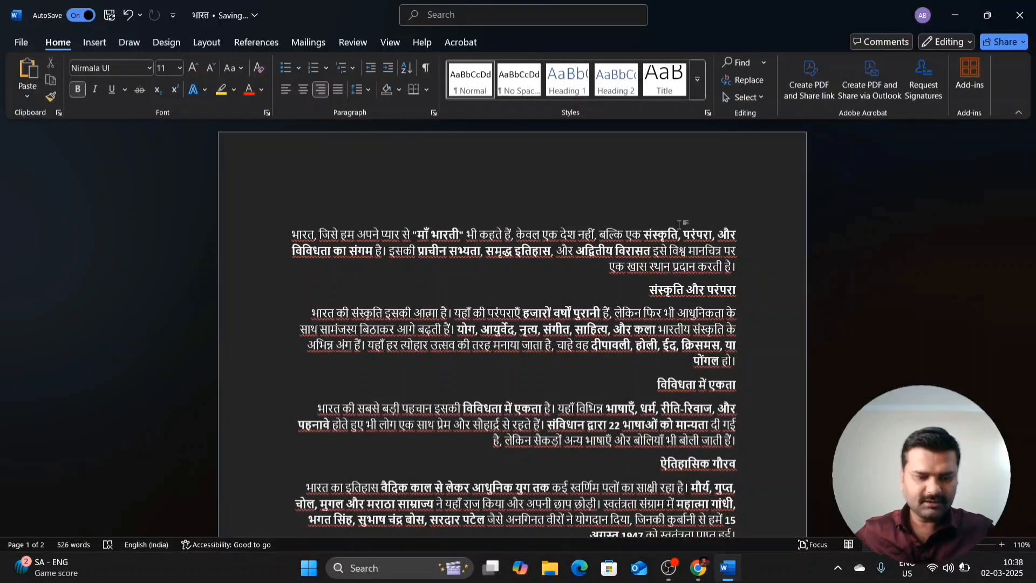
Step: Undo and repeat the deletion of the English title above the first paragraph several times, finally redoing the deletion
{"action": "key", "text": "ctrl+z"}
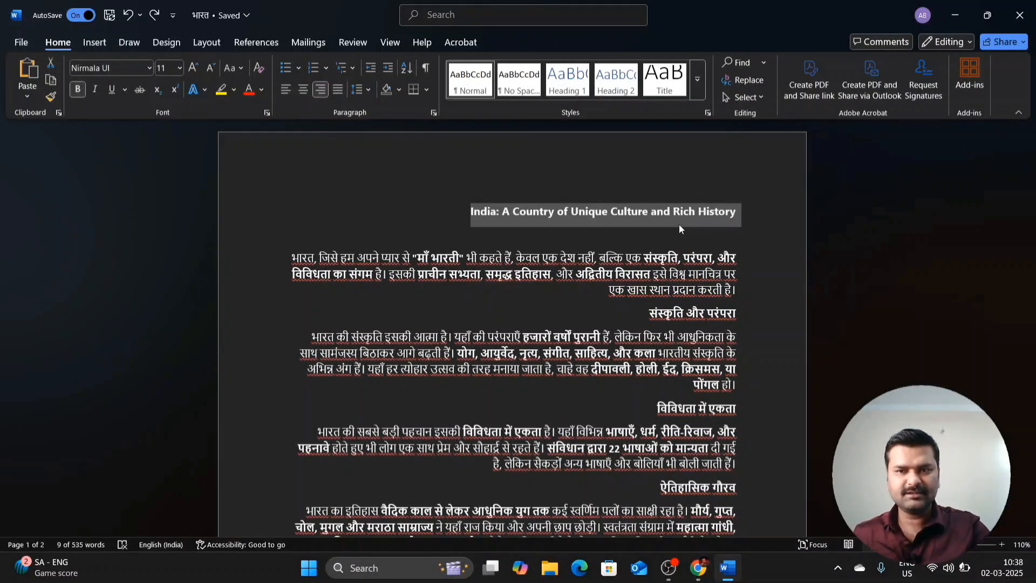
{"action": "key", "text": "Delete"}
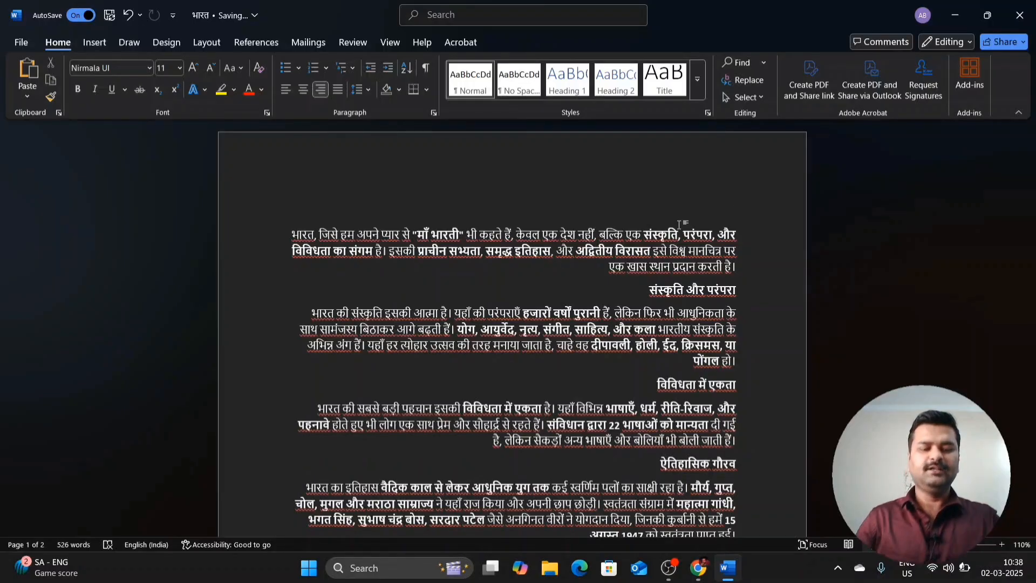
{"action": "key", "text": "ctrl+z"}
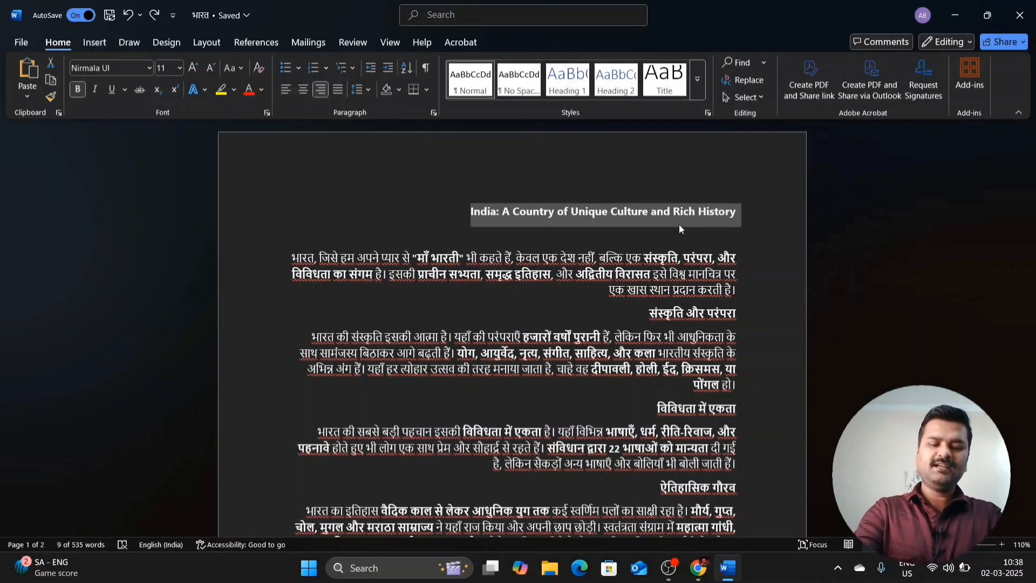
{"action": "key", "text": "Delete"}
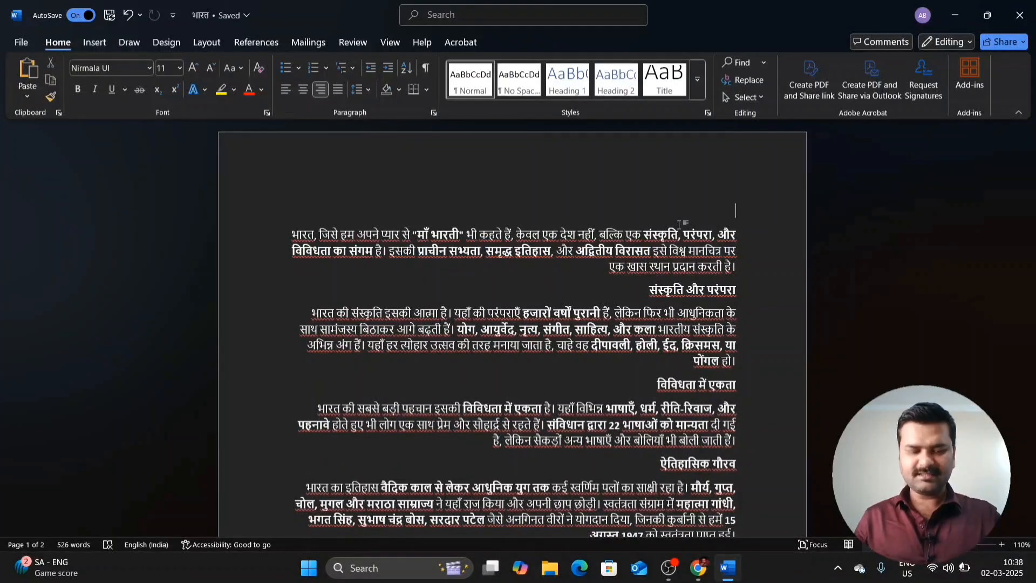
{"action": "key", "text": "ctrl+z"}
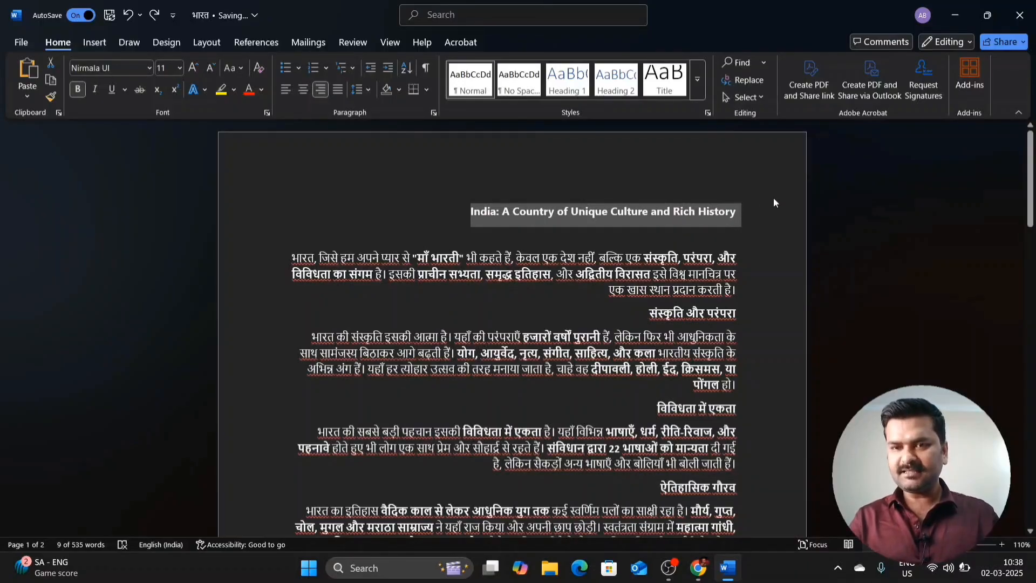
{"action": "key", "text": "ctrl+y"}
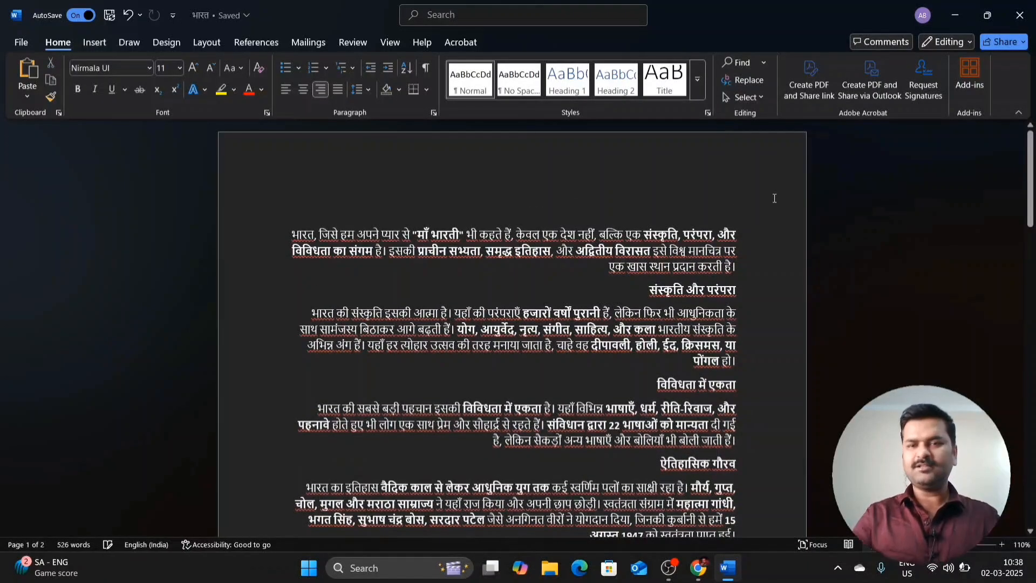